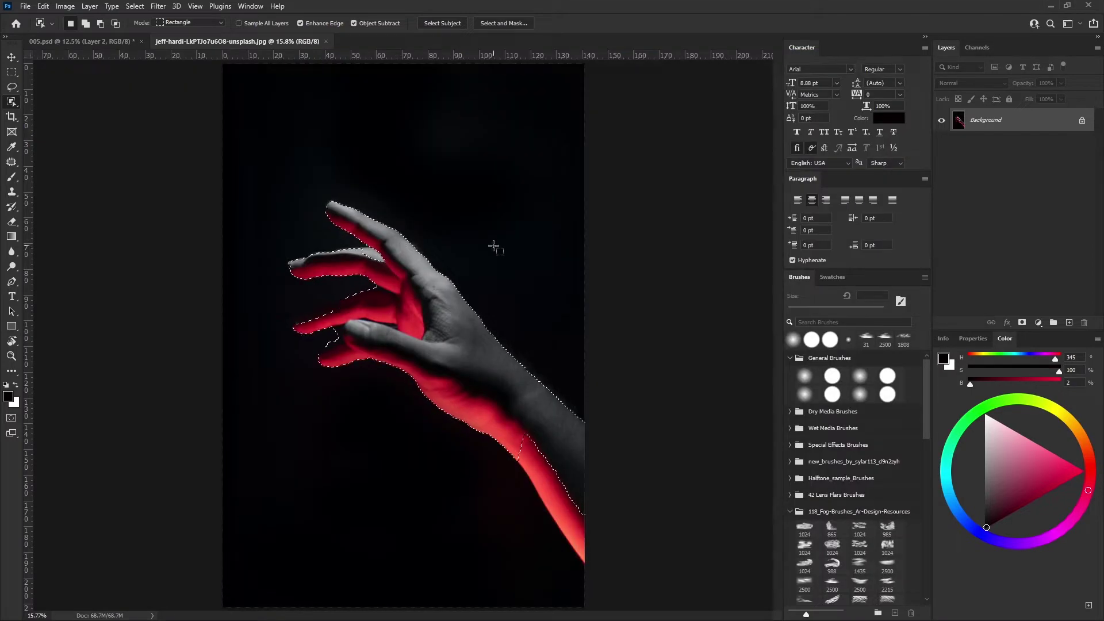
Minimize Spotify so the Photoshop document with the masked red hand is visible again
left_click(1021, 322)
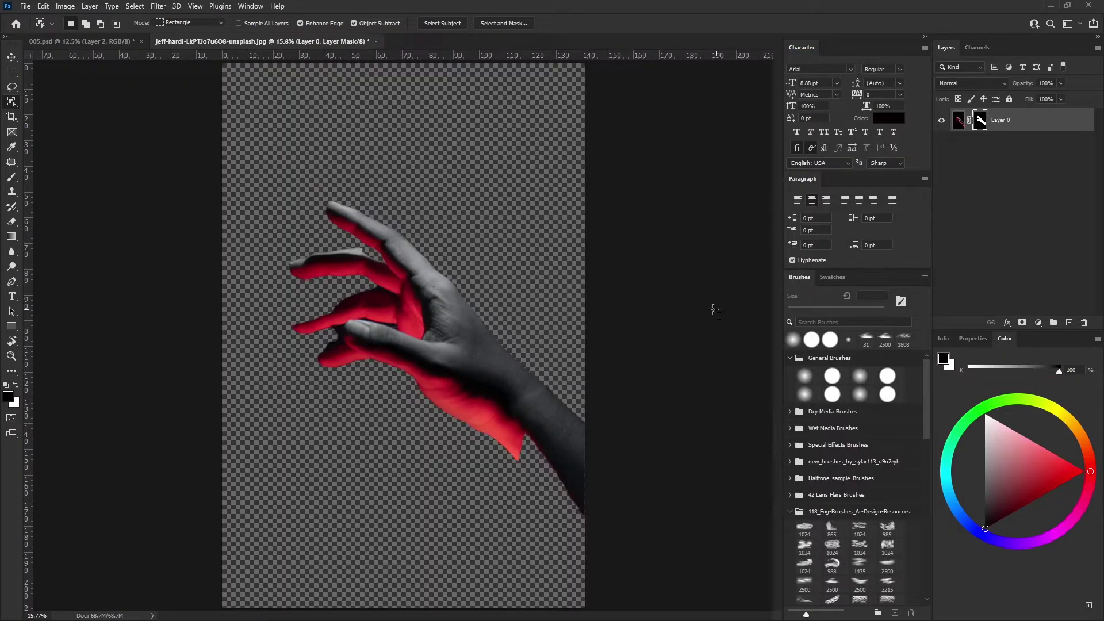
Zoom into the fingers and delete the hand's layer mask without applying it
key("z")
left_click(294, 319)
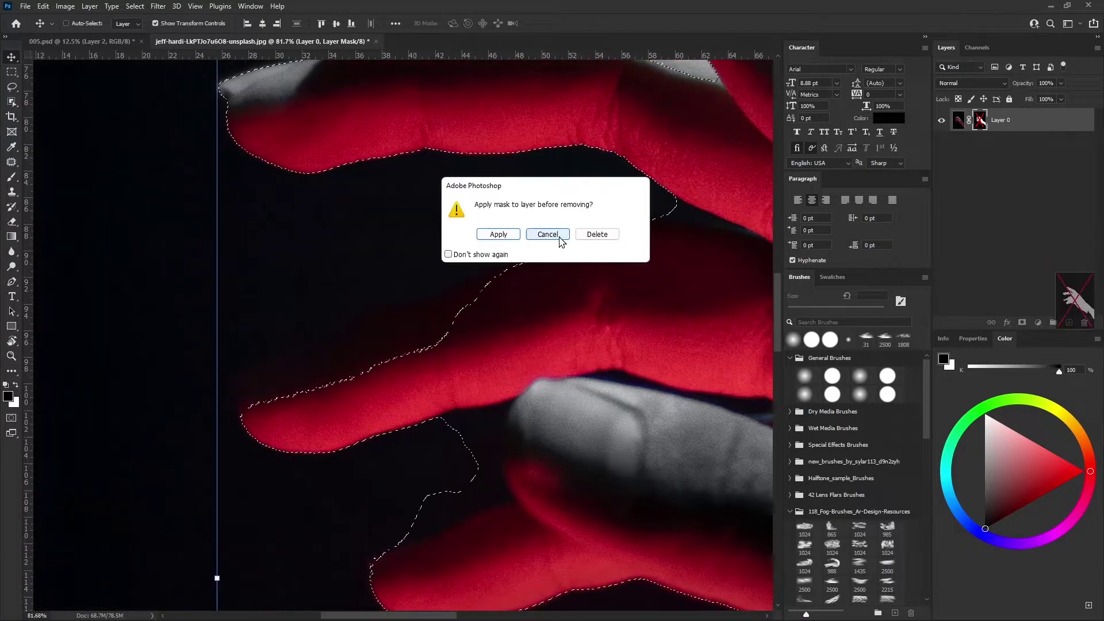
left_click(548, 234)
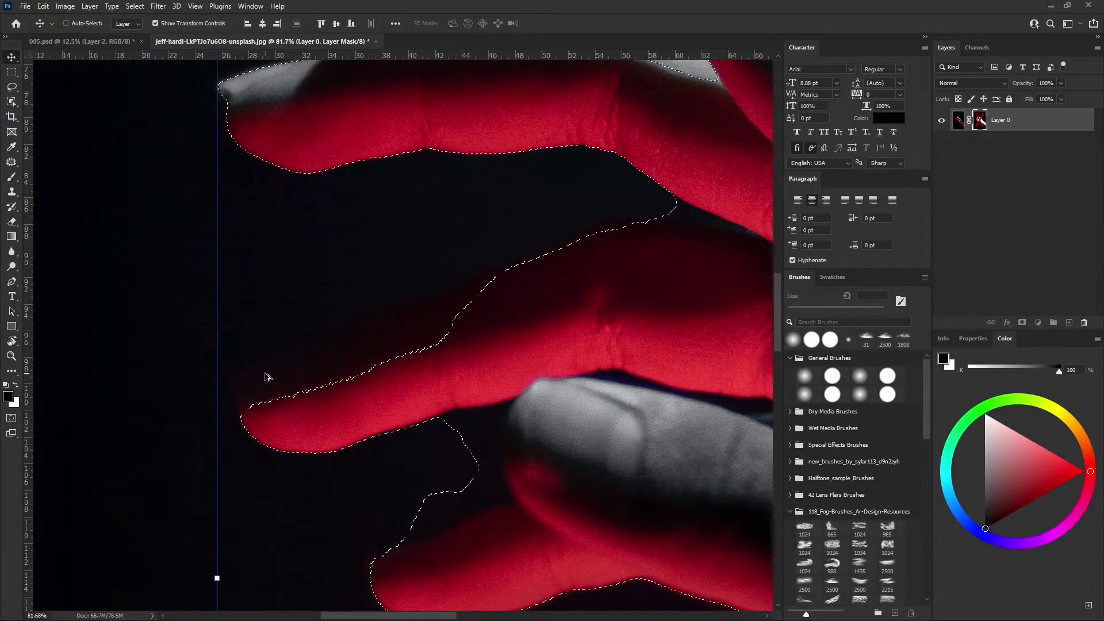
scroll(299, 368, "up", 1)
left_click(1085, 323)
left_click(552, 237)
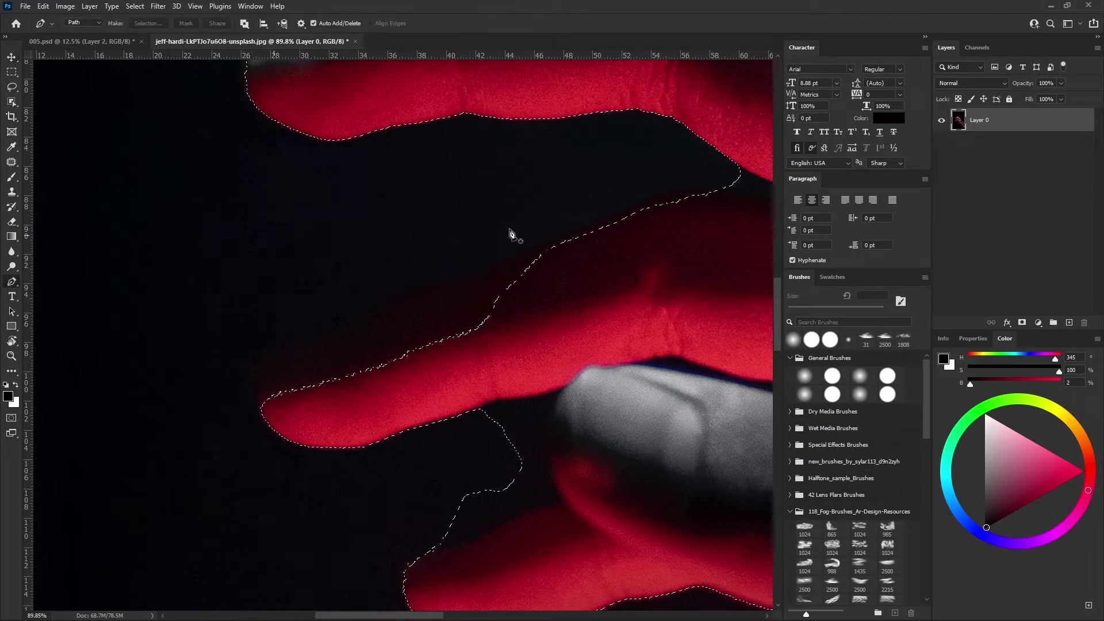
Pen-trace the first dark gap between the fingers and add it to the selection
key("p")
scroll(585, 241, "up", 2)
scroll(552, 217, "up", 2)
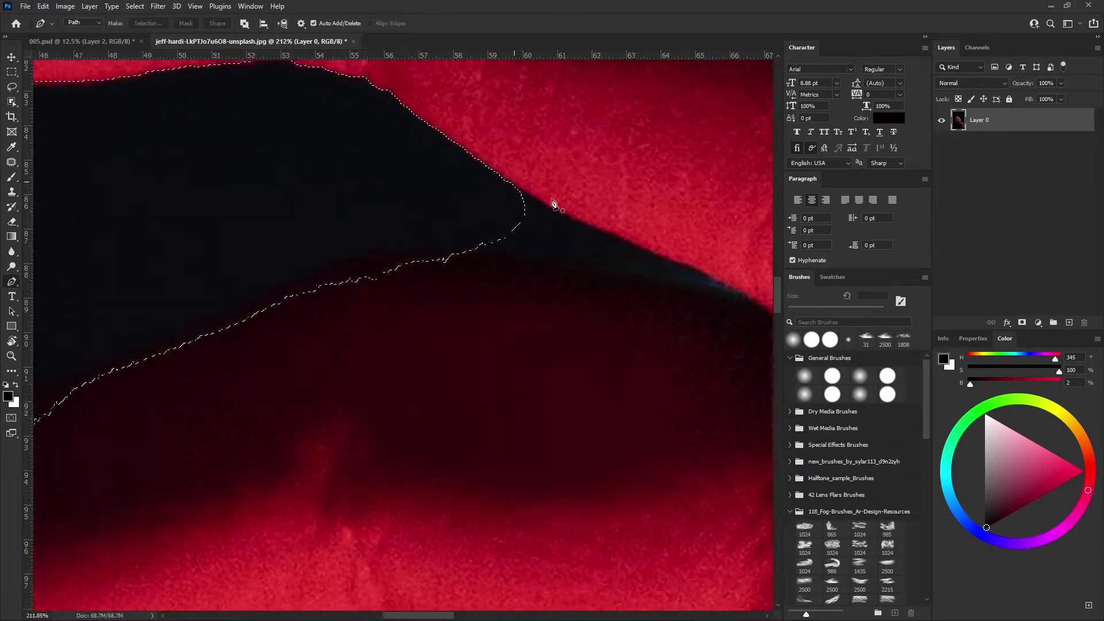
scroll(552, 209, "up", 2)
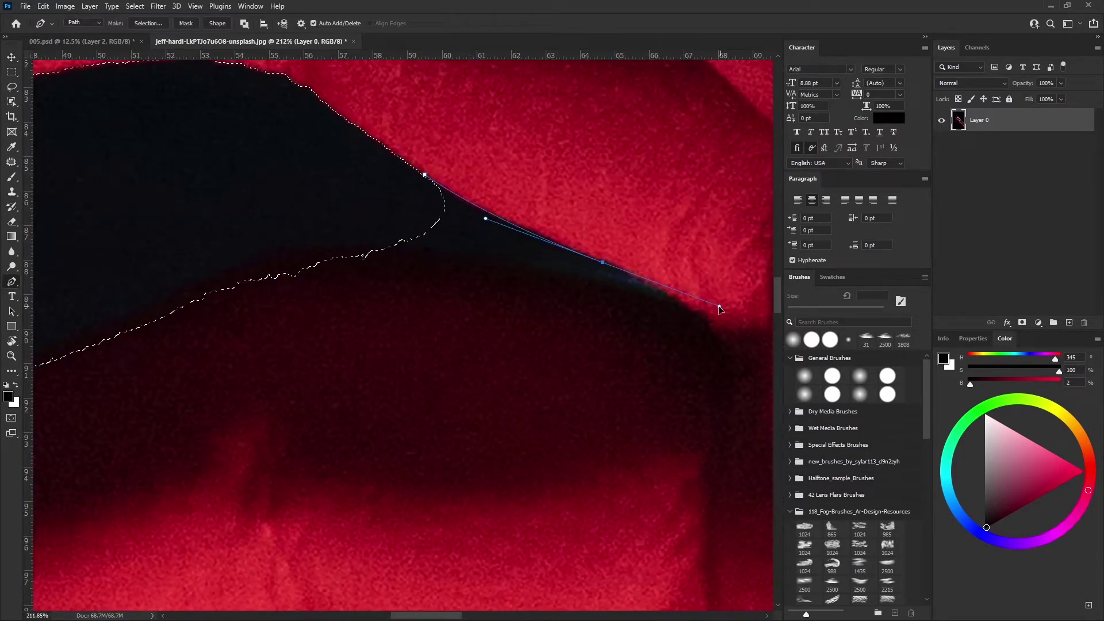
scroll(607, 112, "up", 1)
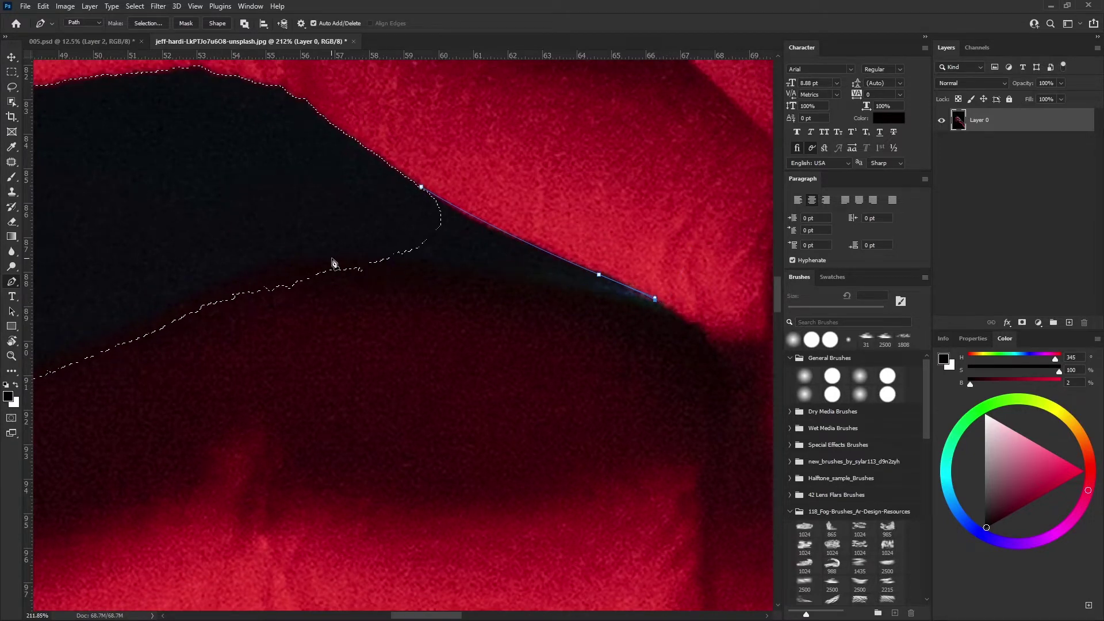
scroll(357, 276, "down", 2)
scroll(460, 299, "down", 2)
scroll(374, 334, "down", 1)
left_click_drag(328, 355, 308, 366)
scroll(303, 328, "up", 5)
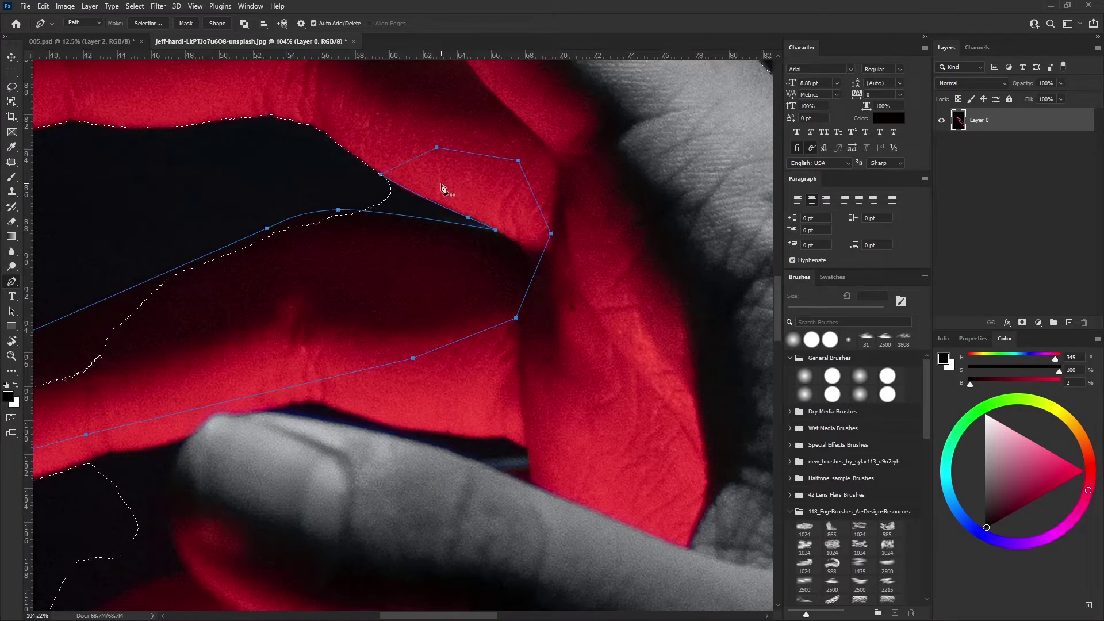
right_click(442, 242)
left_click(498, 296)
left_click(328, 122)
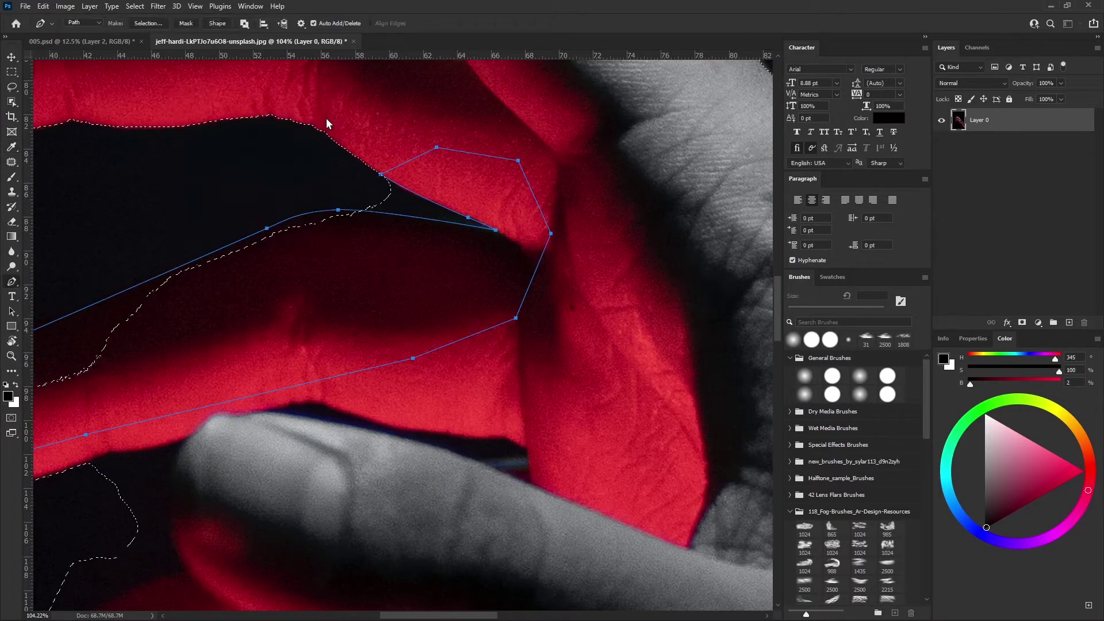
Pen-trace the dark edge along a finger and subtract it from the selection
scroll(370, 177, "up", 3)
scroll(202, 288, "up", 3)
scroll(175, 241, "down", 1)
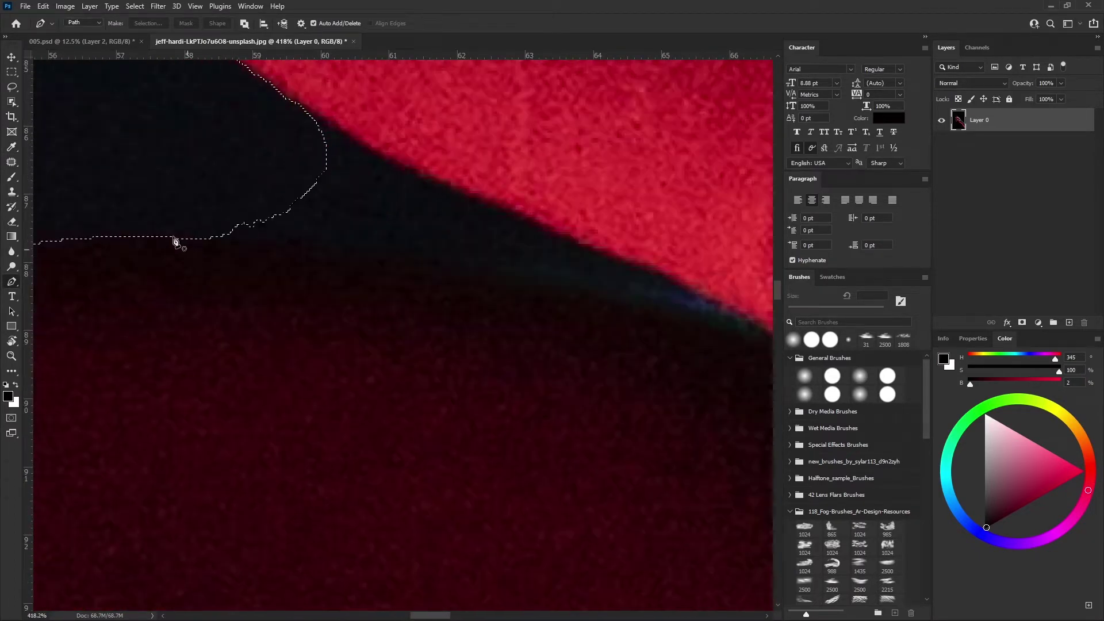
scroll(338, 233, "right", 3)
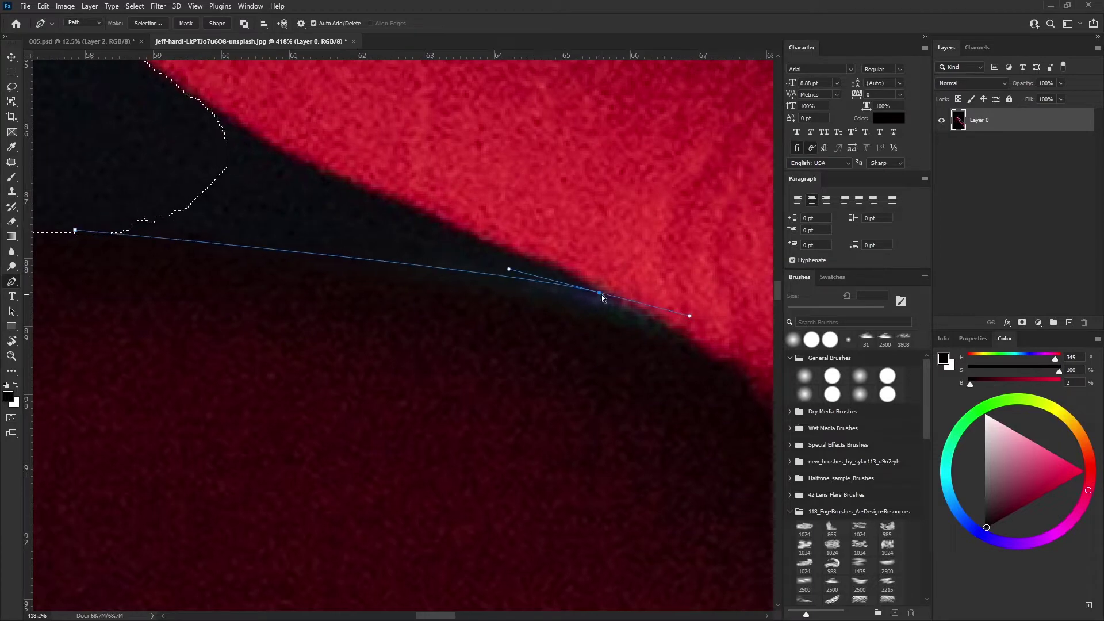
left_click_drag(535, 311, 676, 416)
left_click_drag(456, 271, 393, 256)
left_click(201, 247)
right_click(291, 295)
left_click(333, 348)
key("Return")
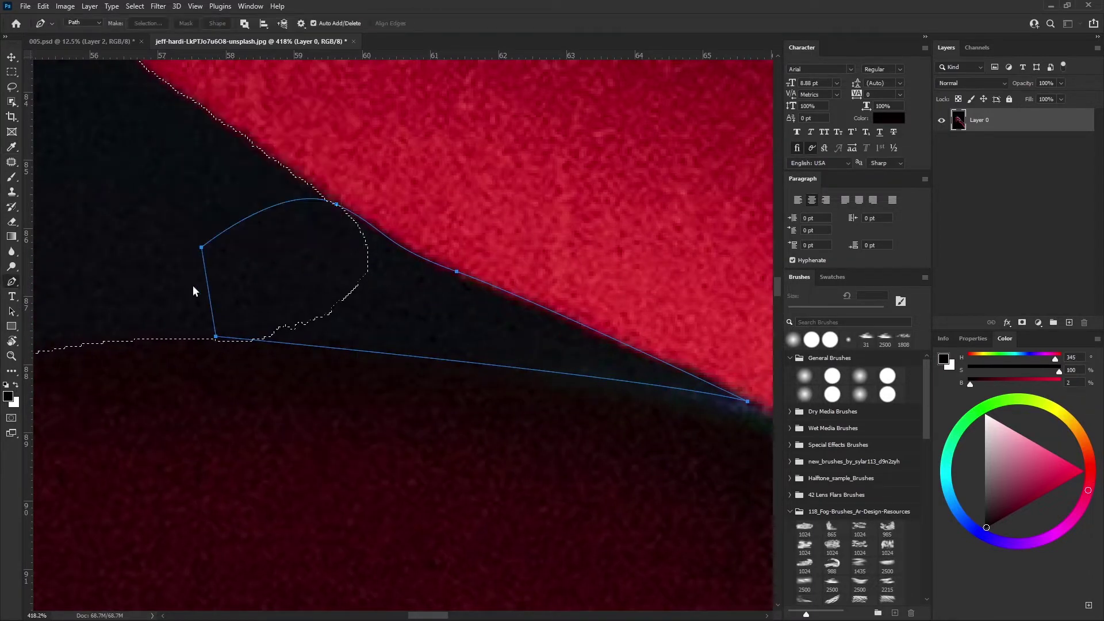
Pen-trace the dark gap by the next fingertip and turn it into a selection
scroll(196, 291, "down", 3)
scroll(287, 358, "down", 2)
left_click_drag(476, 329, 524, 283)
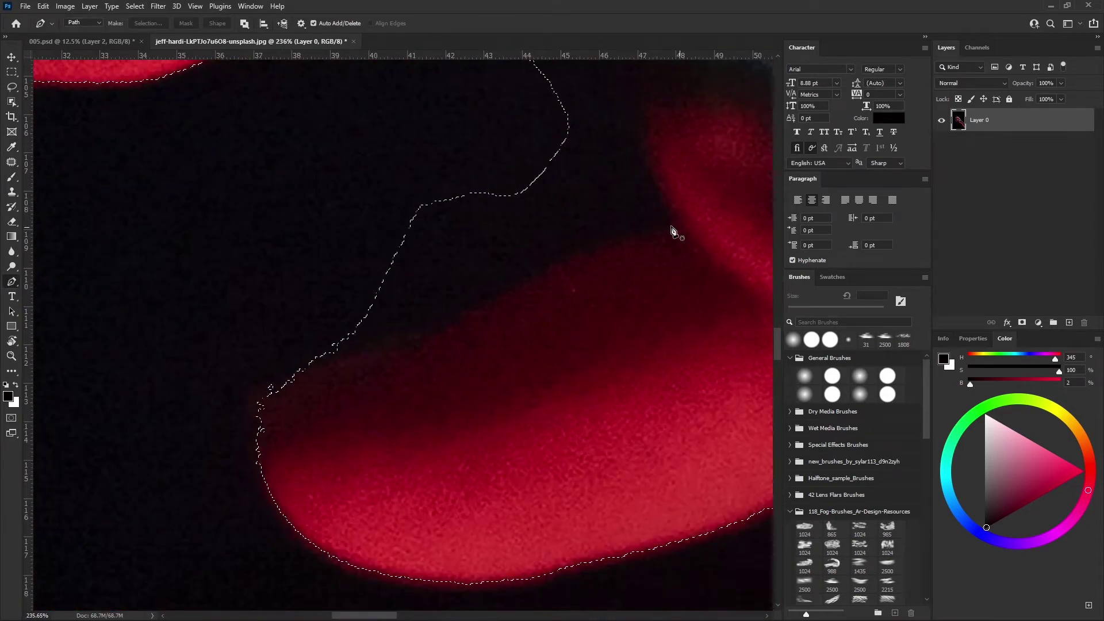
left_click_drag(415, 346, 426, 336)
left_click_drag(253, 394, 217, 424)
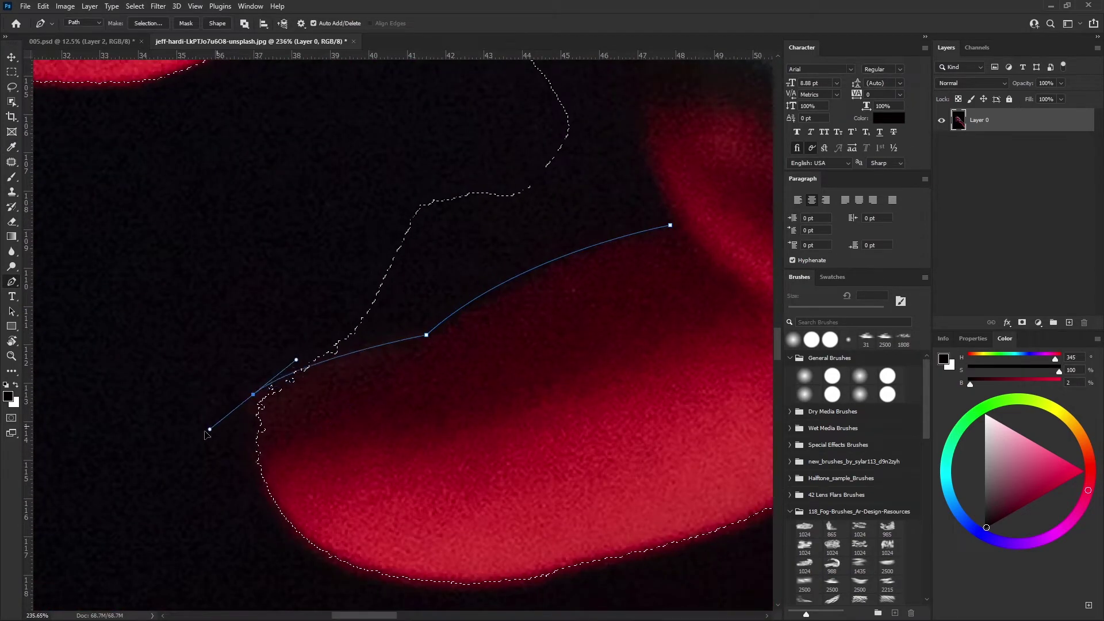
scroll(207, 463, "up", 4)
left_click(385, 218)
left_click_drag(432, 200, 285, 255)
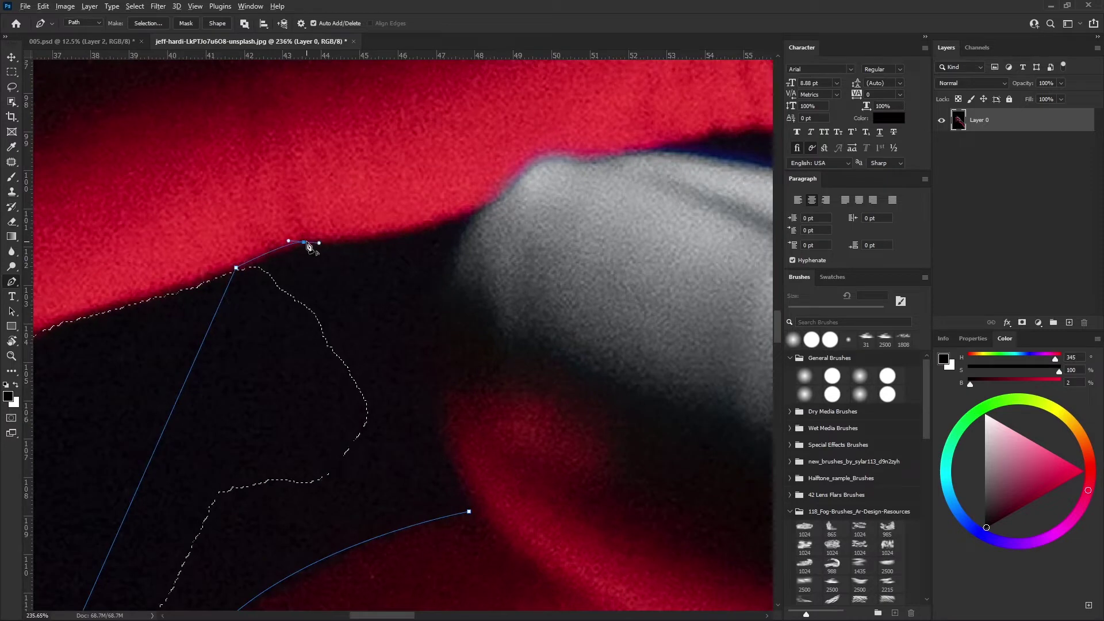
scroll(308, 246, "right", 2)
scroll(399, 345, "down", 1)
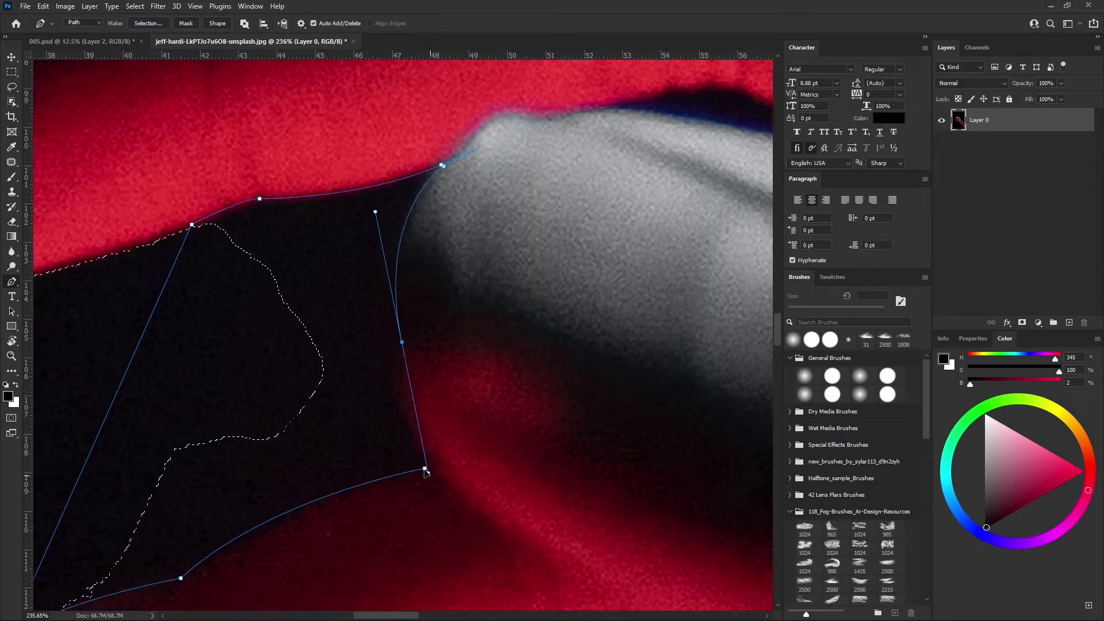
scroll(403, 345, "down", 2)
scroll(381, 229, "right", 1)
right_click(458, 415)
left_click(500, 379)
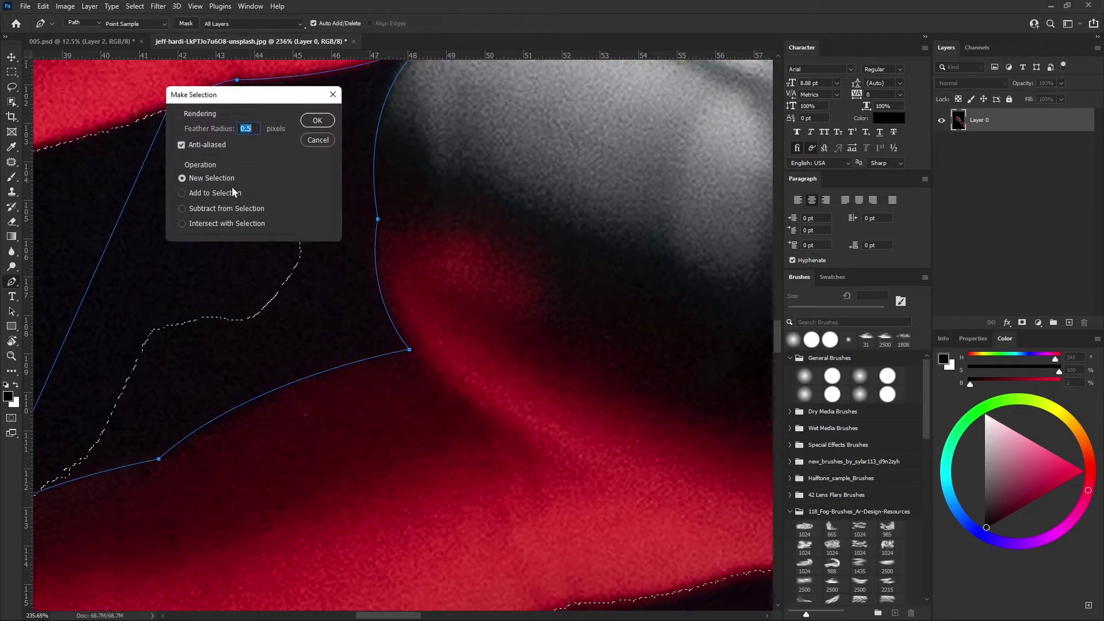
left_click(315, 124)
Pen-trace the dark gap along the finger's upper edge and subtract it from the selection
scroll(489, 137, "down", 5)
scroll(490, 137, "up", 4)
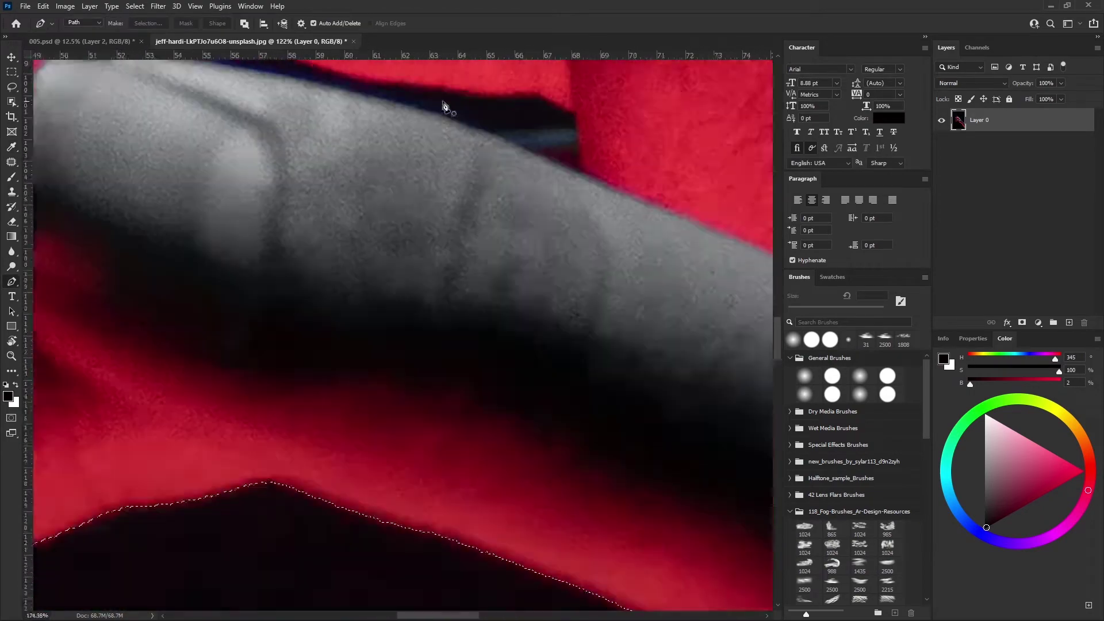
left_click_drag(443, 104, 434, 217)
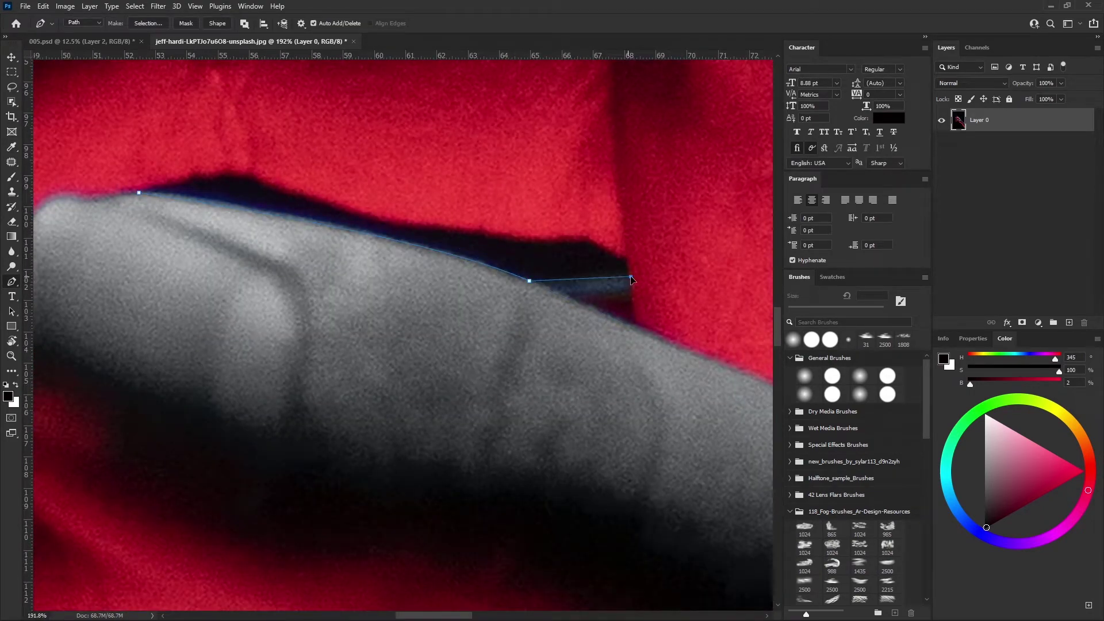
left_click(631, 278)
scroll(631, 278, "up", 2)
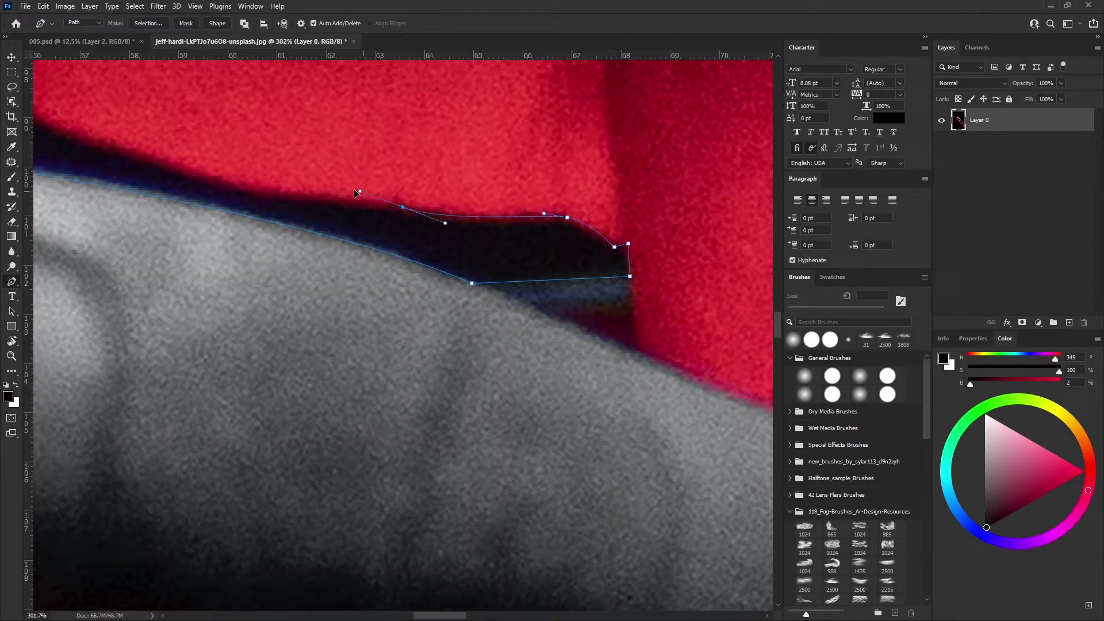
left_click_drag(399, 208, 651, 324)
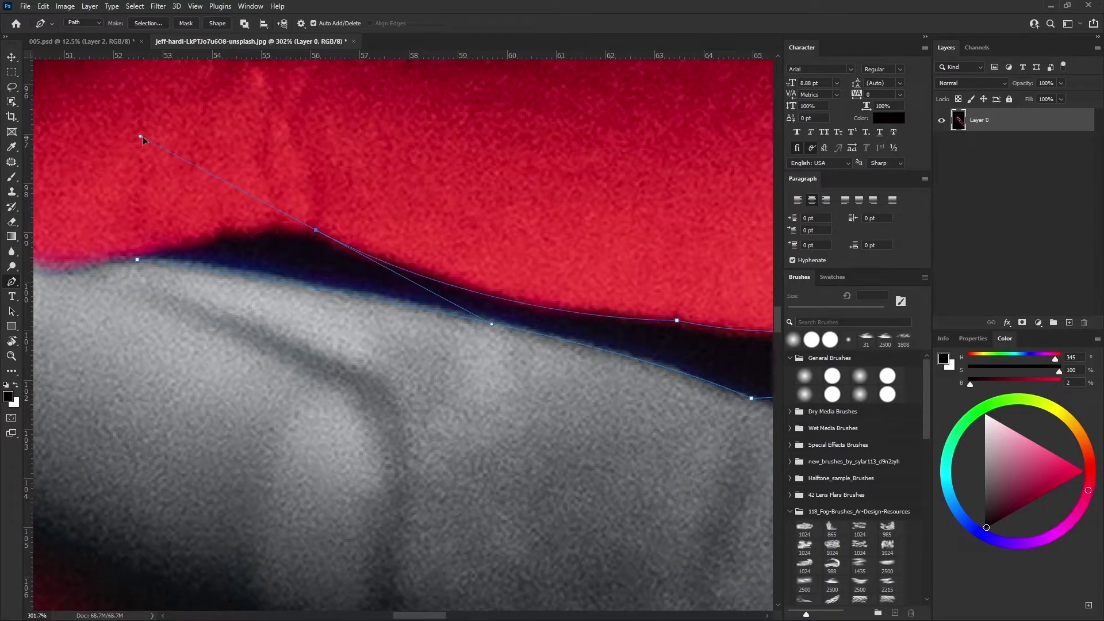
key("ctrl+z")
left_click_drag(139, 261, 302, 236)
right_click(435, 233)
left_click(460, 271)
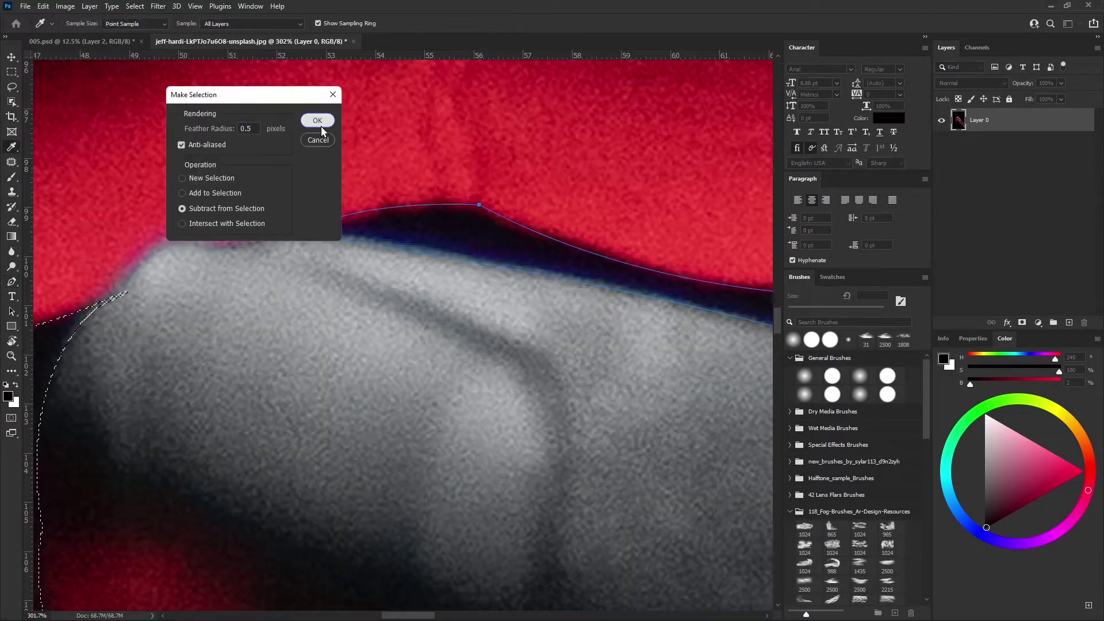
left_click(321, 131)
Pen-trace along the arm's lower edge and add that area to the selection
key("ctrl+0")
scroll(448, 308, "up", 5)
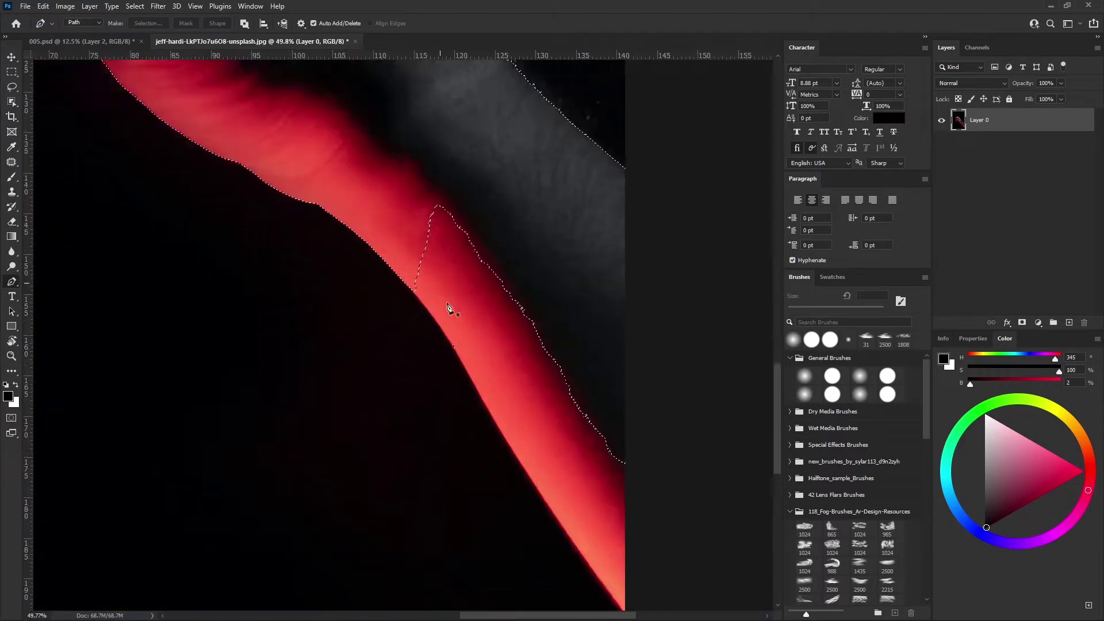
scroll(374, 204, "up", 2)
scroll(368, 195, "up", 1)
scroll(605, 480, "right", 3)
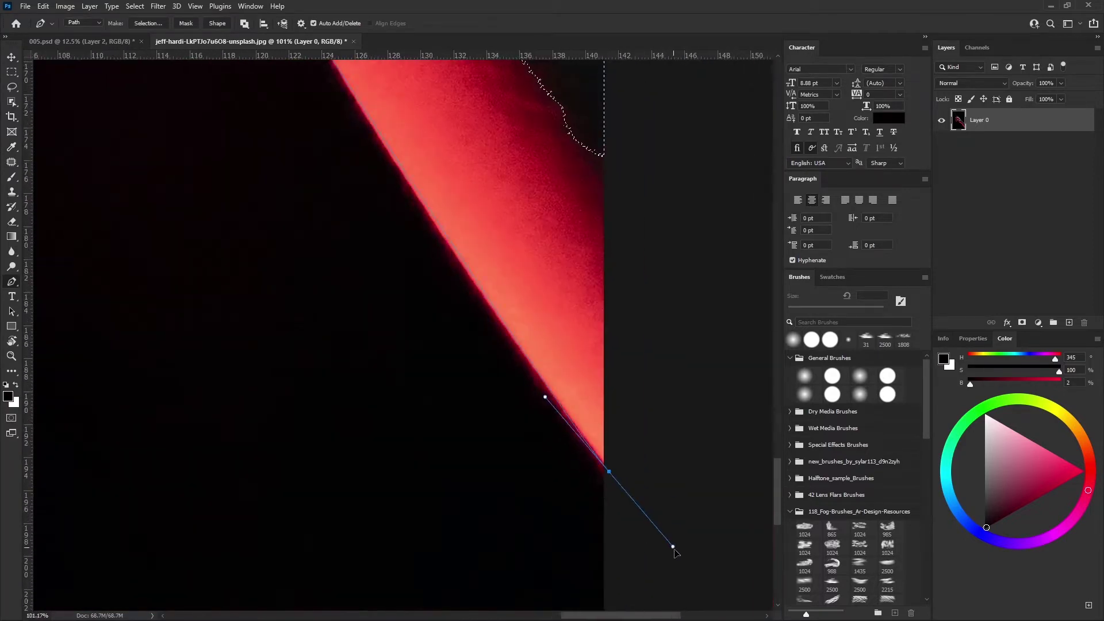
scroll(675, 552, "down", 4)
scroll(492, 253, "down", 1)
scroll(552, 387, "up", 2)
scroll(589, 387, "down", 1)
scroll(589, 403, "down", 1)
left_click_drag(584, 476, 591, 482)
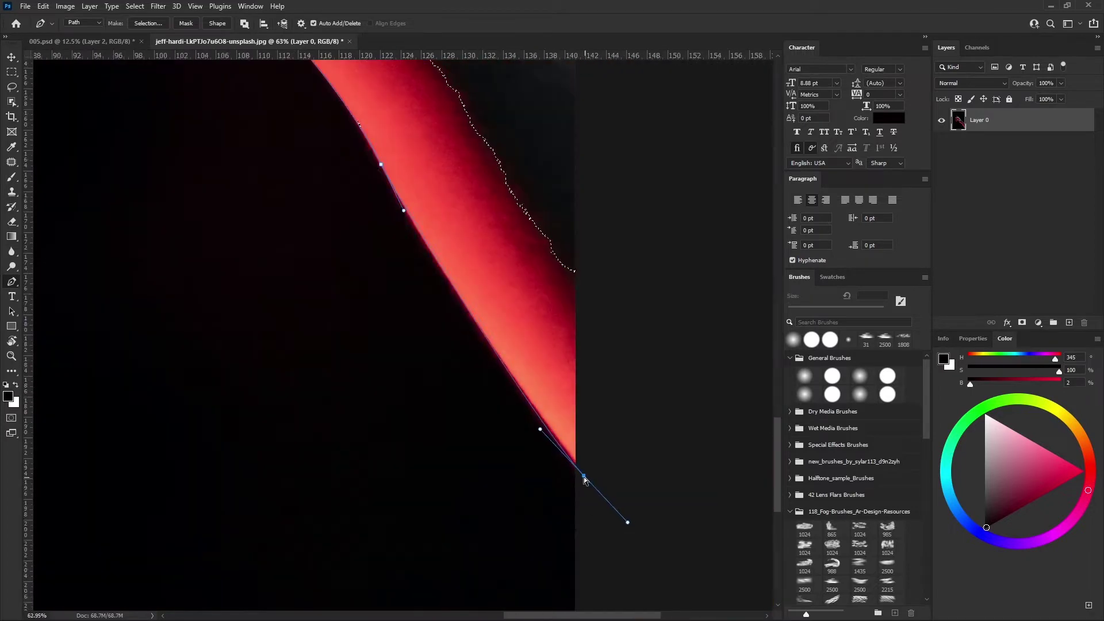
scroll(612, 412, "down", 2)
scroll(468, 291, "up", 3)
right_click(544, 302)
left_click(554, 354)
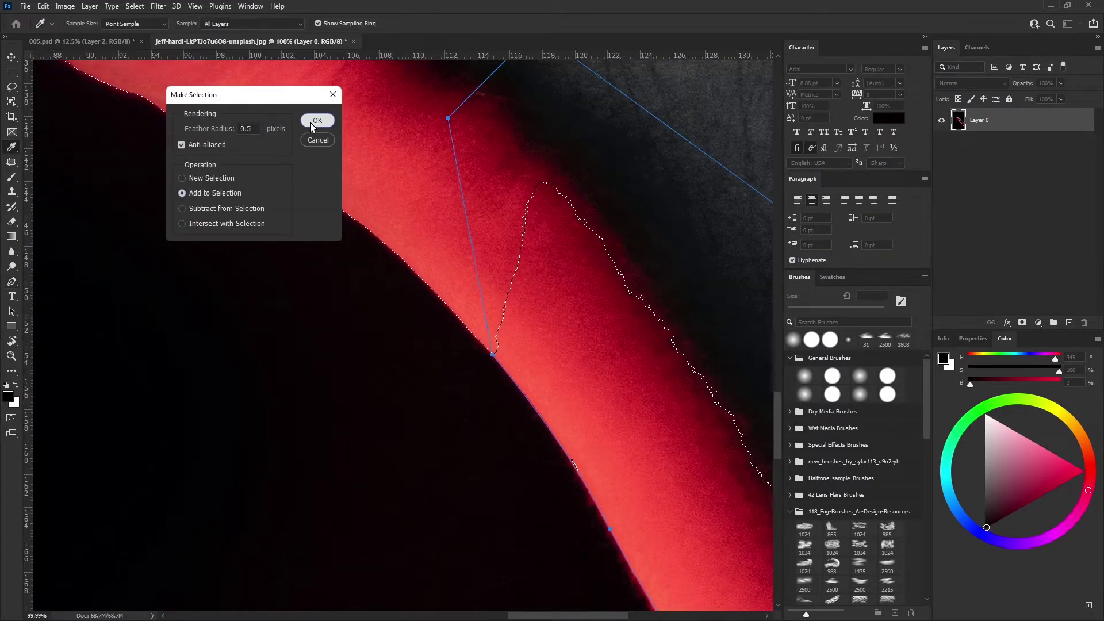
key("Return")
Adjust the selection edge with a Select > Modify option
key("v")
left_click(135, 6)
mouse_move(145, 180)
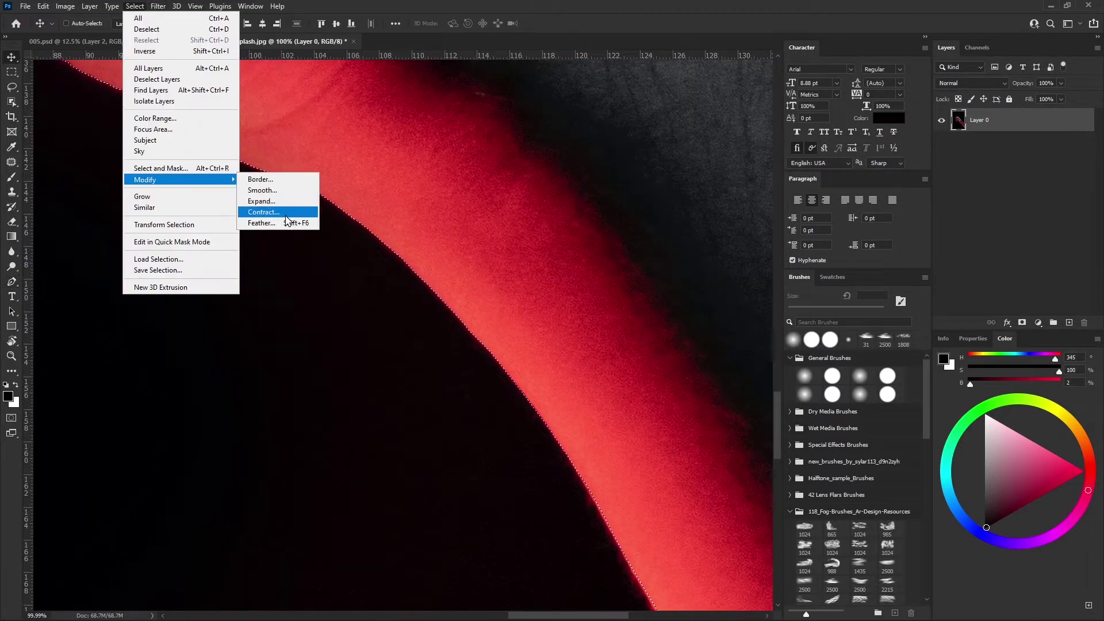
left_click(296, 181)
left_click(158, 6)
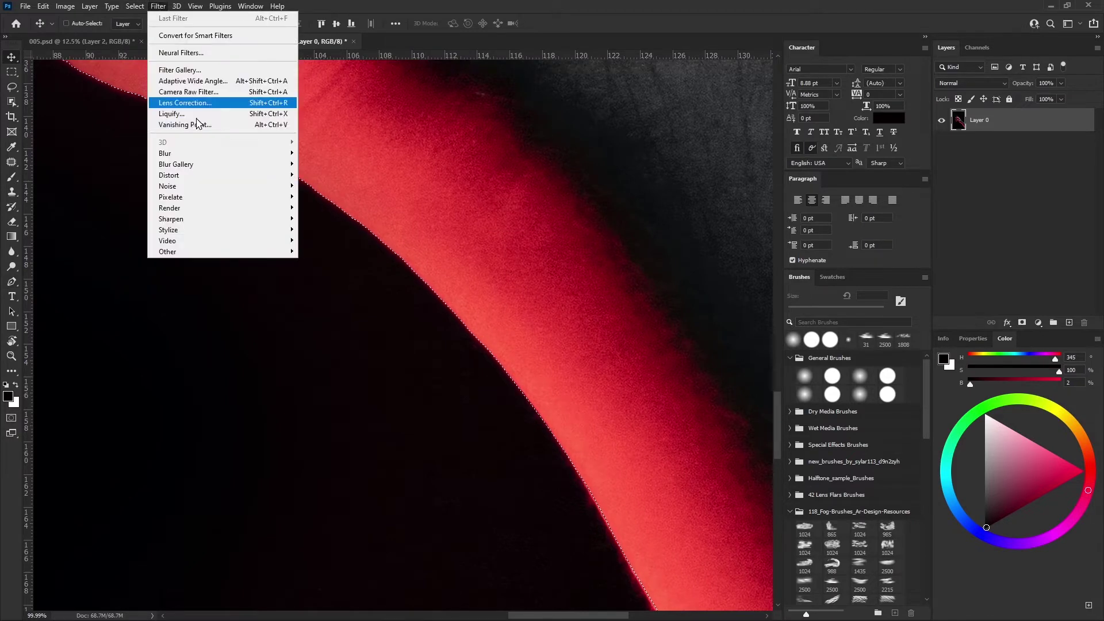
left_click(258, 215)
key("Return")
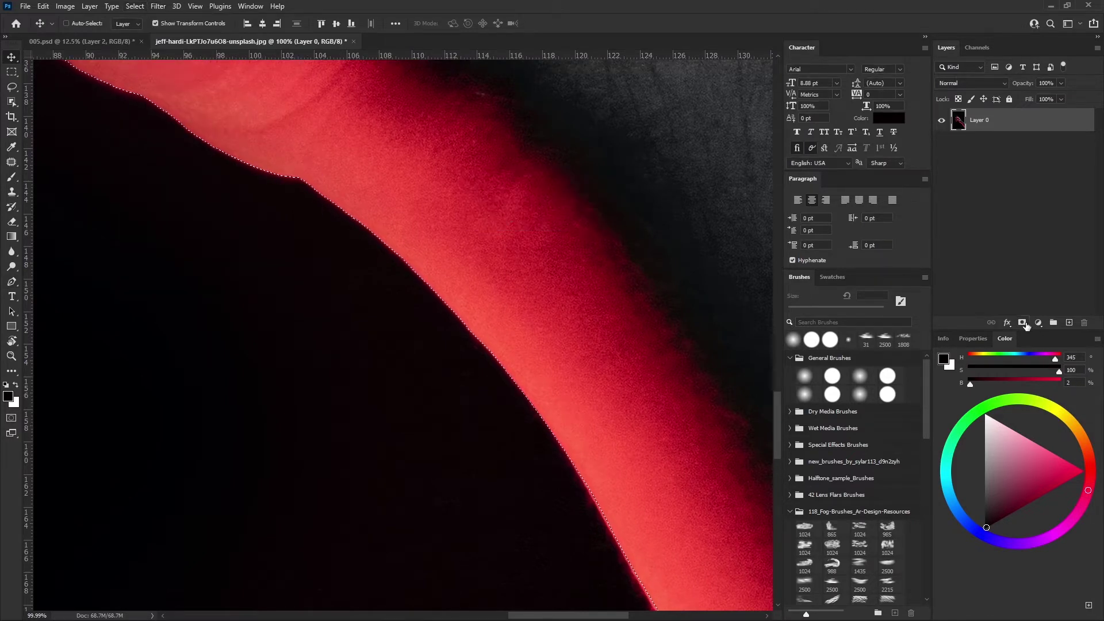
Create a new layer mask on Layer 0 from the selection and choose Box Blur for it
left_click(1023, 323)
key("ctrl+0")
left_click(156, 7)
left_click(322, 187)
Apply the Box Blur to the mask, undo it, and zoom in on the finger edge
left_click(604, 150)
scroll(439, 265, "up", 10)
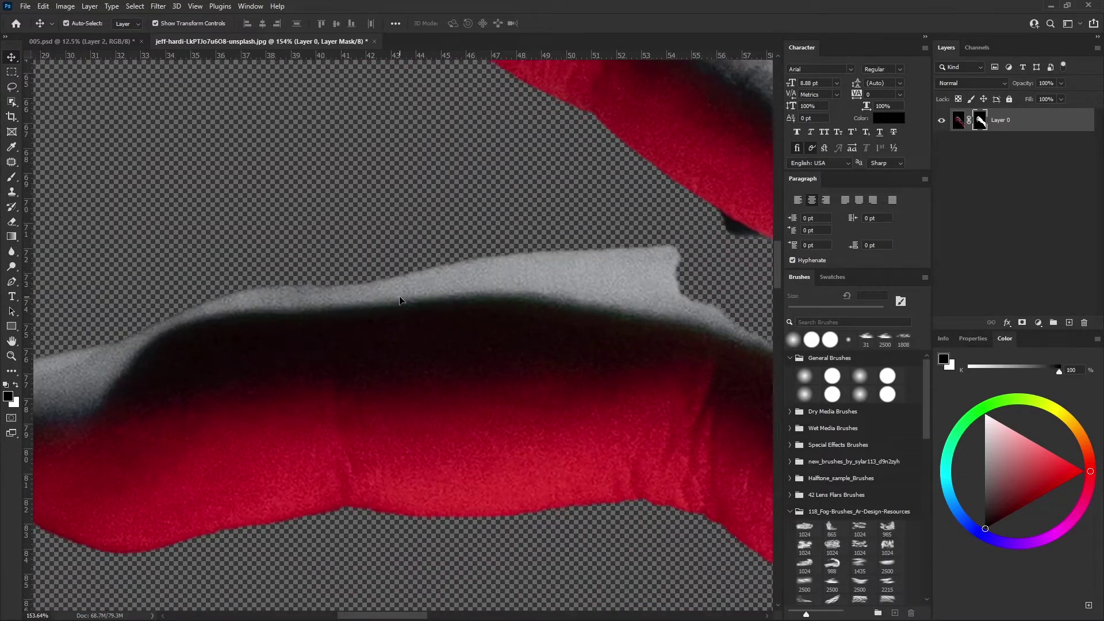
key("ctrl+z")
key("ctrl+z")
left_click_drag(334, 281, 439, 321)
Pen-trace a missed area along the finger edge and add it to the selection
key("p")
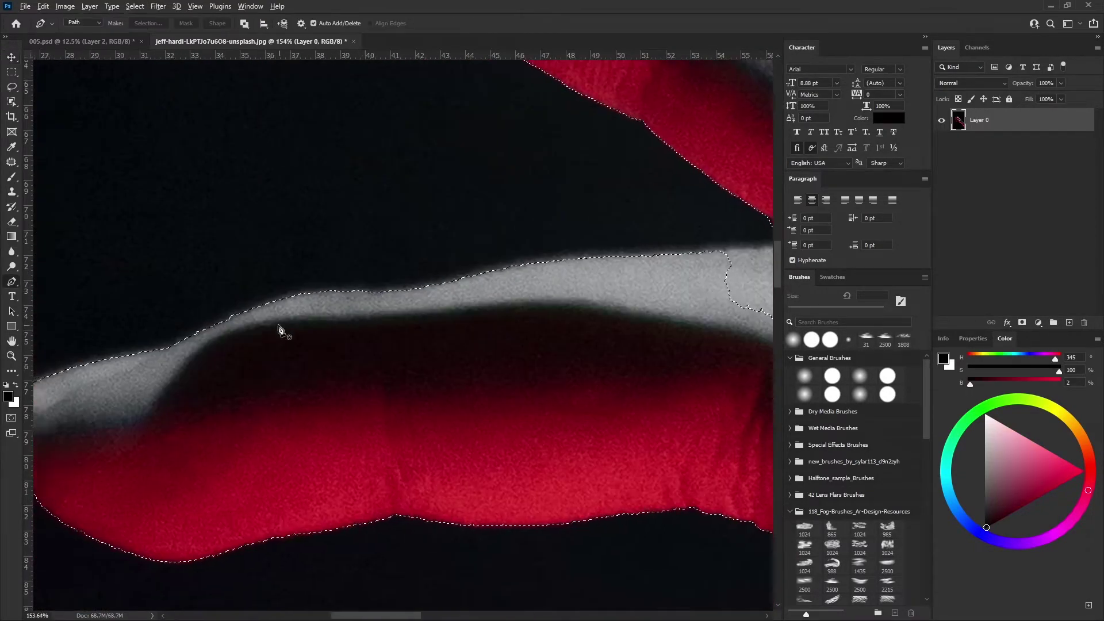
scroll(547, 333, "up", 3)
left_click(557, 337)
scroll(332, 266, "down", 8)
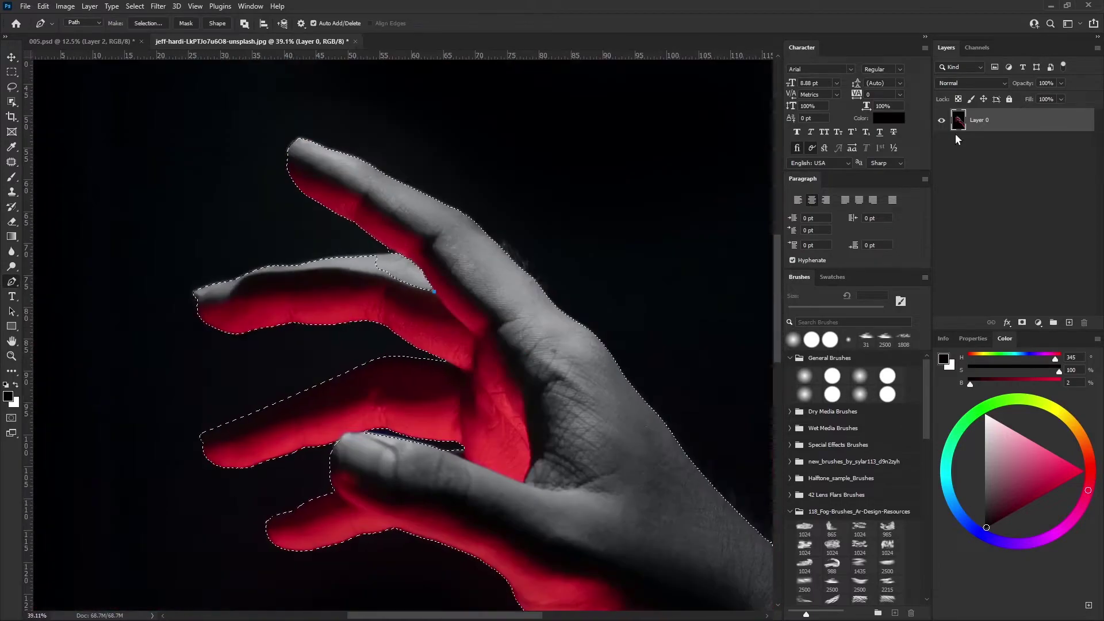
scroll(435, 308, "up", 5)
scroll(394, 306, "up", 3)
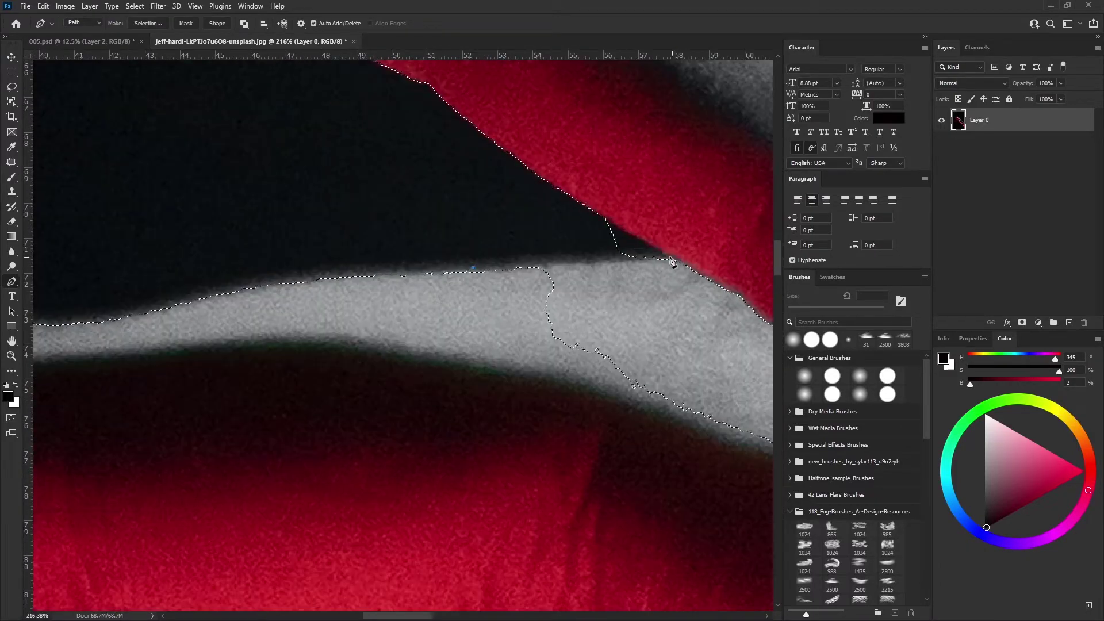
left_click(461, 269)
right_click(533, 253)
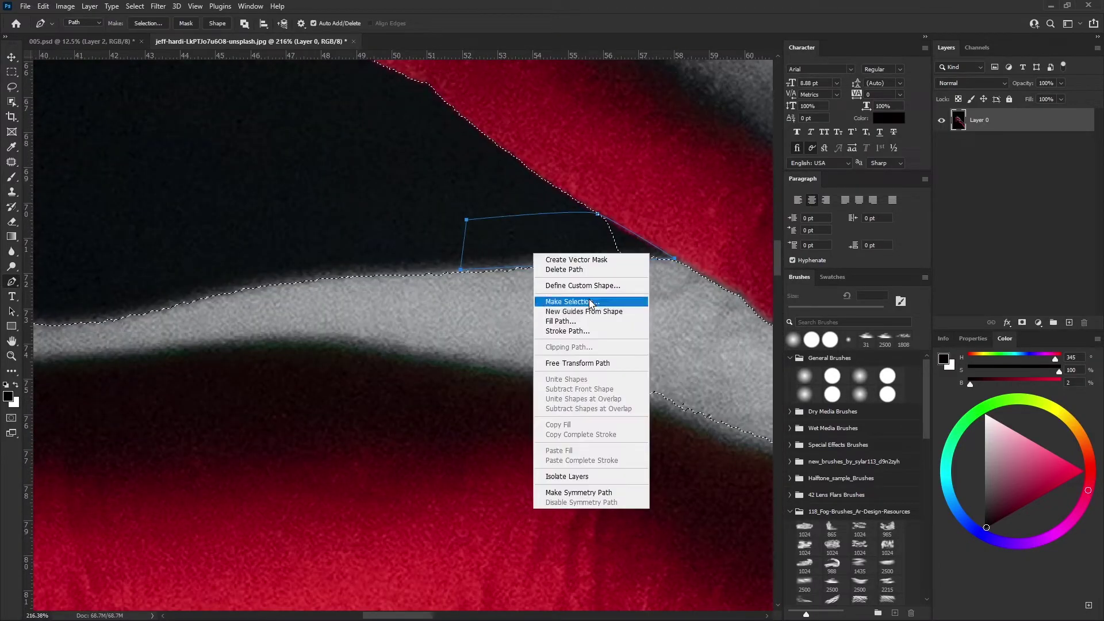
left_click(575, 297)
key("Return")
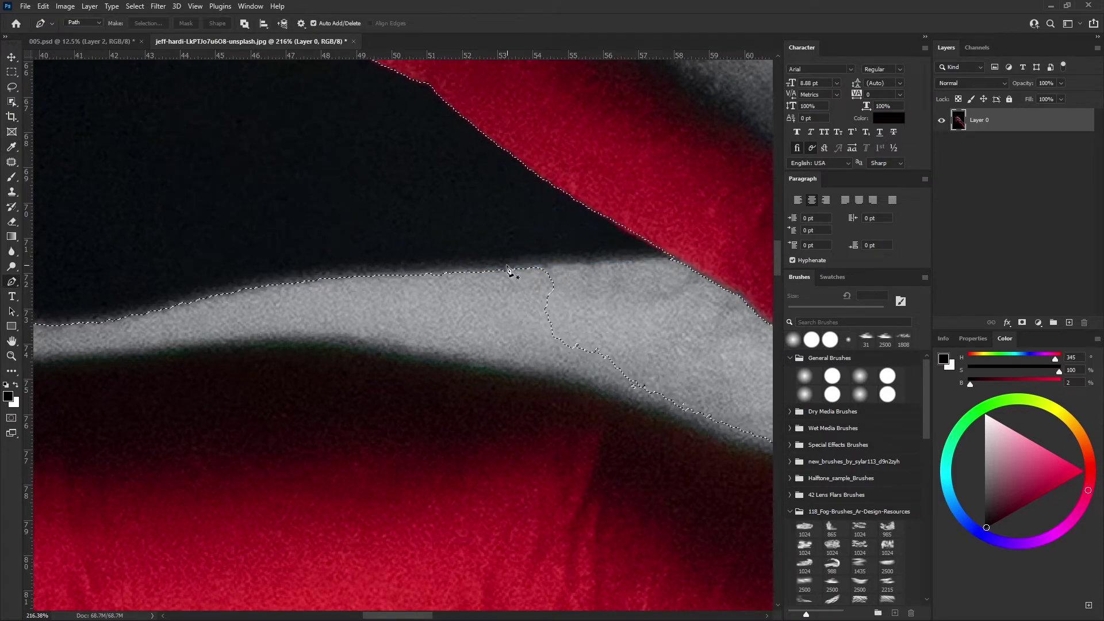
Add a second path around the gap between the fingers to the selection
scroll(507, 270, "down", 3)
scroll(429, 259, "down", 2)
right_click(442, 377)
left_click(484, 422)
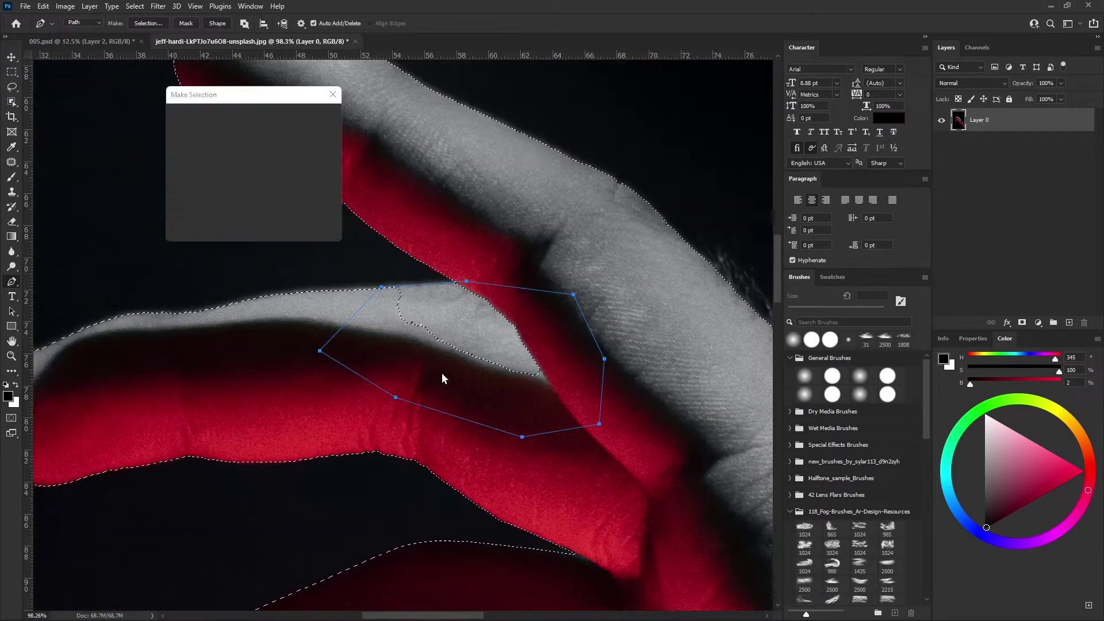
left_click(317, 121)
Smooth the selection and mask everything outside the hand
left_click(135, 5)
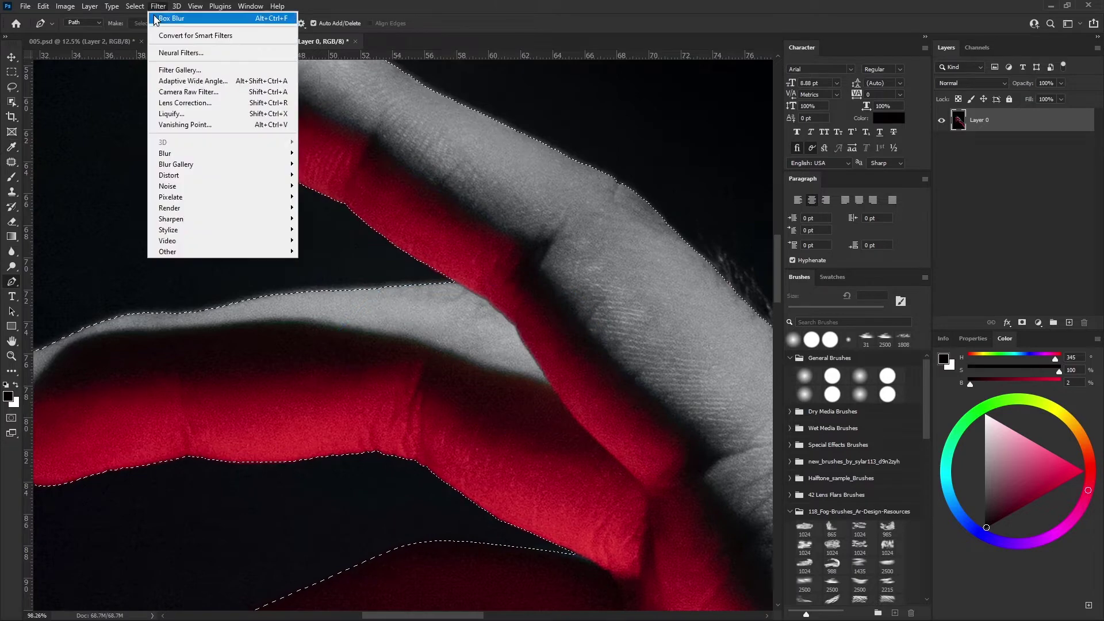
left_click(268, 195)
left_click(594, 203)
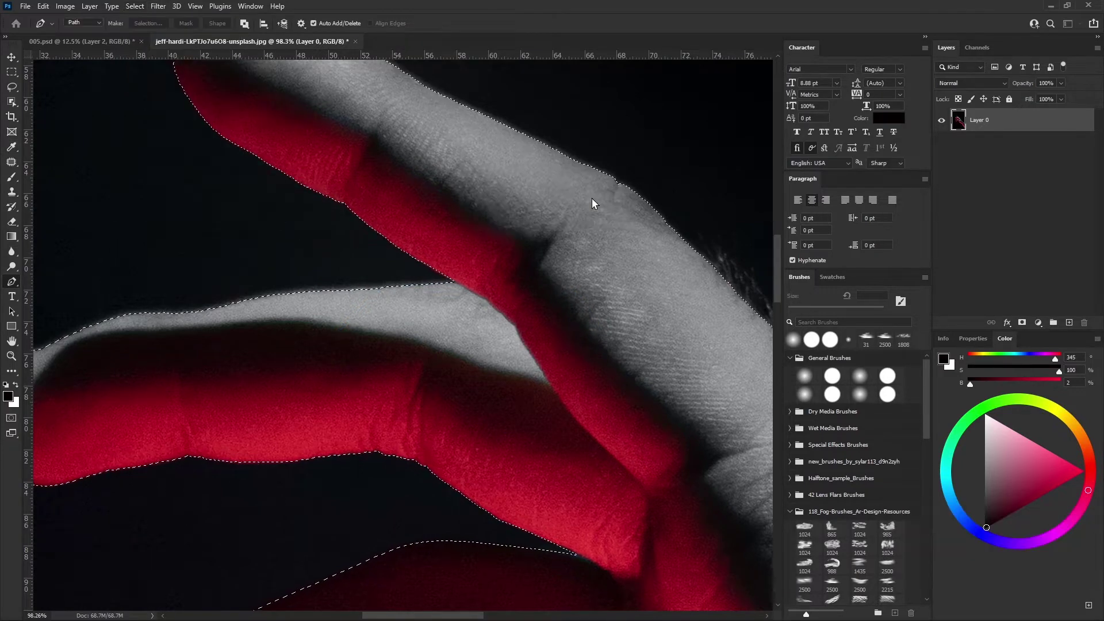
left_click(1022, 322)
key("ctrl+0")
key("v")
left_click(158, 6)
Drop the masked hand into 005.psd, then scale and tilt it to fill the page
key("Escape")
mouse_move(232, 170)
left_mouse_down()
mouse_move(388, 256)
mouse_move(415, 123)
left_mouse_up()
key("ctrl+t")
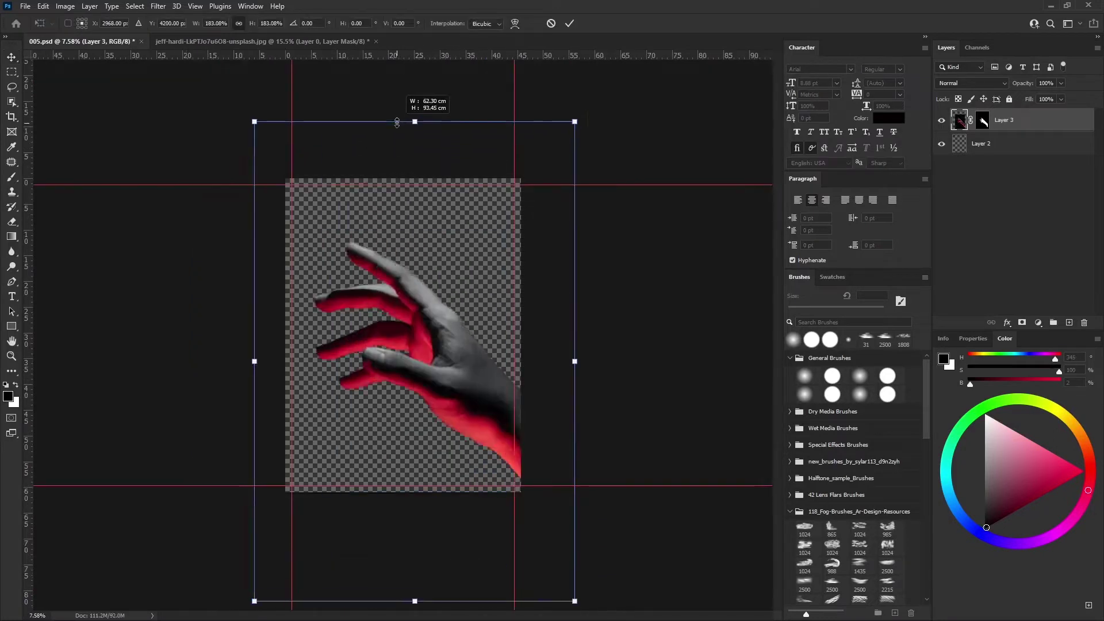
left_click_drag(583, 126, 648, 200)
mouse_move(488, 322)
left_mouse_down()
mouse_move(517, 339)
mouse_move(395, 140)
mouse_move(424, 148)
mouse_move(404, 151)
left_mouse_up()
key("Return")
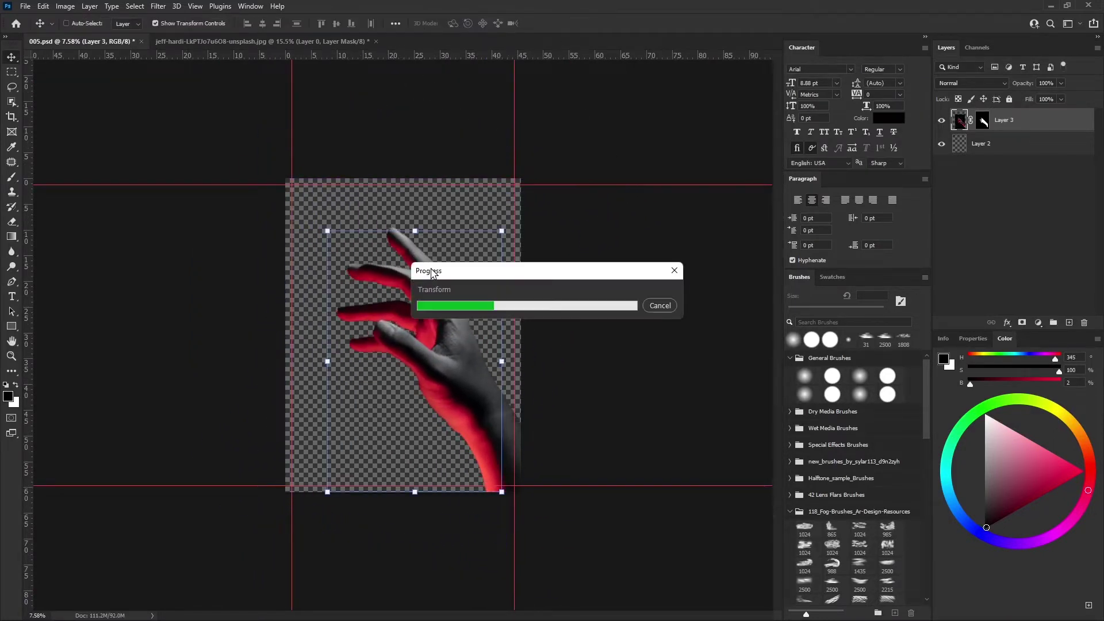
Reposition the hand, fit the poster in view, and duplicate Layer 3
left_click_drag(432, 273, 496, 169)
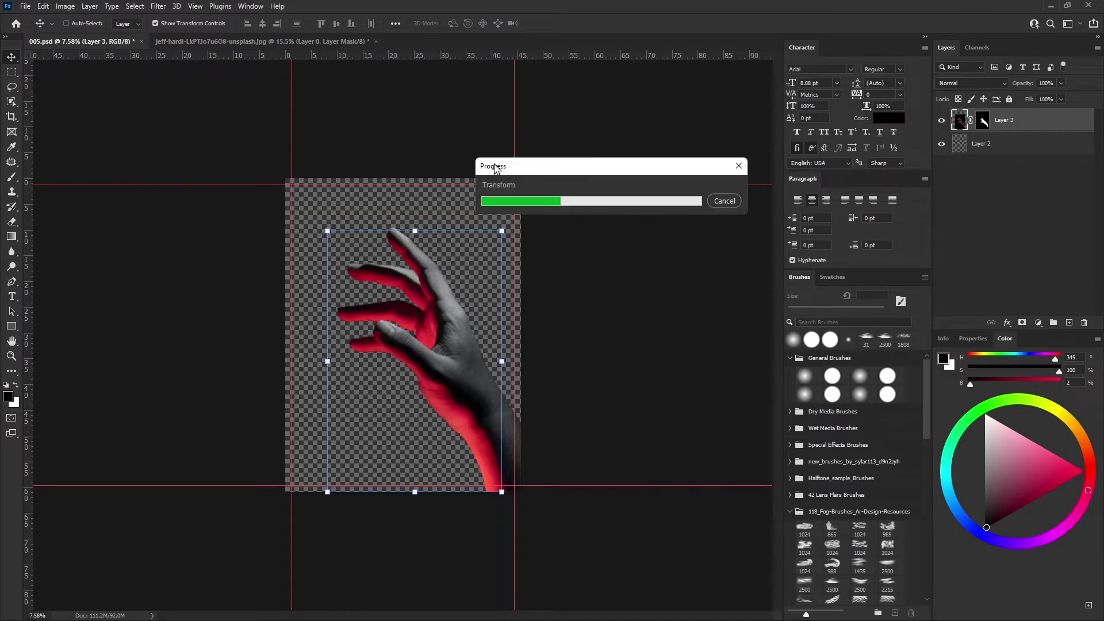
key("ctrl+0")
key("ctrl+j")
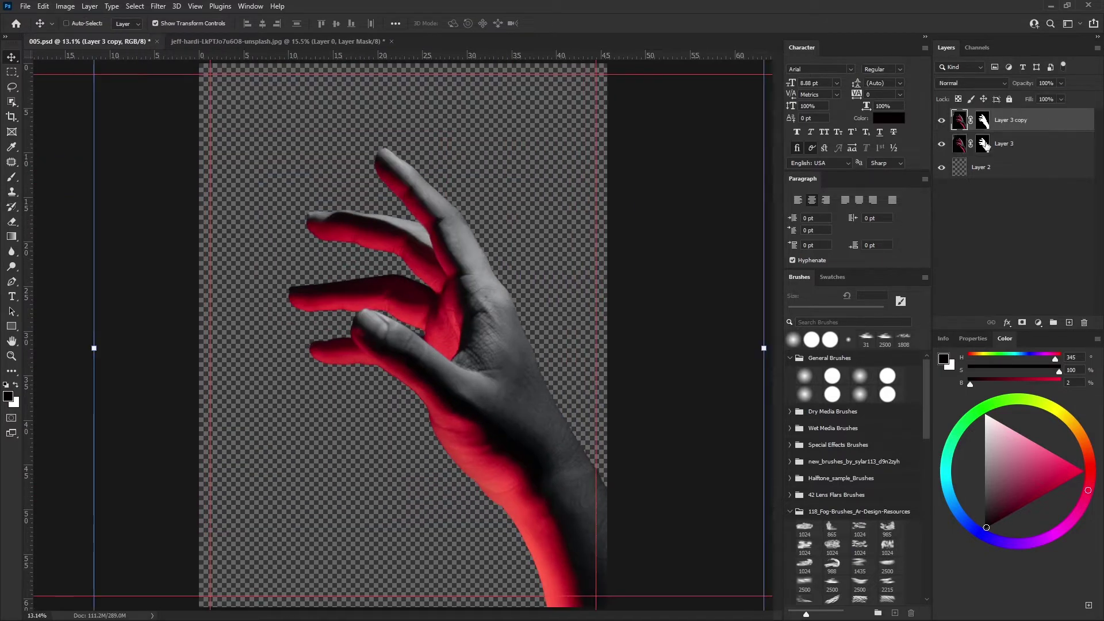
Check the hand copy's layer options, then select Layer 2 and the hand copy in 005.psd
right_click(1017, 118)
key("Escape")
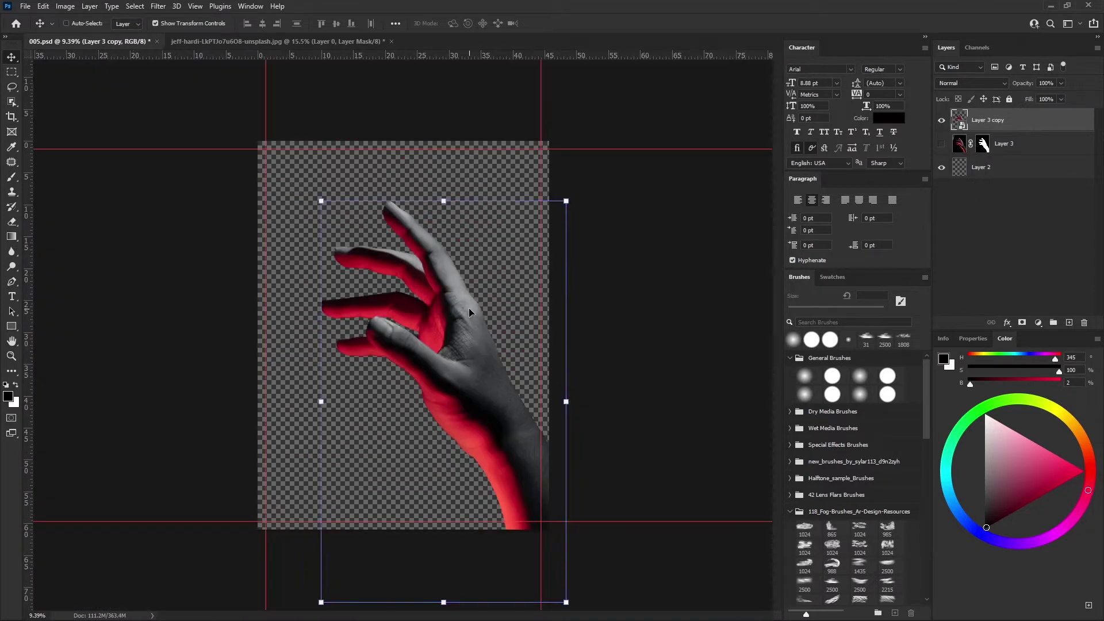
left_click(981, 167)
left_click(81, 41)
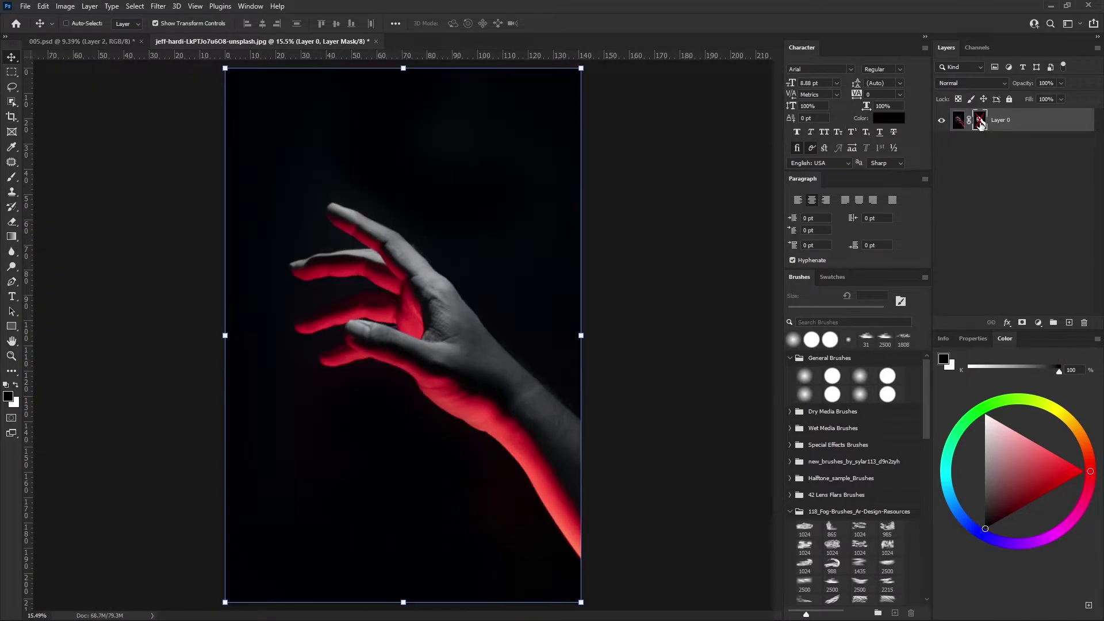
left_click(987, 120)
Add a Hue/Saturation adjustment shifting the hand's hue +5 toward orange
left_click(1040, 326)
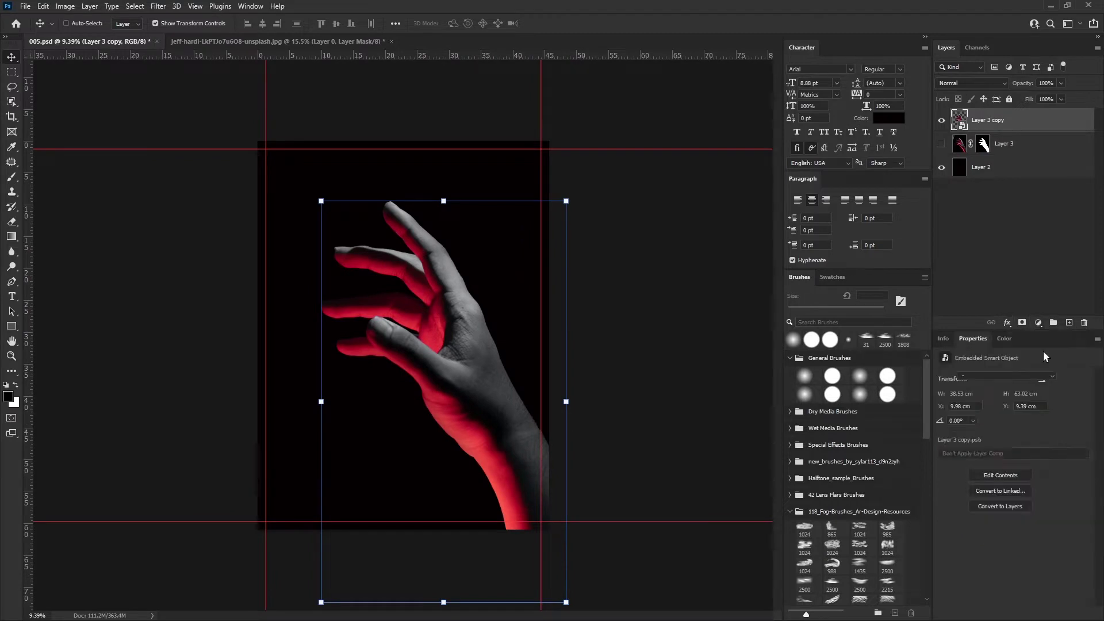
left_click(1029, 448)
mouse_move(1014, 419)
left_mouse_down()
mouse_move(969, 413)
mouse_move(1019, 416)
left_mouse_up()
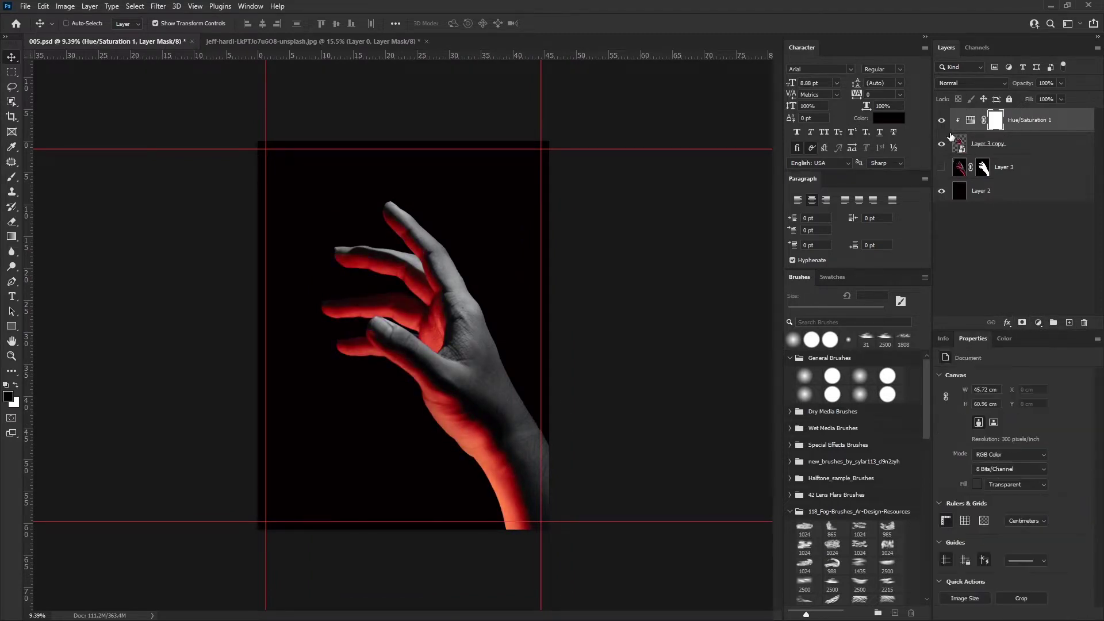
left_click(1012, 143, "ctrl")
left_click(1012, 190, "ctrl")
key("ctrl+g")
key("ctrl+z")
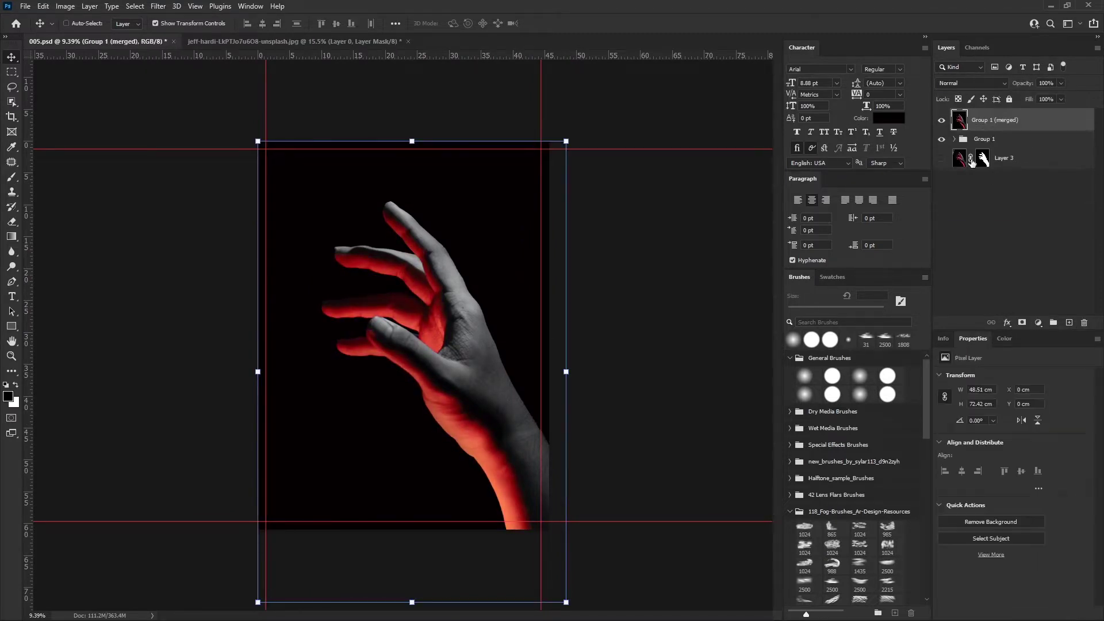
left_click(1010, 236)
Start a 72 pt text layer near the top left and edit its font
key("t")
left_click(309, 212)
left_click(836, 83)
left_click(817, 187)
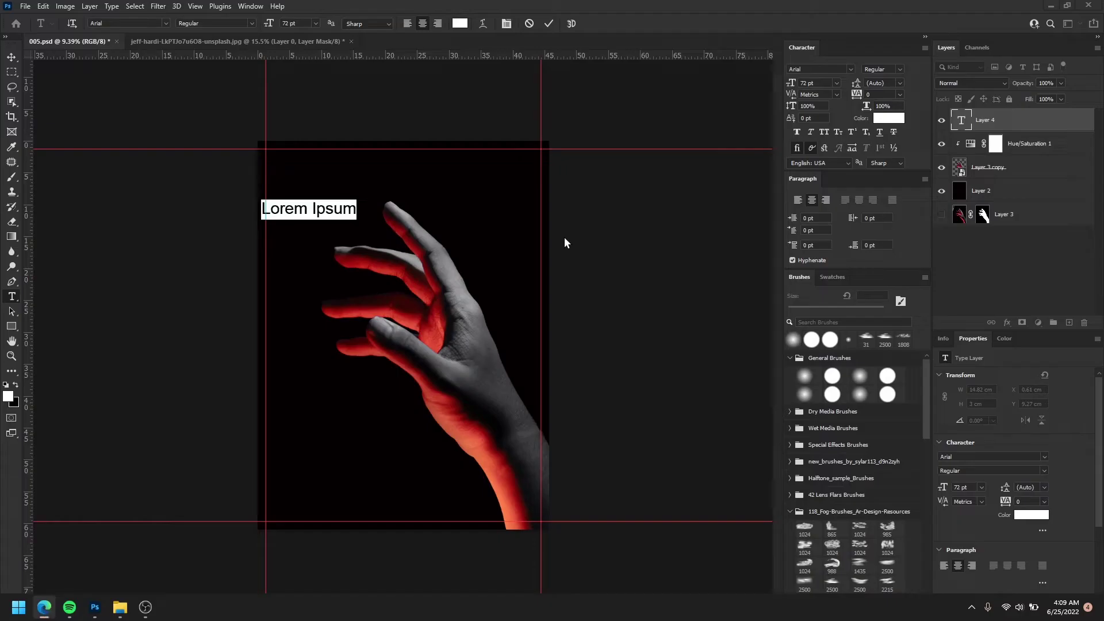
left_click(817, 69)
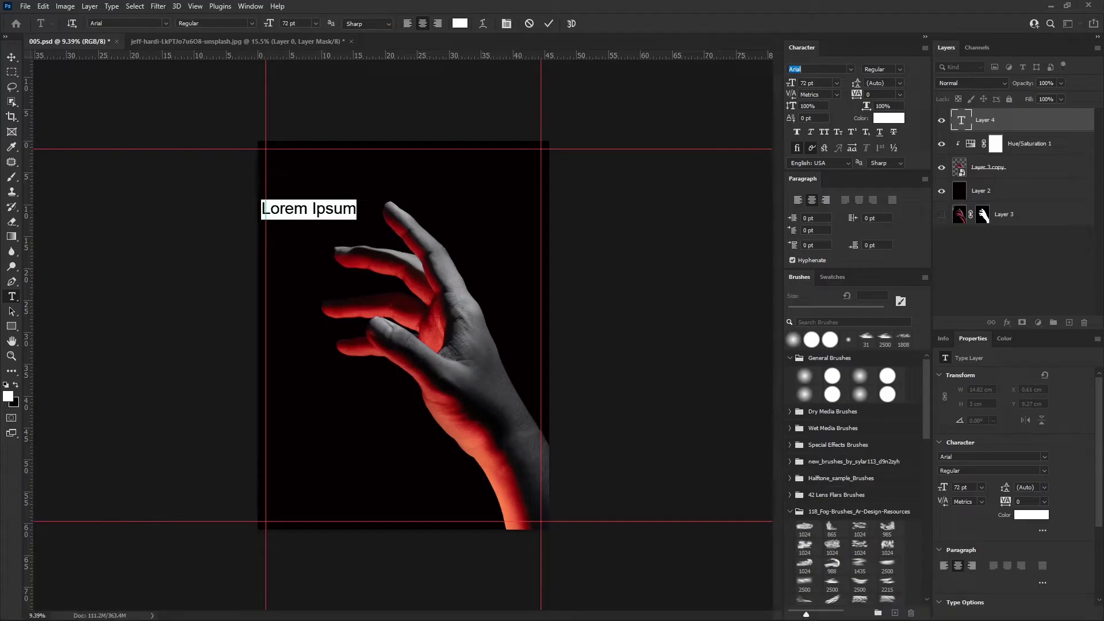
Set the headline in Campaign Bold and scale it up toward the upper left
type("campa")
left_click(871, 192)
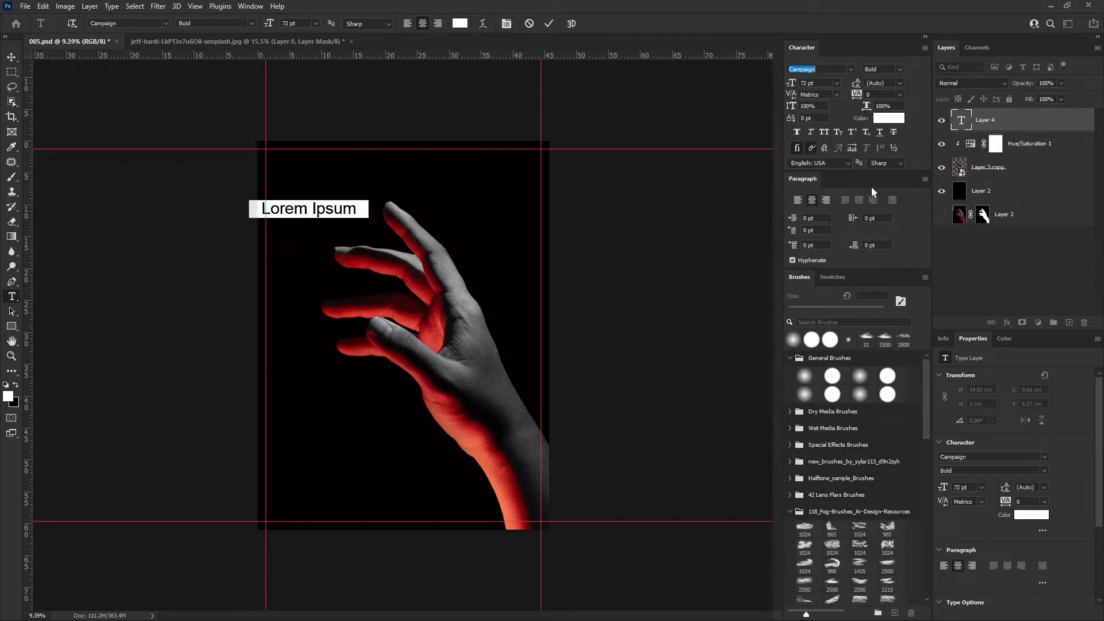
left_click(357, 200)
type("Cutting")
key("ctrl+Return")
key("ctrl+t")
mouse_move(380, 217)
left_mouse_down()
mouse_move(472, 248)
mouse_move(418, 175)
left_mouse_up()
key("Return")
Complete the headline as 'Cutting My' and move it near the top of the page
type("y")
key("ctrl+Return")
key("ctrl+t")
left_click_drag(493, 184, 543, 196)
key("Return")
key("ctrl+bracketleft")
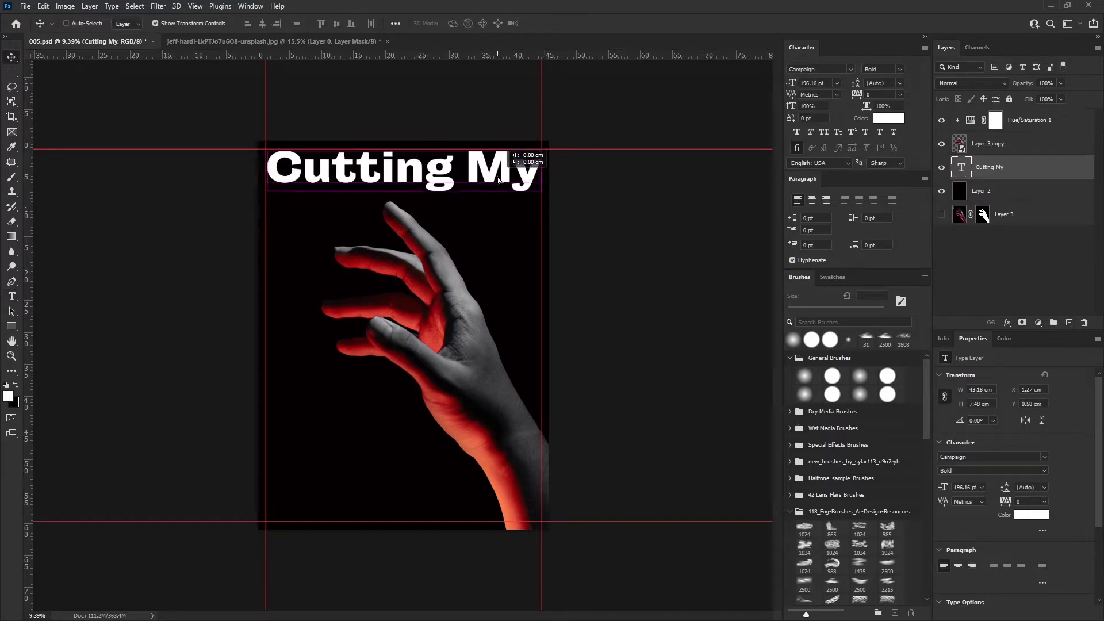
Place a copy of the headline just below the original
scroll(498, 183, "up", 5)
scroll(454, 184, "left", 2)
scroll(411, 184, "up", 5)
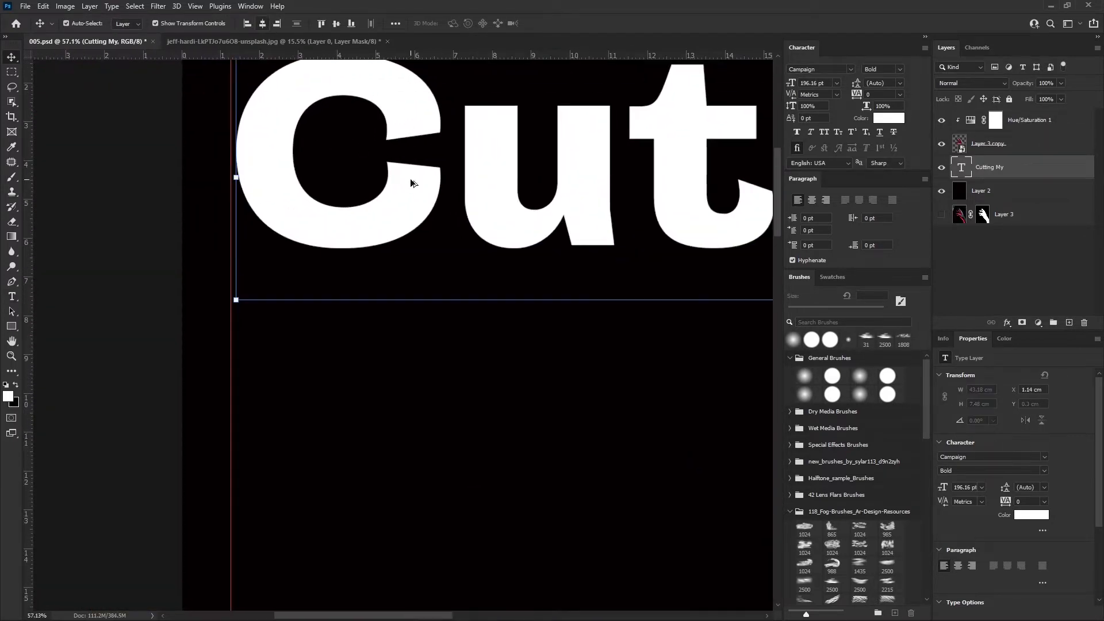
scroll(411, 185, "down", 5)
left_click_drag(382, 98, 382, 155)
Retype the copied headline as 'Fingers Off'
key("t")
triple_click(395, 161)
type("fingers")
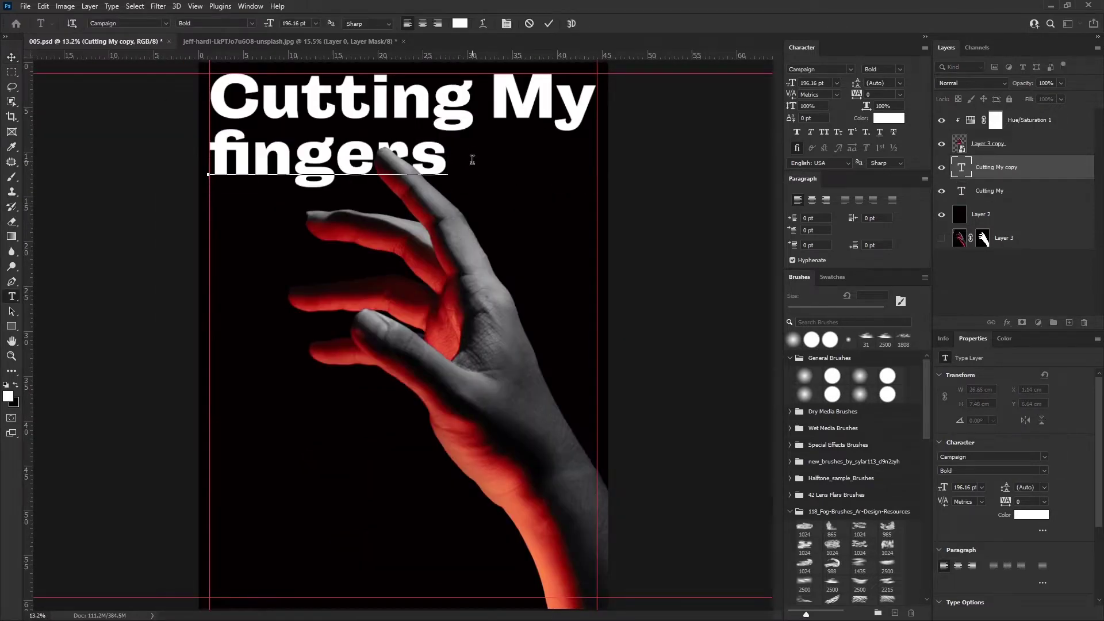
key("BackSpace")
type("F")
key("End")
type("Off")
key("ctrl+Return")
Hide both headline layers and shift the hand slightly to the right
scroll(402, 173, "up", 3)
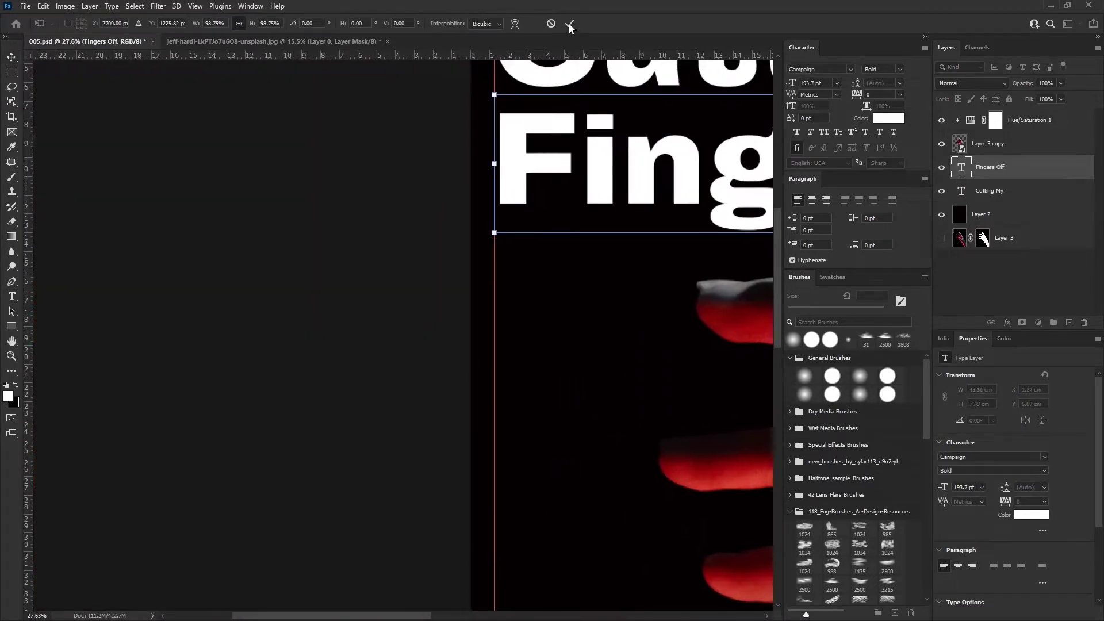
left_click(569, 28)
key("ctrl+0")
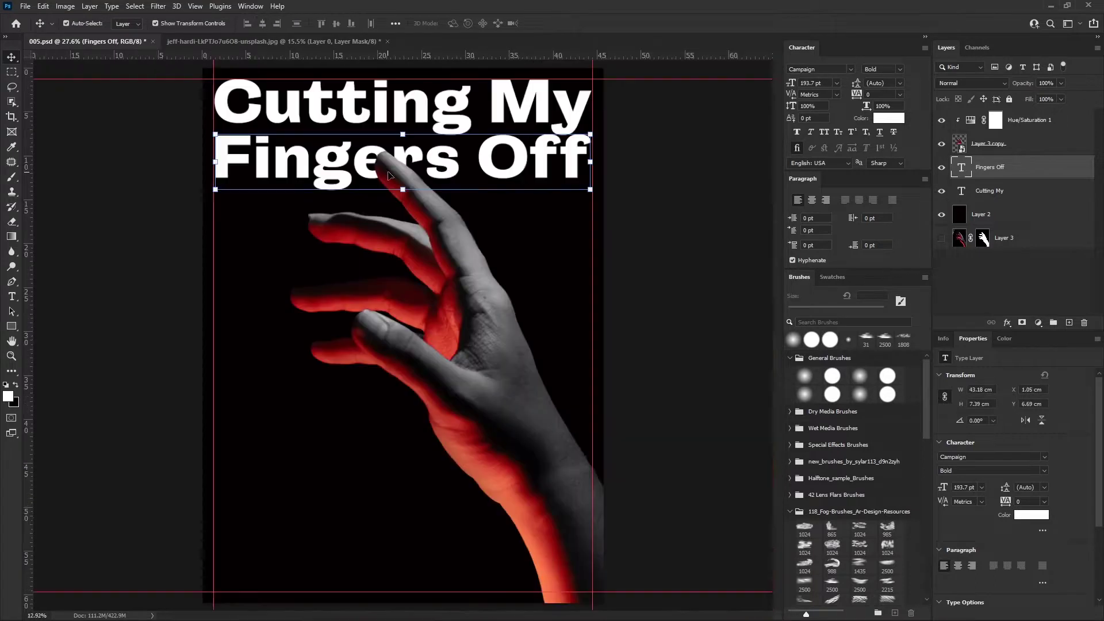
left_click_drag(941, 167, 953, 188)
left_click_drag(518, 373, 546, 374)
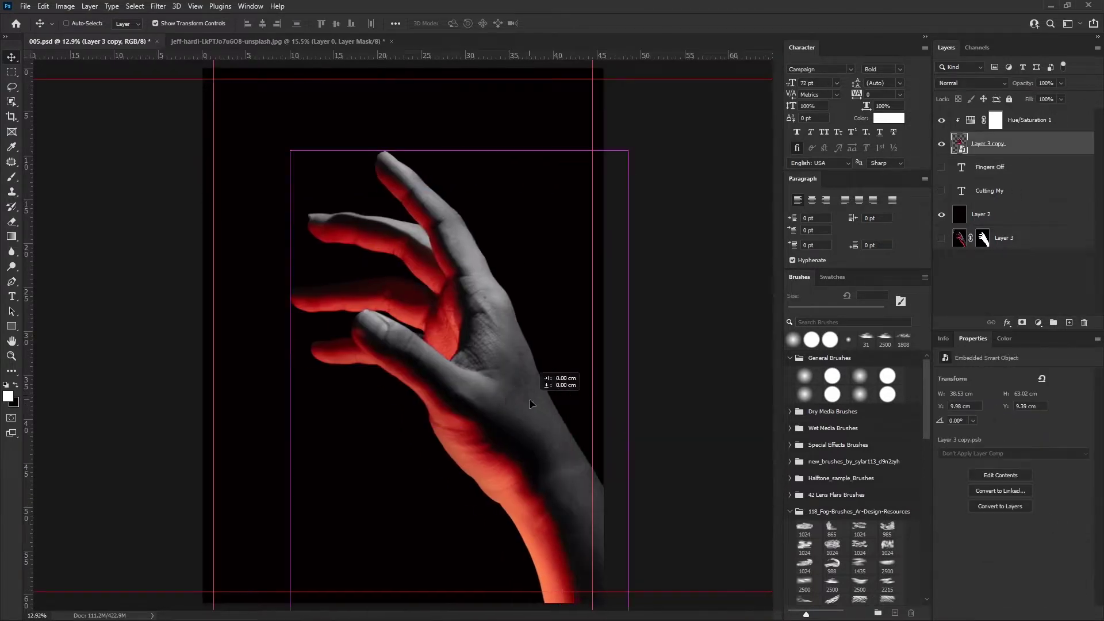
Show the Cutting My layer and make it Medium weight, 100 pt, centre-aligned
left_click(942, 190)
left_click(989, 190)
left_click(883, 69)
left_click(885, 115)
type("100")
key("Return")
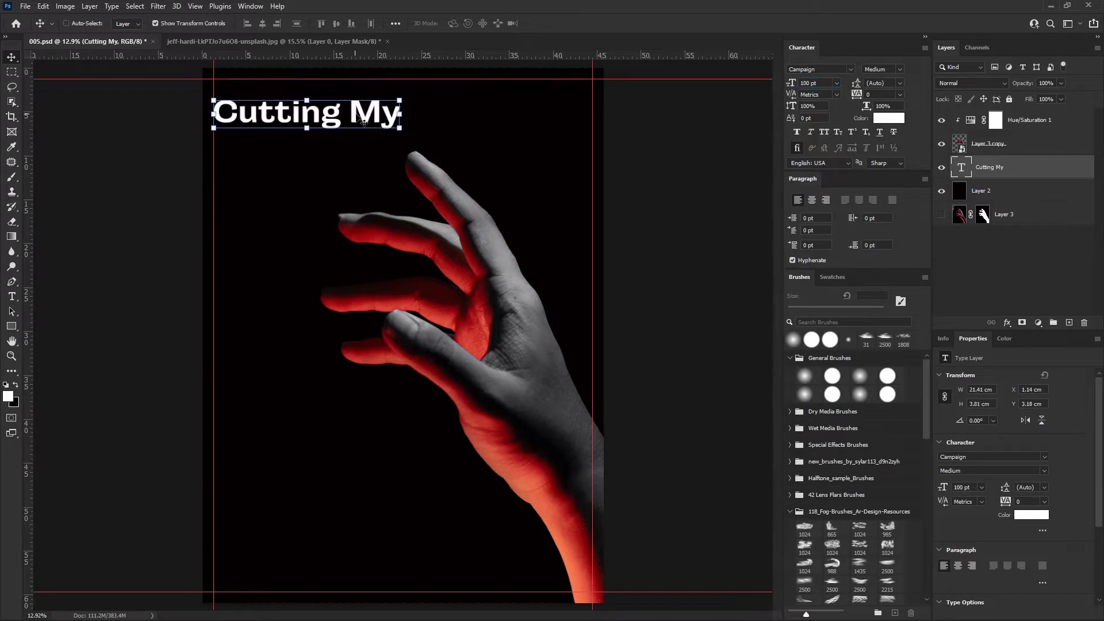
left_click(812, 199)
Centre the headline on the page and add 'Fingers Off' as a second line with 107 pt leading
key("ctrl+a")
left_click(262, 26)
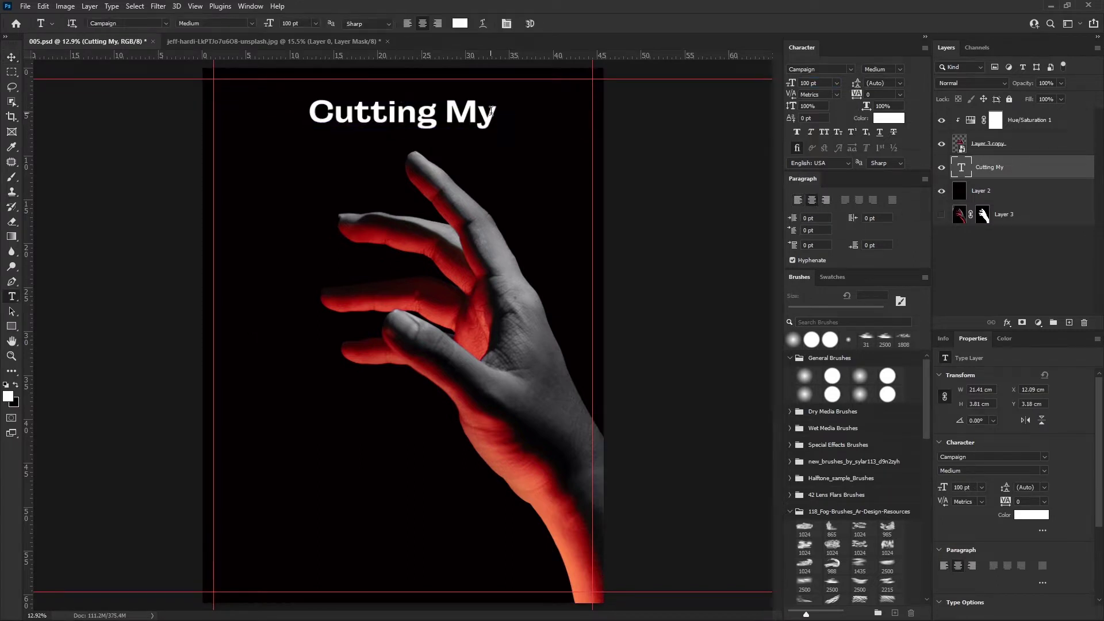
double_click(498, 115)
key("Return")
type("Fingers Off")
key("ctrl+a")
left_click_drag(856, 83, 851, 85)
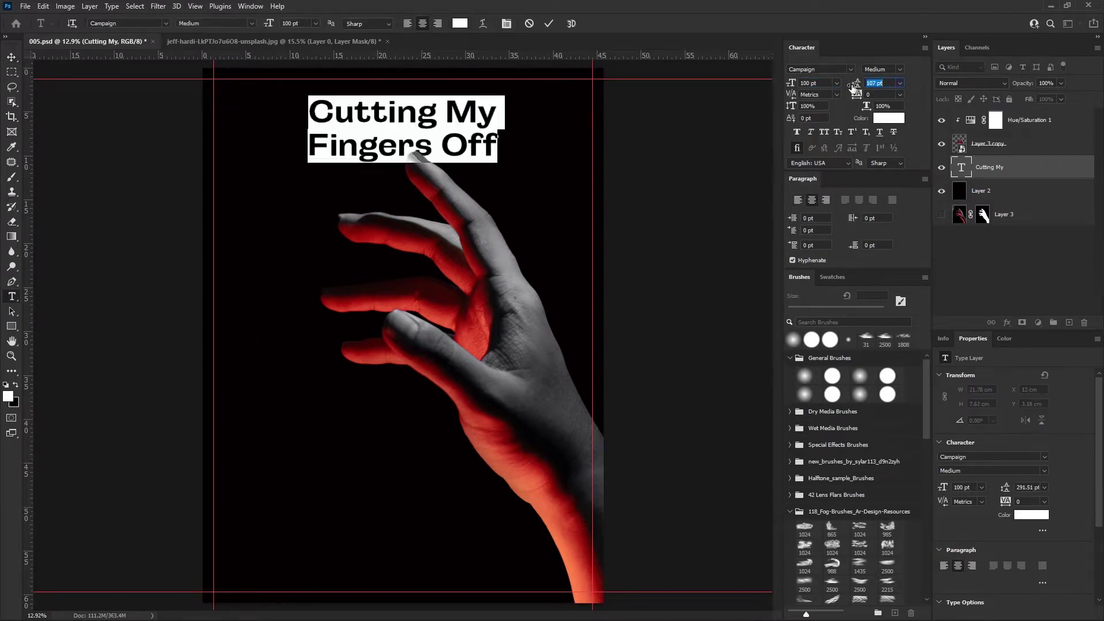
left_click(520, 114)
key("ctrl+Return")
Resize the headline to 90 pt, move it to the top-left margin, and add a placeholder text line
key("v")
left_click_drag(454, 123, 452, 103)
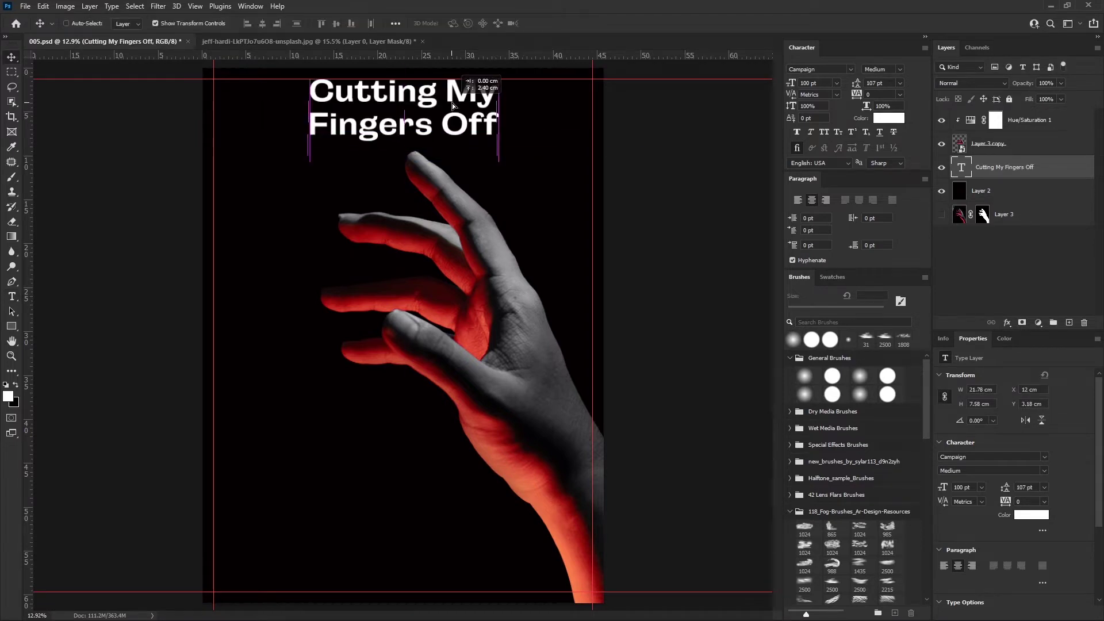
type("90")
key("Return")
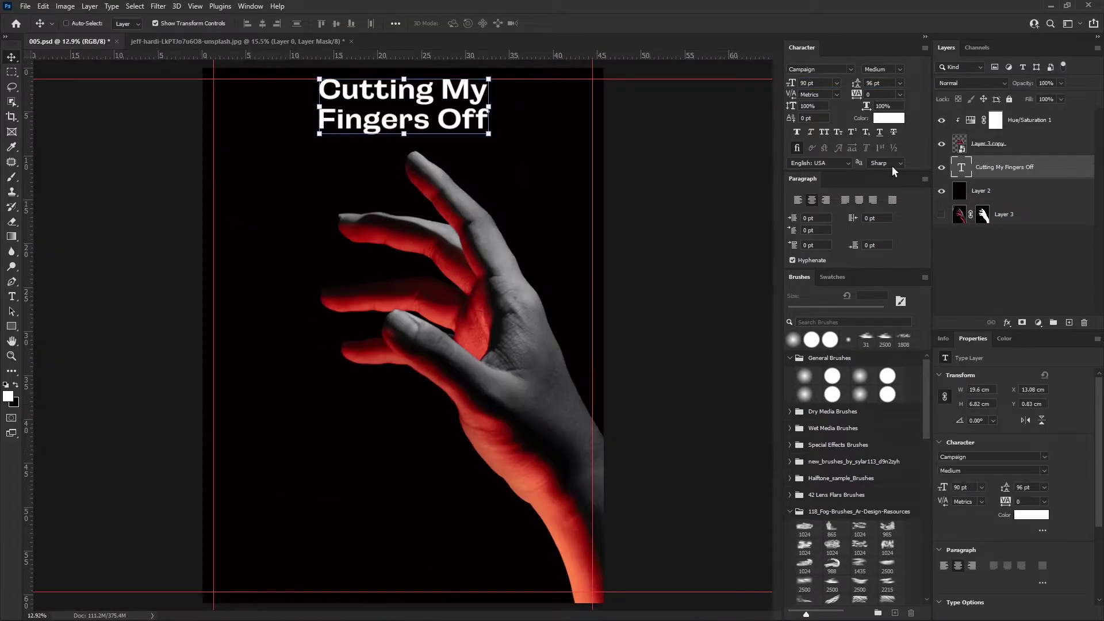
left_click_drag(445, 118, 341, 118)
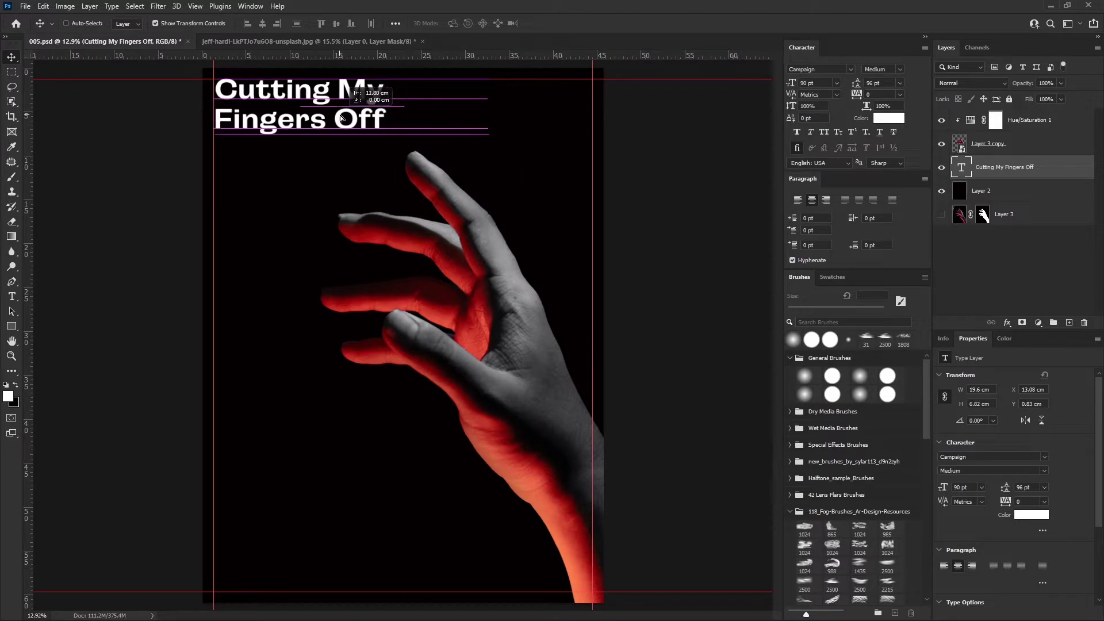
left_click(960, 268)
left_click(280, 506)
key("Escape")
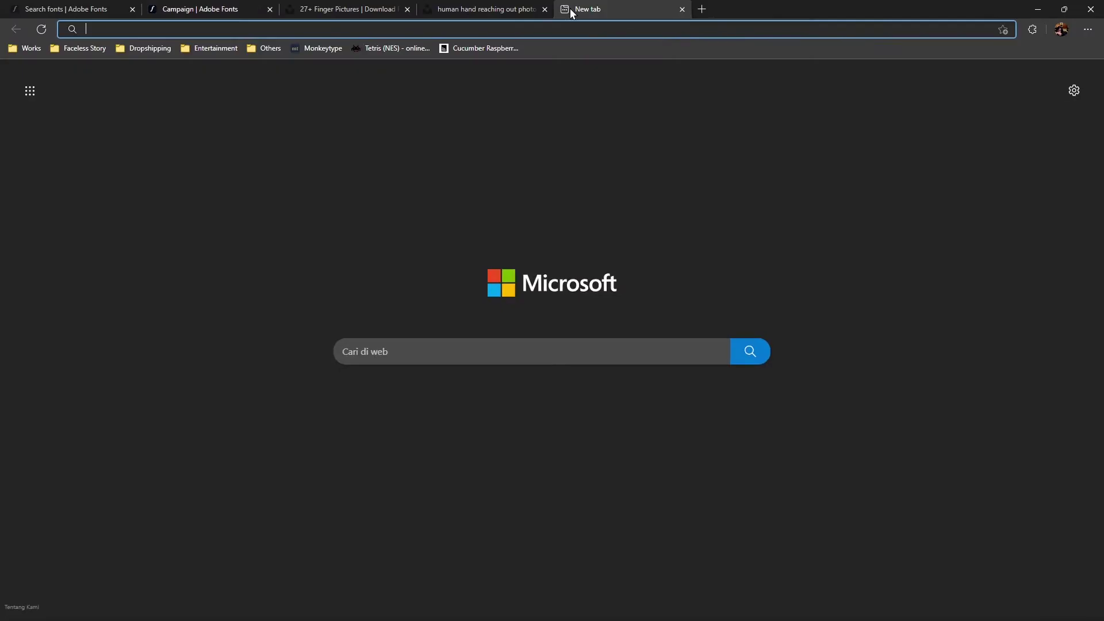
Search Google for 'turnover cutting my fingers off lyrics' and select a lyric line
type("turnover cutting my fingers off lyrics")
key("Return")
left_click_drag(233, 295, 103, 295)
key("alt+Tab")
Replace the placeholder text with the lyric lines at 24 pt
left_click(900, 69)
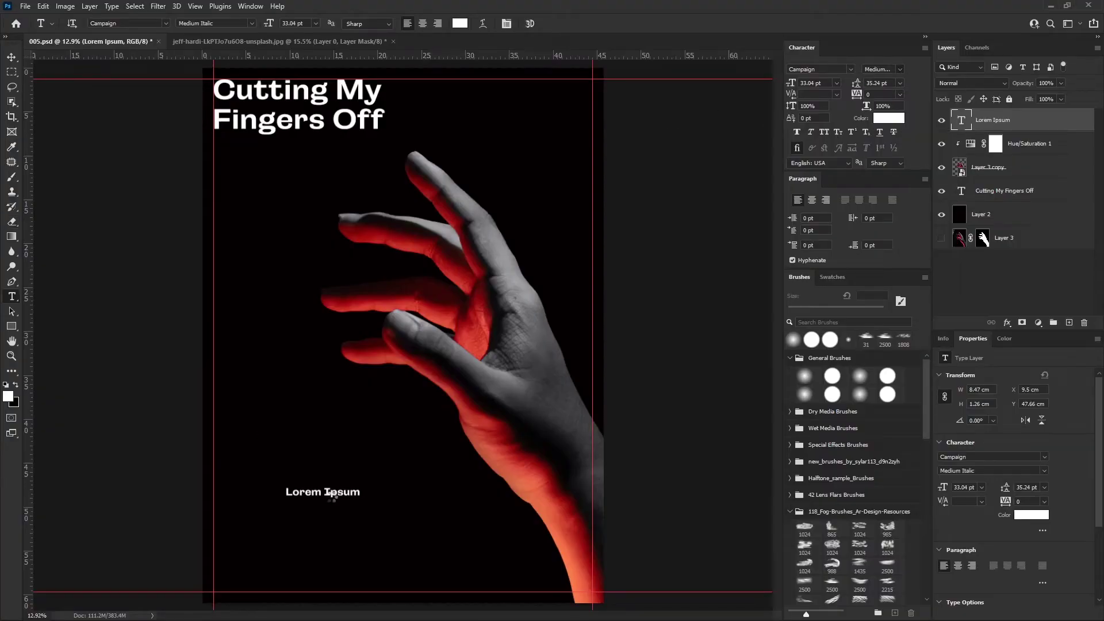
left_click(837, 83)
left_click(816, 182)
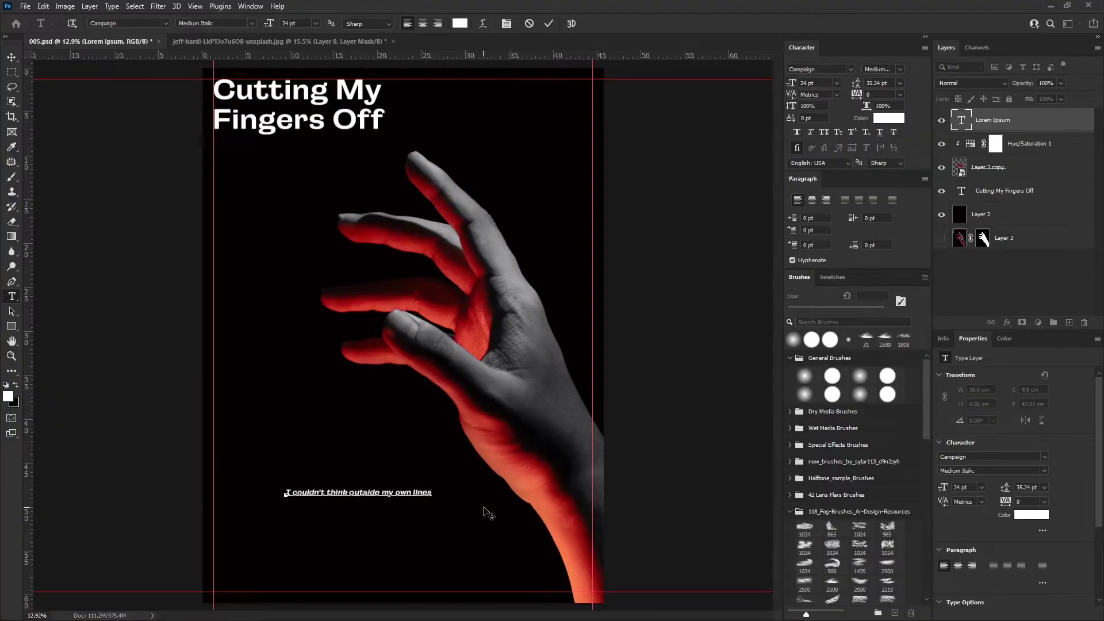
key("alt+Tab")
key("alt+Tab")
left_click(12, 58)
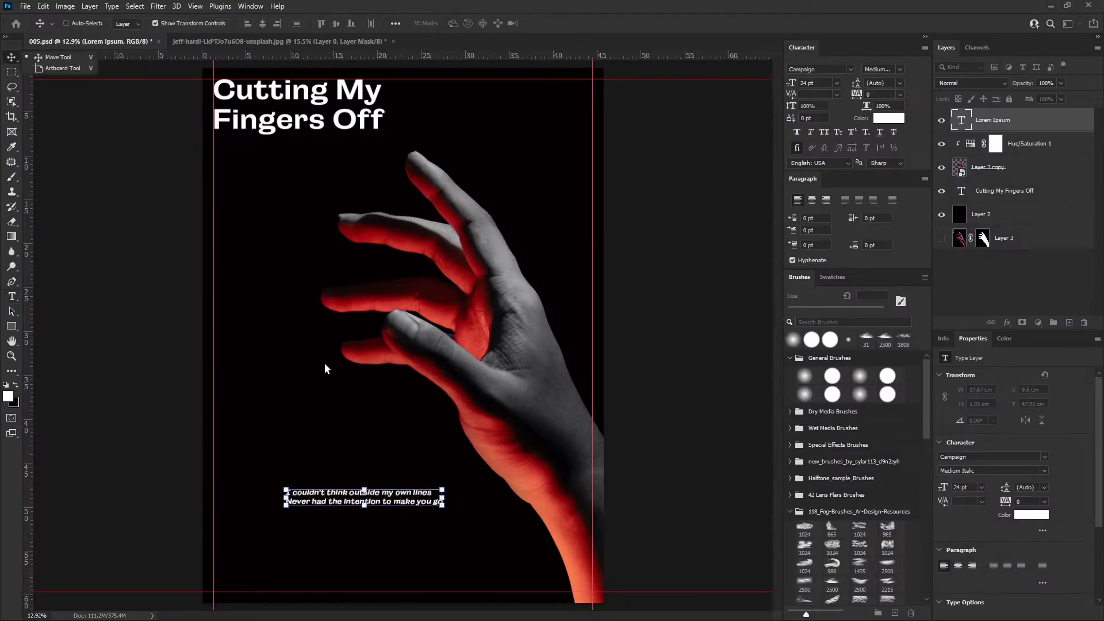
Move the lyrics to the poster's bottom-left and make them Light Italic
left_click_drag(316, 365, 273, 439)
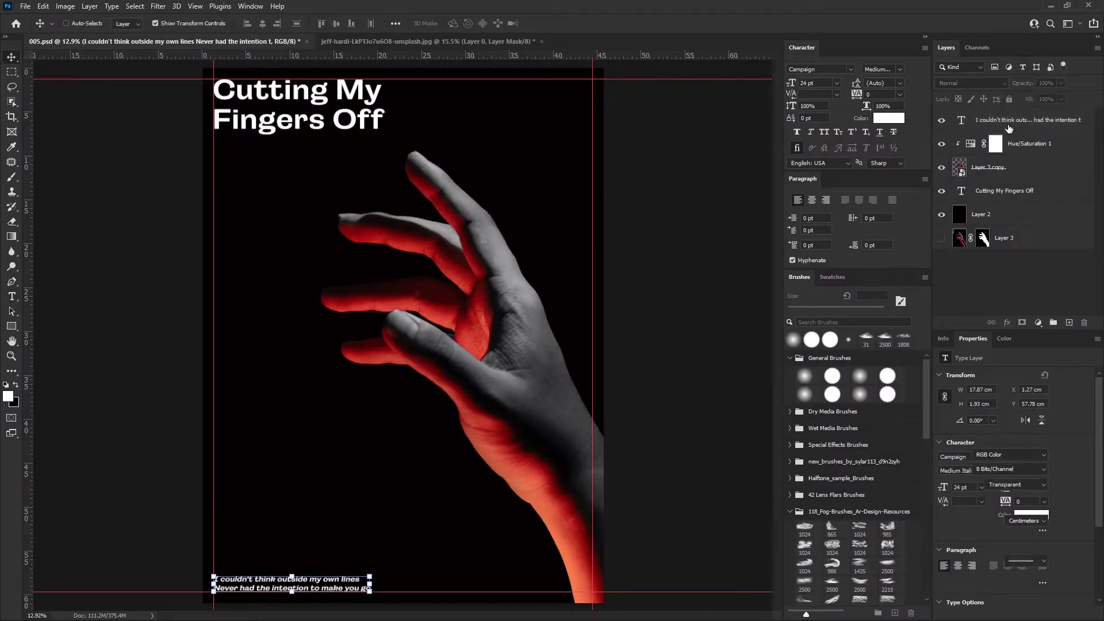
left_click(881, 69)
left_click(905, 108)
left_click(991, 282)
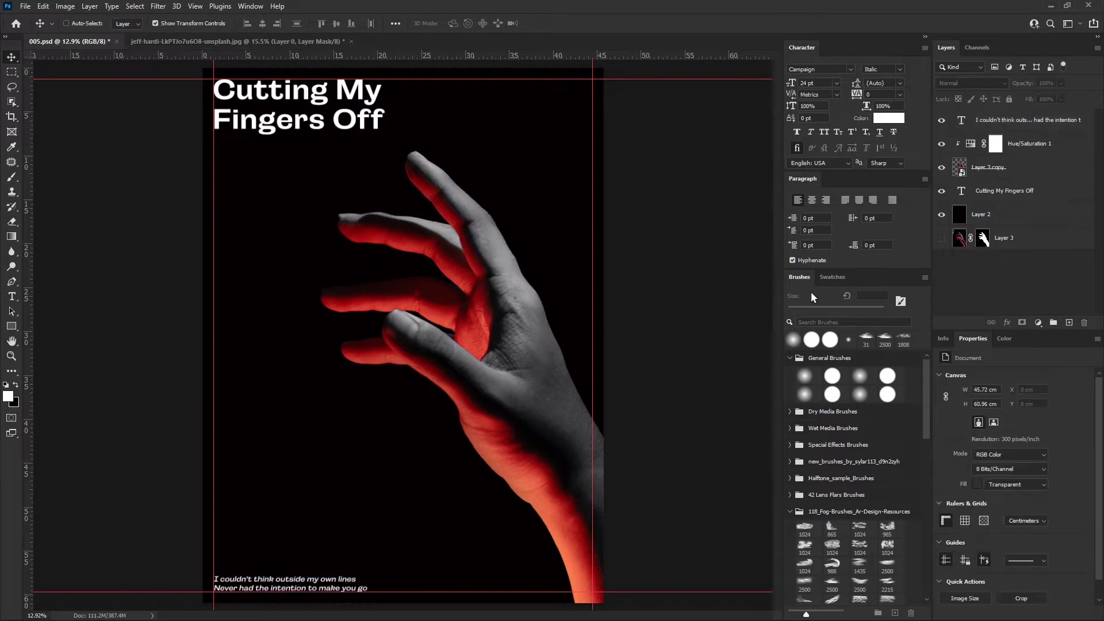
left_click(1005, 190)
Nudge the hand image slightly and group all the poster layers
left_click(943, 276)
left_click_drag(352, 274, 417, 215)
left_click(989, 168)
left_click(980, 214, "shift")
key("ctrl+g")
Stamp all visible layers into a new merged layer and open the Filter Gallery
key("ctrl+alt+e")
key("ctrl+z")
key("ctrl+shift+alt+e")
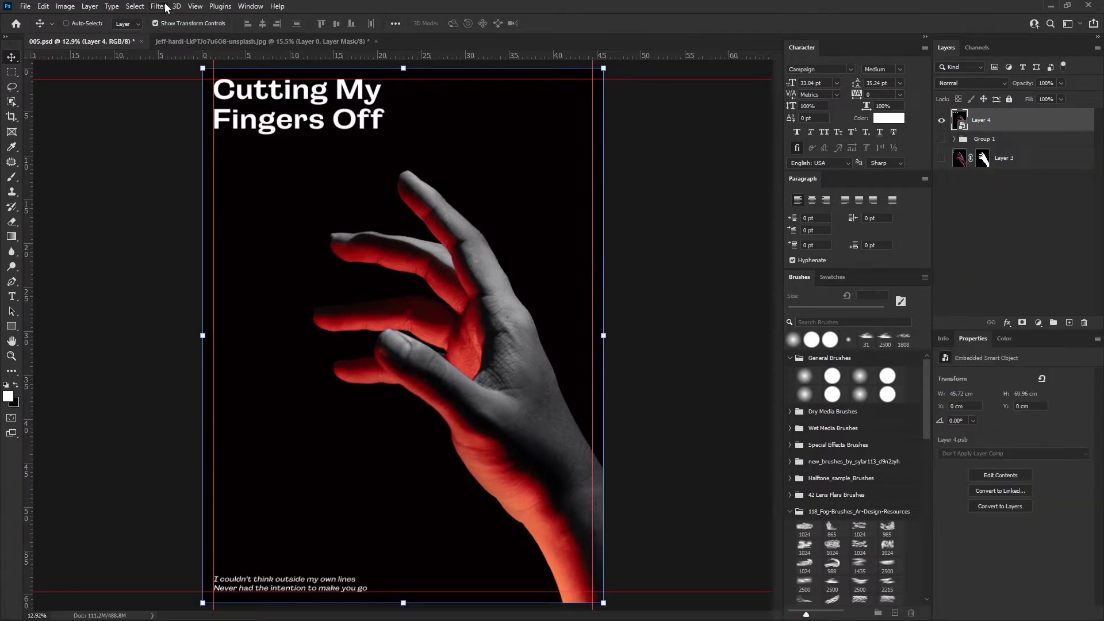
left_click(157, 7)
left_click(187, 71)
key("ctrl+0")
Set the Halftone Pattern dot size to 5 with Torn Edges hidden from the preview
left_click(954, 267)
scroll(431, 365, "up", 2)
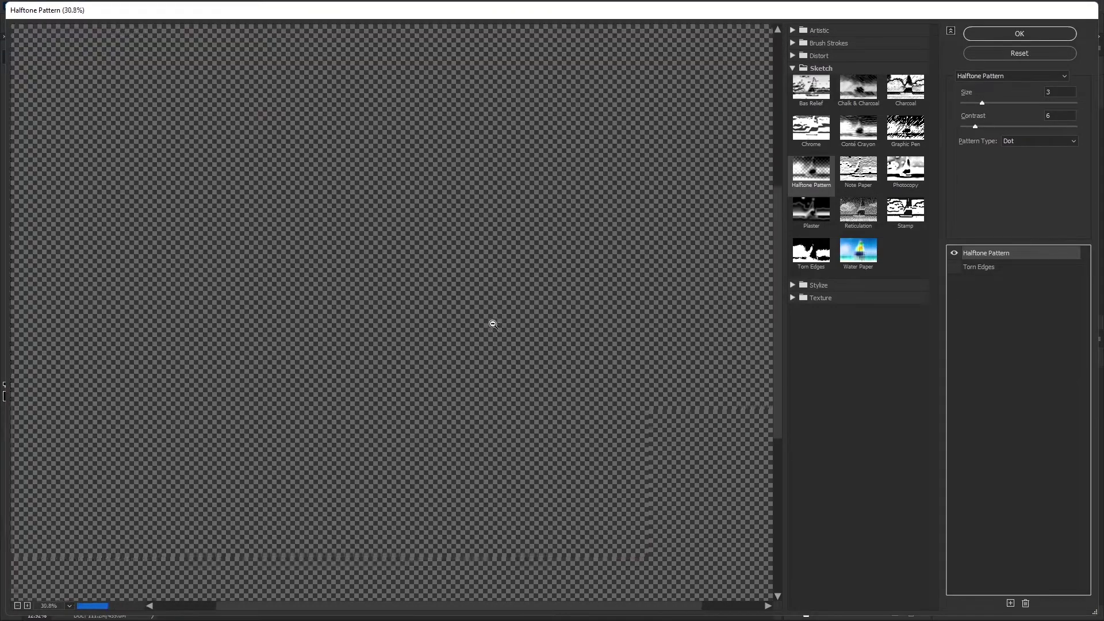
scroll(492, 323, "up", 1)
left_click(983, 103)
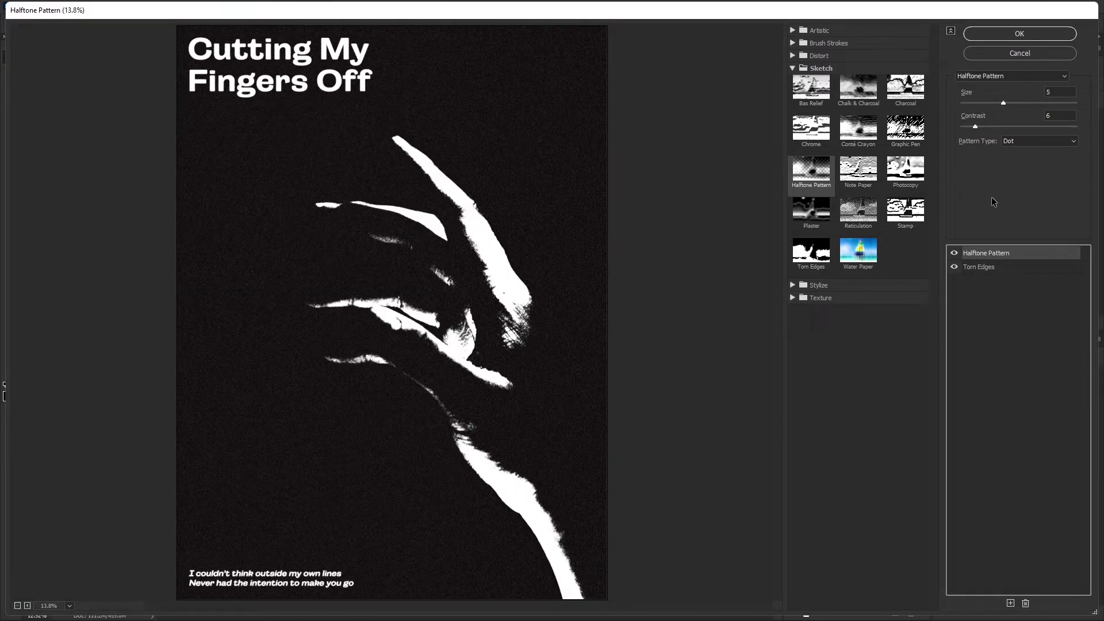
Set Torn Edges to Image Balance 12, Smoothness 5 and Contrast 3
left_click(978, 267)
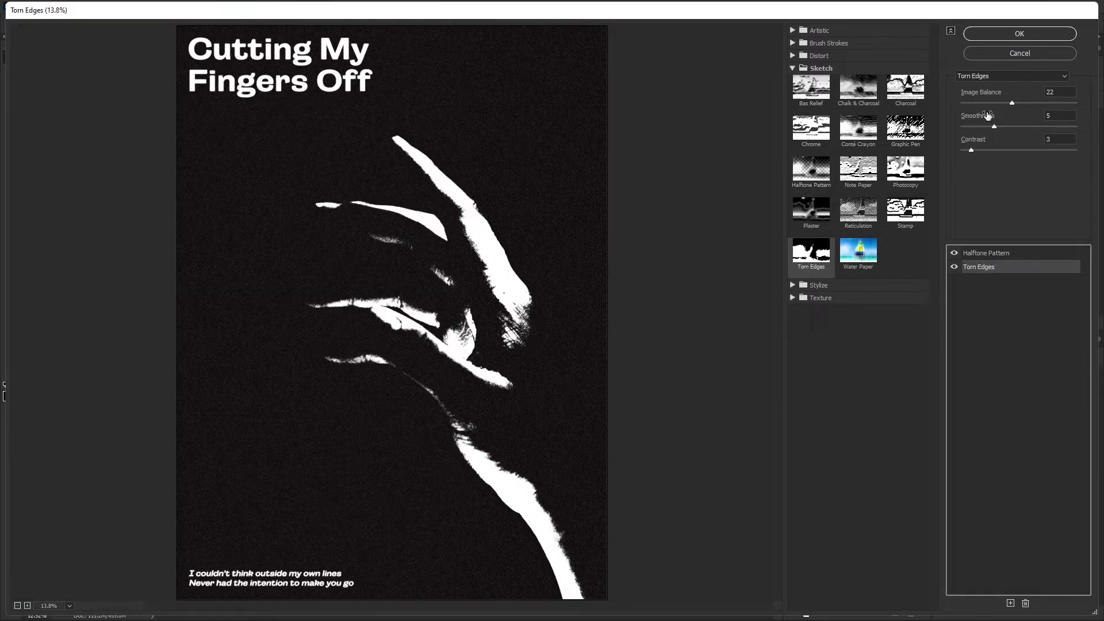
left_click(954, 253)
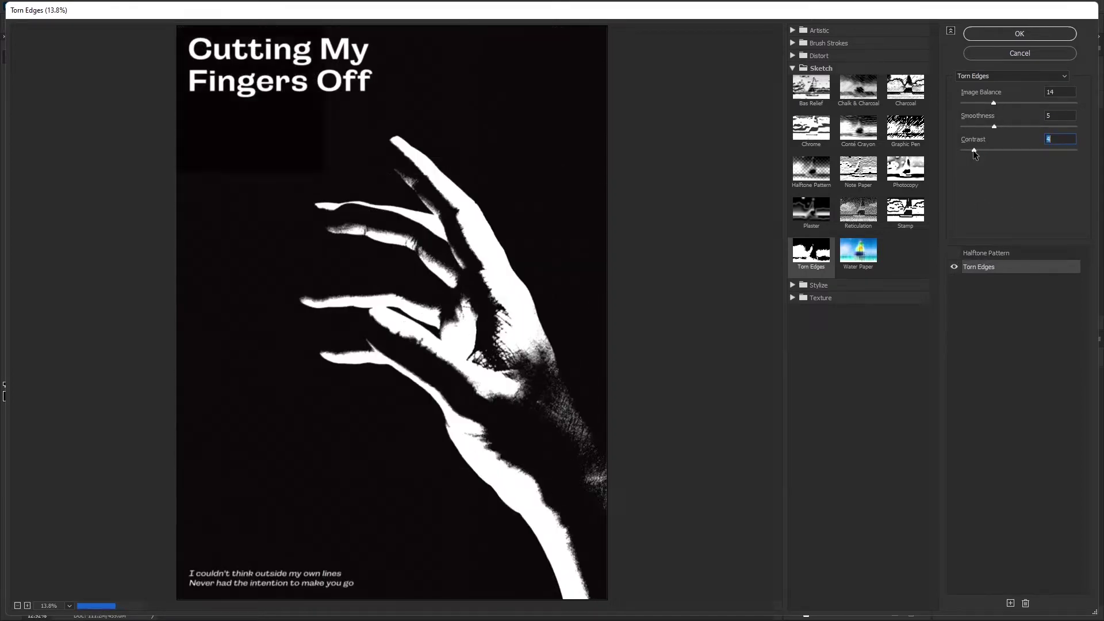
left_click_drag(993, 126, 971, 127)
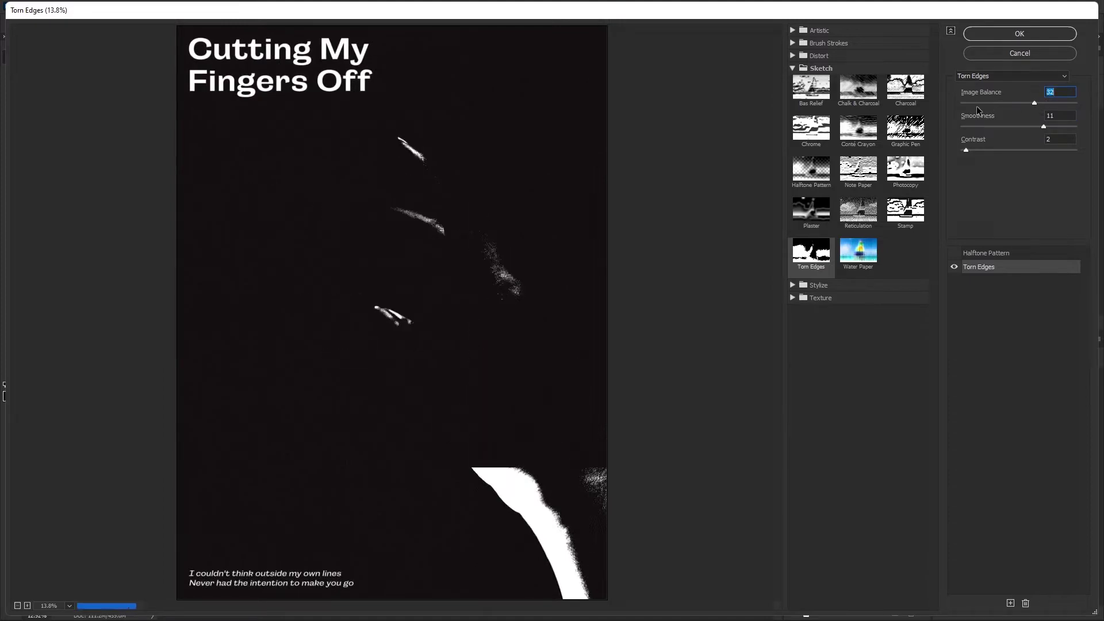
key("alt")
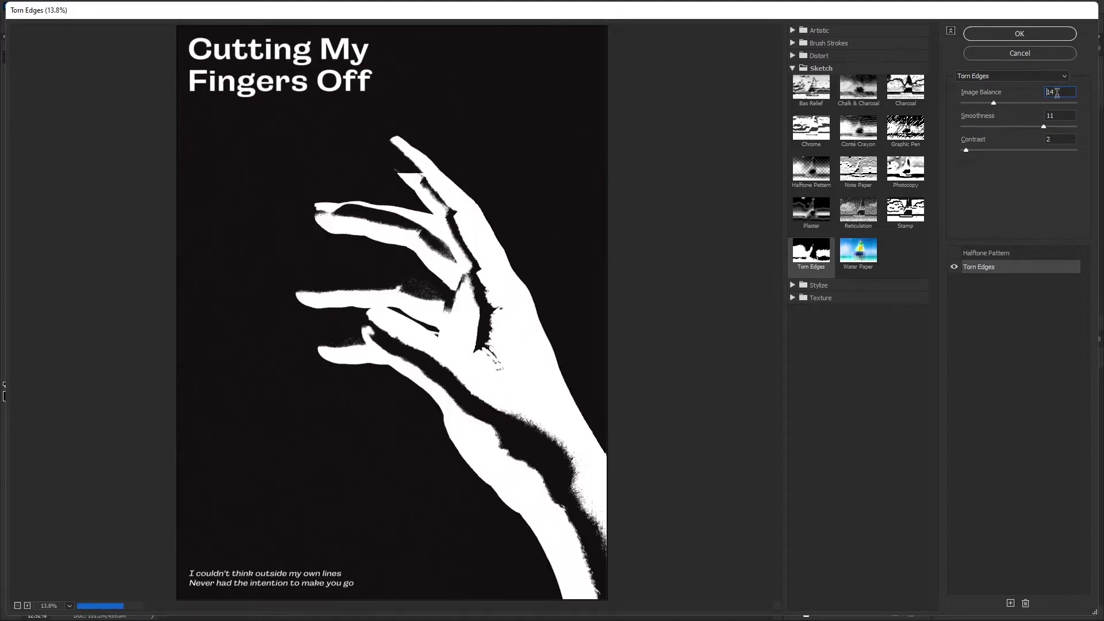
key("Down")
key("Down")
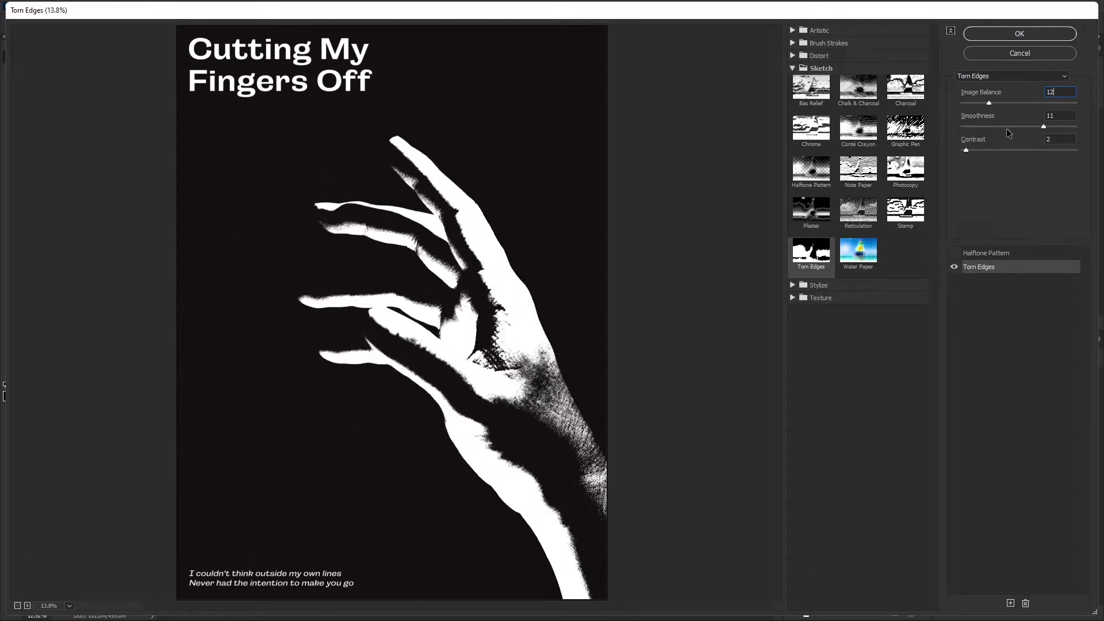
key("Up")
left_click_drag(966, 151, 978, 151)
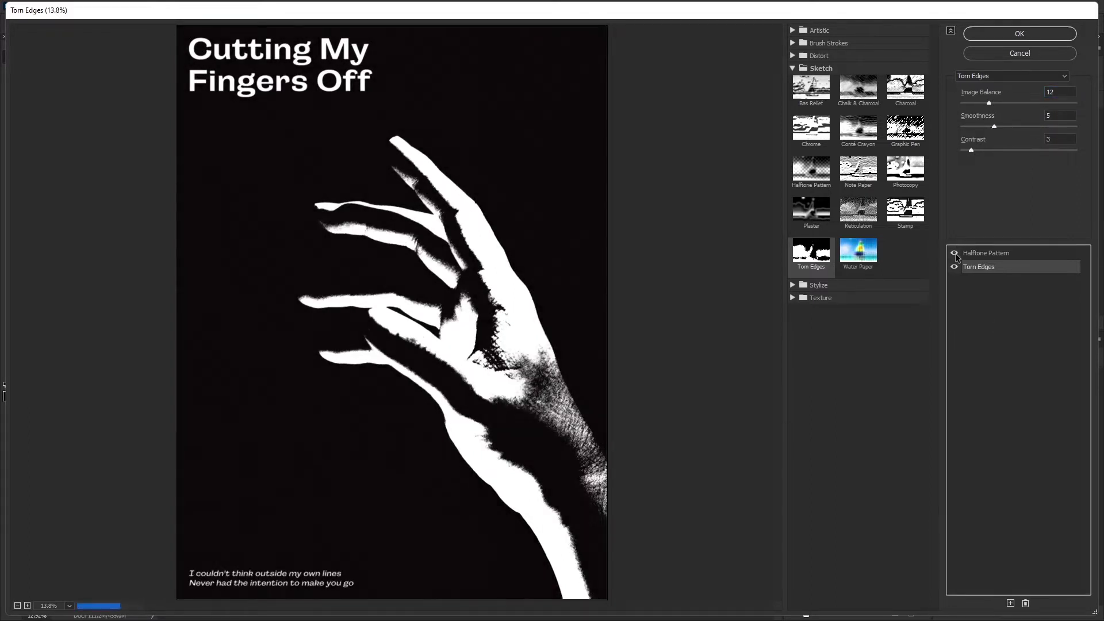
Zoom the preview in to check the halftone detail, then apply the filters
left_click(505, 239, "ctrl")
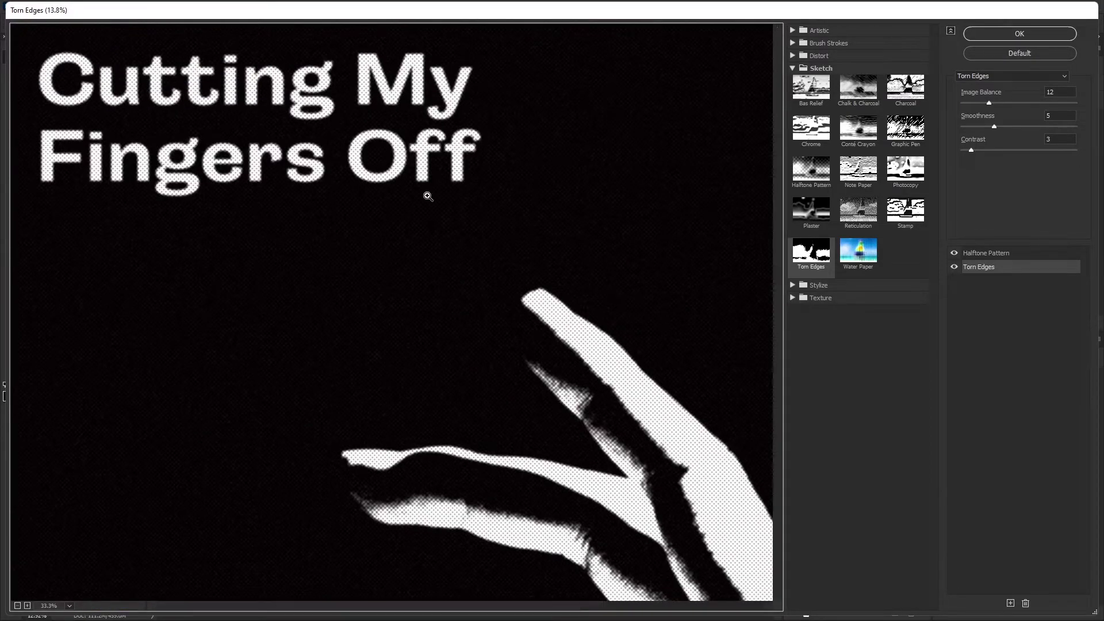
left_click(428, 196, "ctrl")
left_click_drag(500, 244, 481, 350)
left_click(1011, 35)
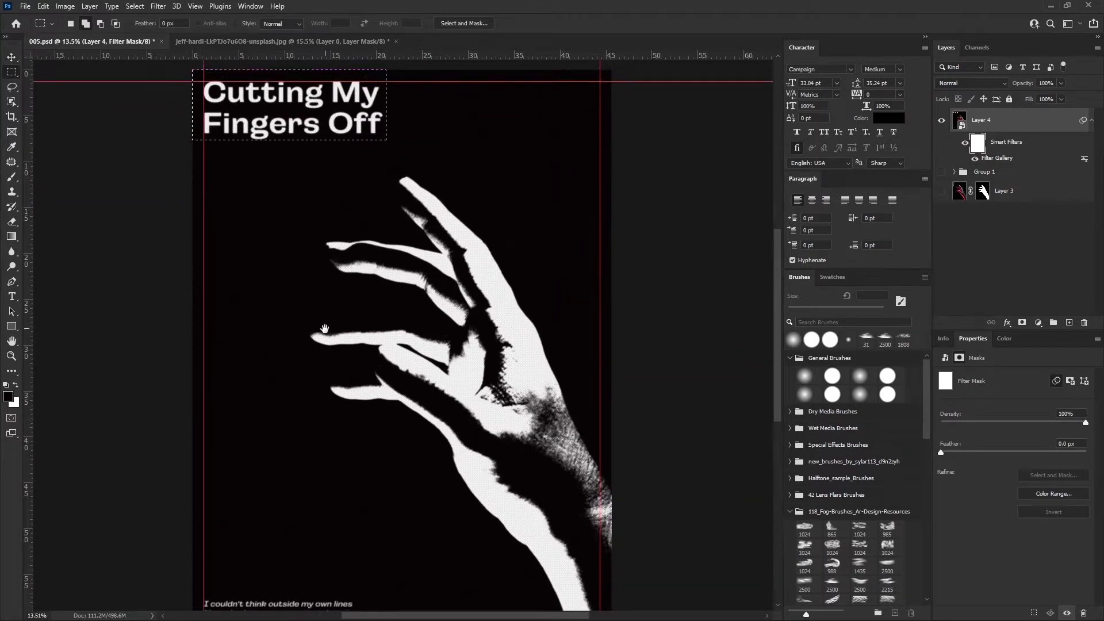
Mask the filter effect off the title and lyric text area
left_click_drag(194, 75, 353, 464)
scroll(419, 363, "up", 5)
key("ctrl+d")
scroll(476, 230, "down", 3)
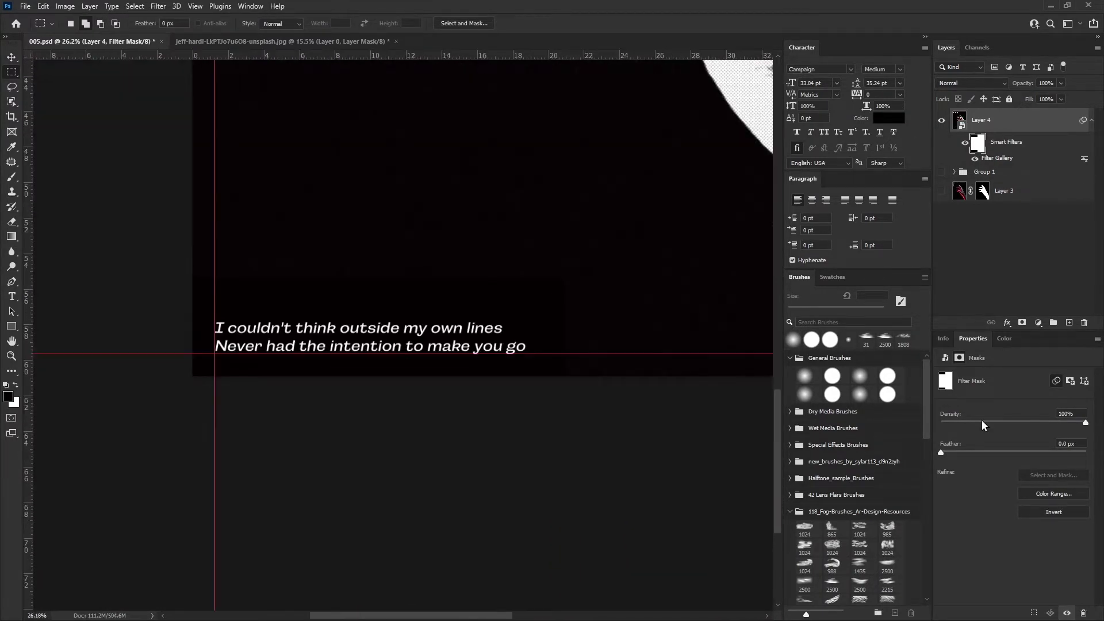
Lower the filter mask density, feather its edge, and group the filtered layer
key("v")
left_click_drag(1085, 422, 979, 422)
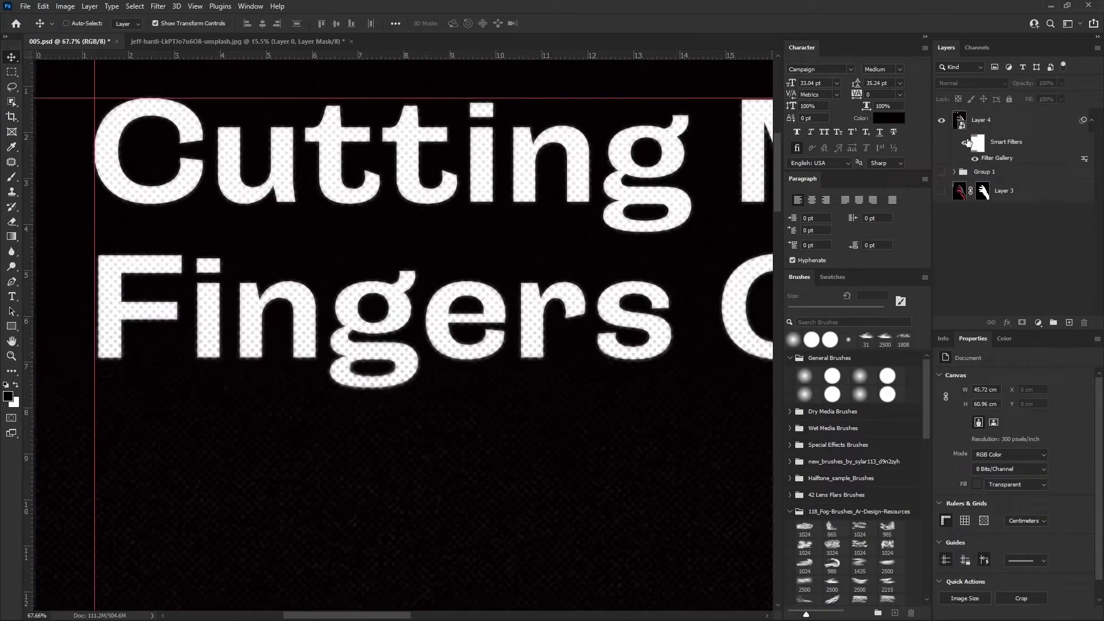
left_click_drag(1052, 453, 1049, 453)
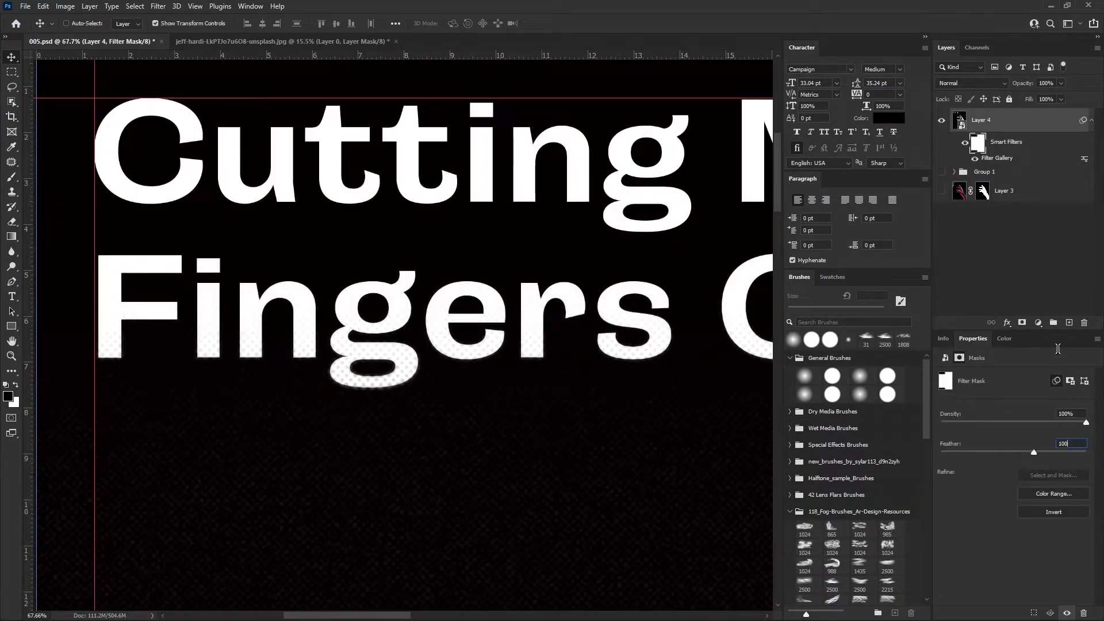
key("ctrl+0")
key("ctrl+g")
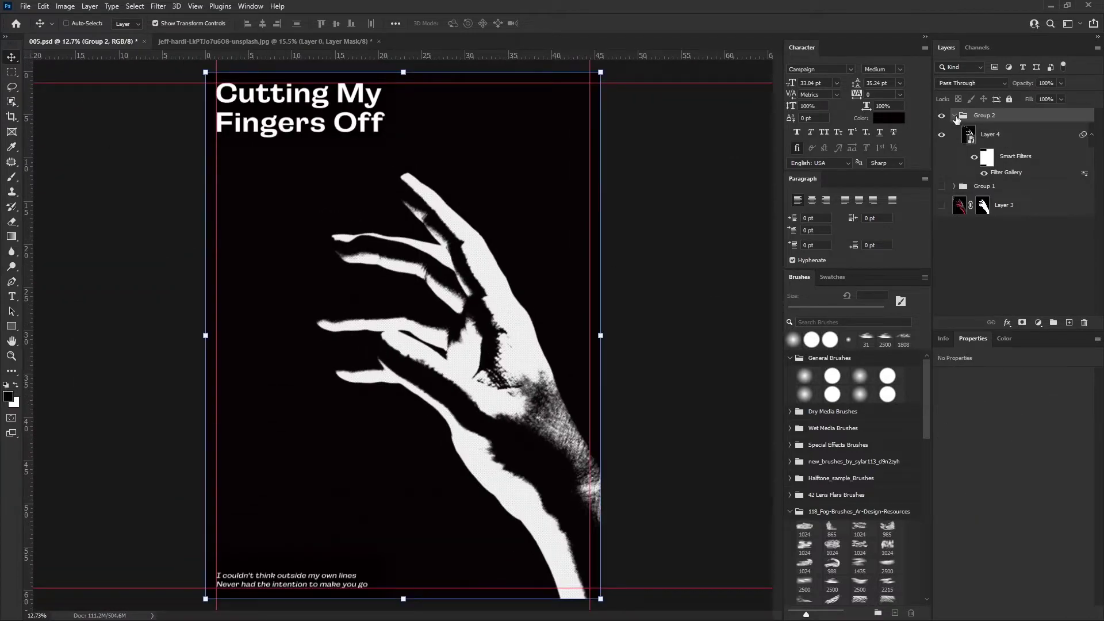
Stamp Group 2 into a merged layer and convert it to a smart object
right_click(988, 154)
key("Escape")
right_click(999, 118)
key("Escape")
key("ctrl+alt+e")
right_click(1000, 119)
left_click(1005, 222)
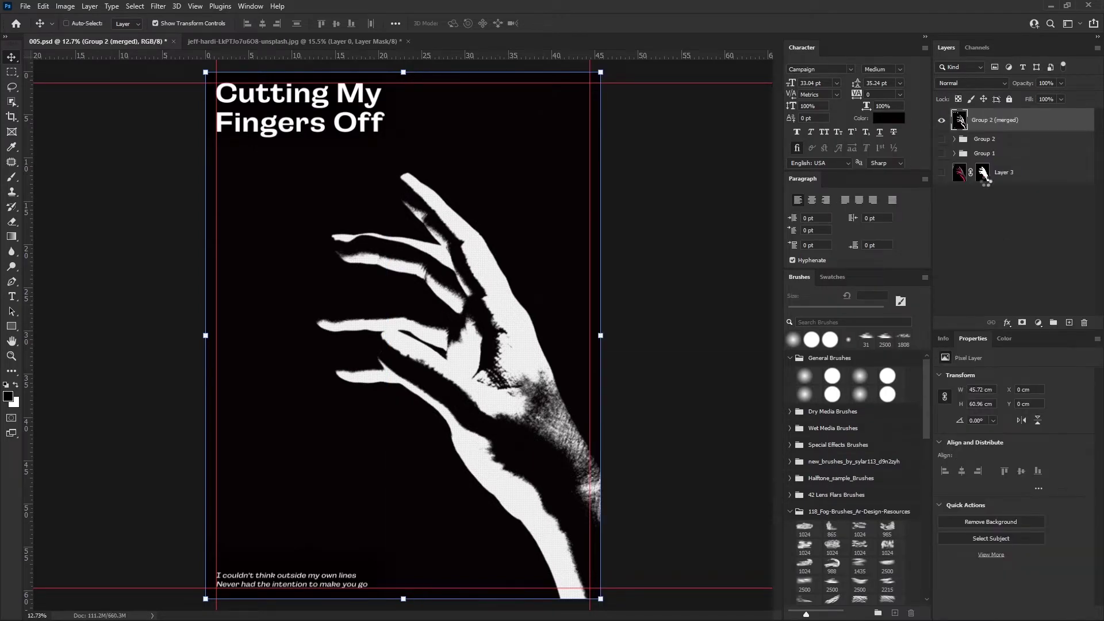
Apply a Threshold at level 29 to the merged layer
left_click(65, 5)
mouse_move(84, 36)
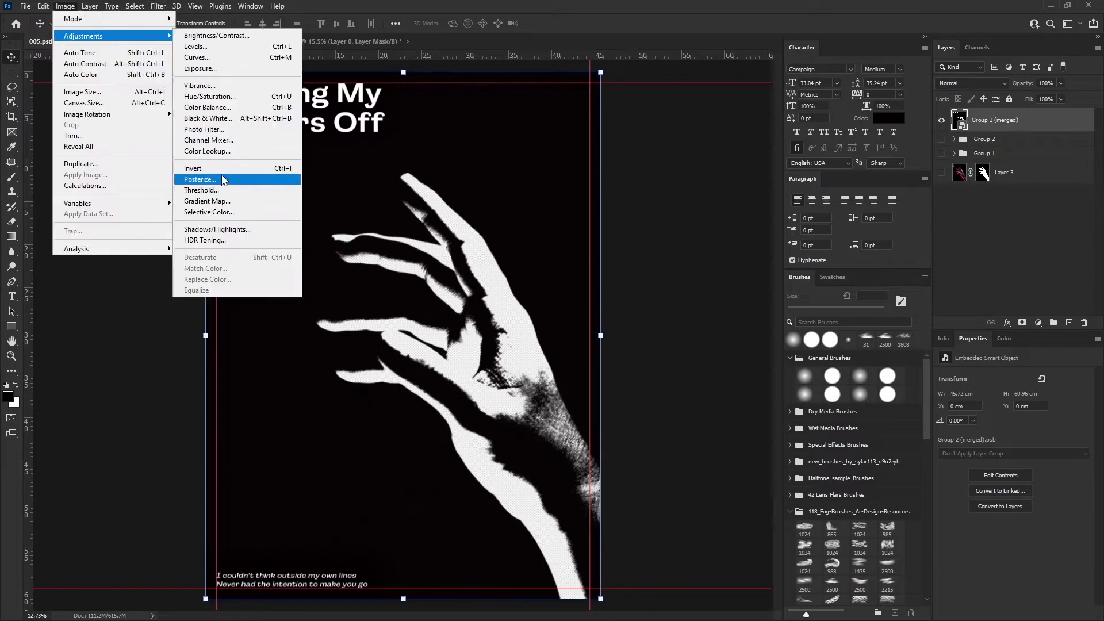
left_click(221, 180)
left_click_drag(728, 163, 757, 163)
left_click_drag(721, 256, 662, 257)
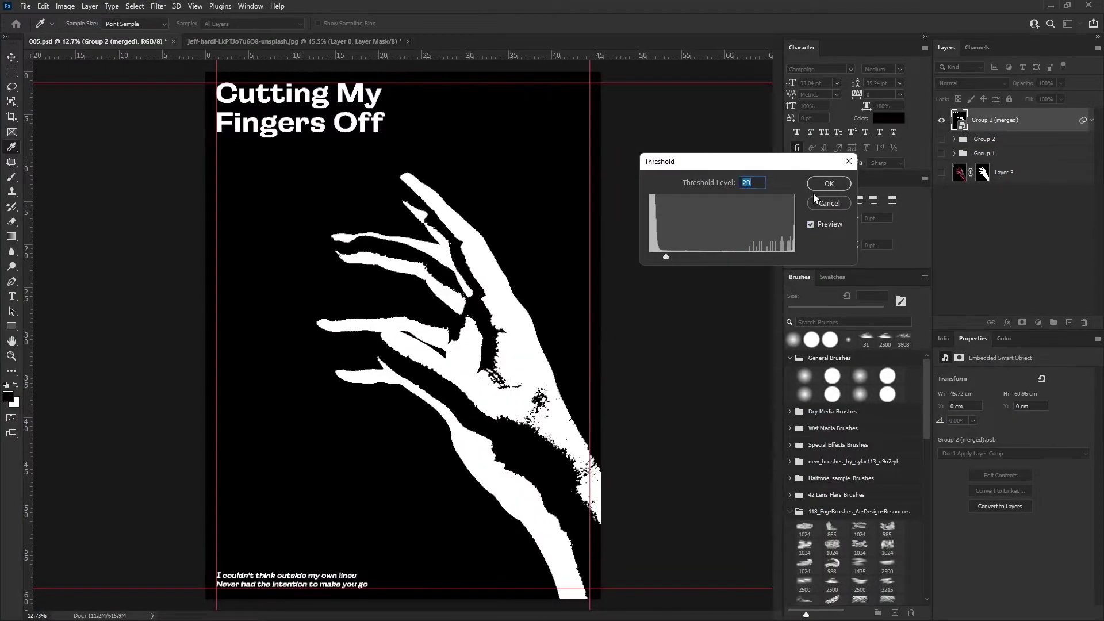
key("Return")
key("v")
Duplicate the thresholded layer, rasterize the copy and invert it
key("ctrl+j")
right_click(992, 122)
left_click(914, 316)
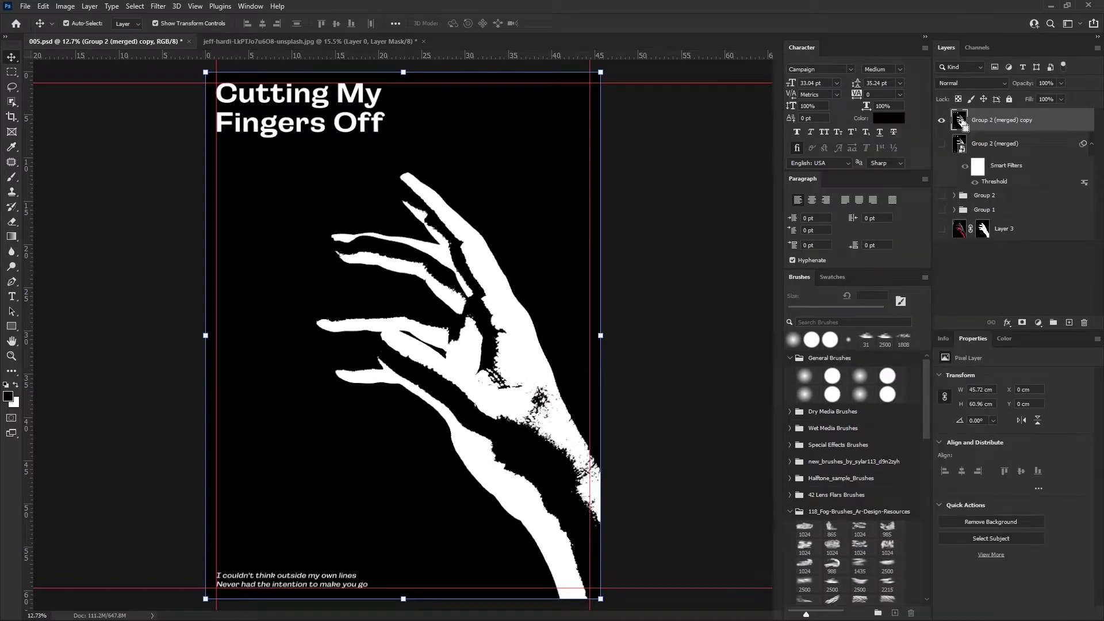
key("ctrl+i")
left_click(135, 6)
Select the hand area with Color Range, previewing the selection before confirming it
left_click(151, 118)
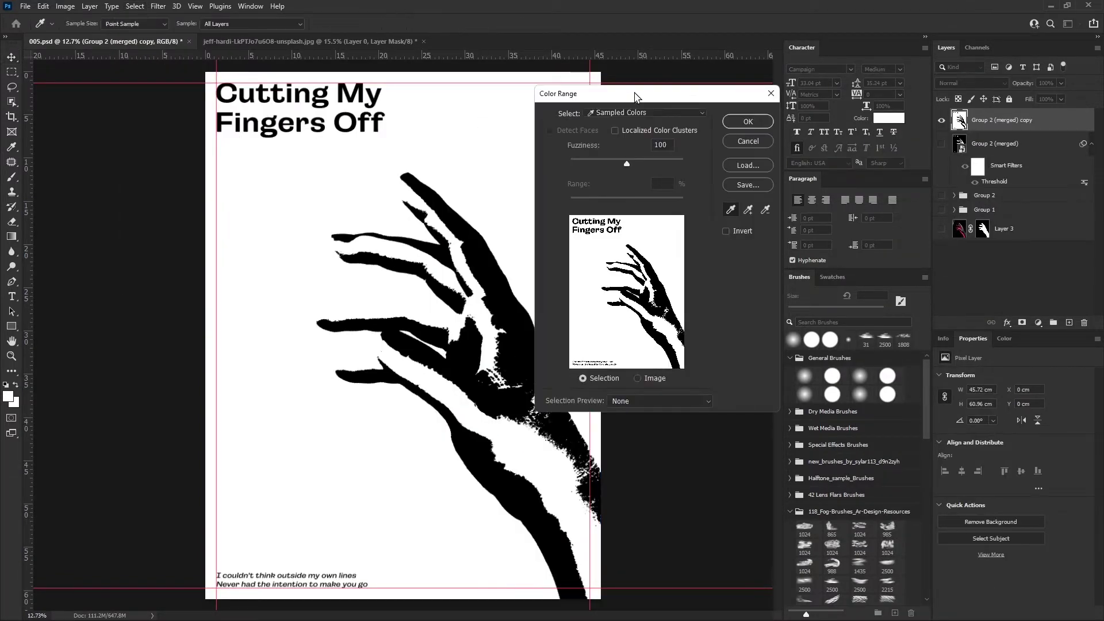
left_click_drag(635, 98, 748, 98)
left_click(775, 407)
left_click(748, 469)
left_click(775, 407)
left_click(748, 420)
left_click(774, 406)
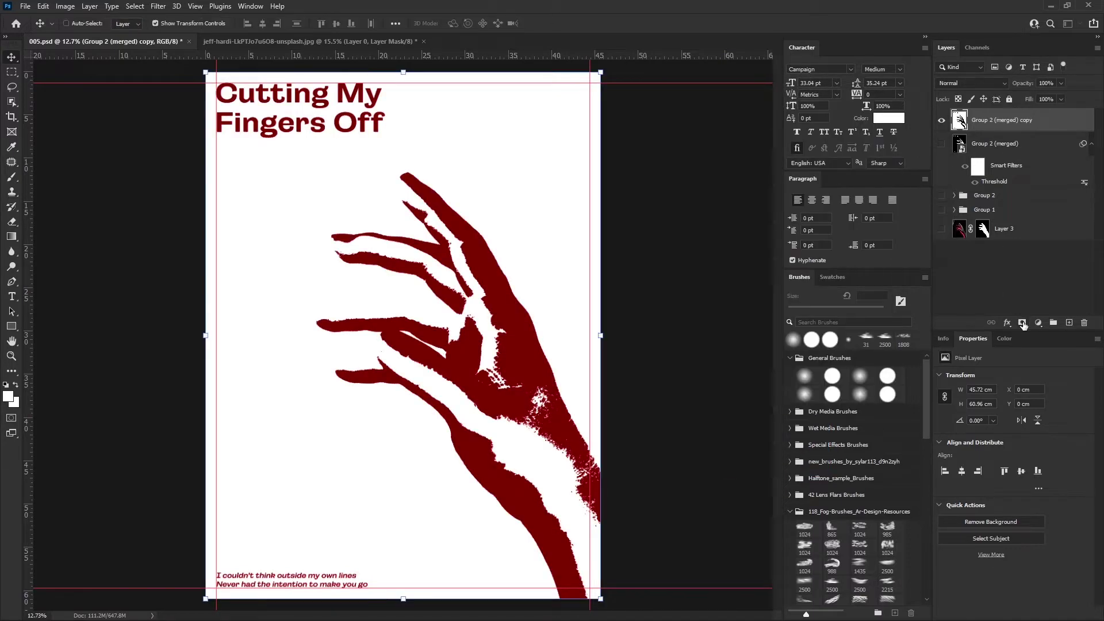
left_click(1023, 324)
Give the copy layer an inverted mask and show the thresholded layer beneath it
key("ctrl+i")
left_click(19, 75)
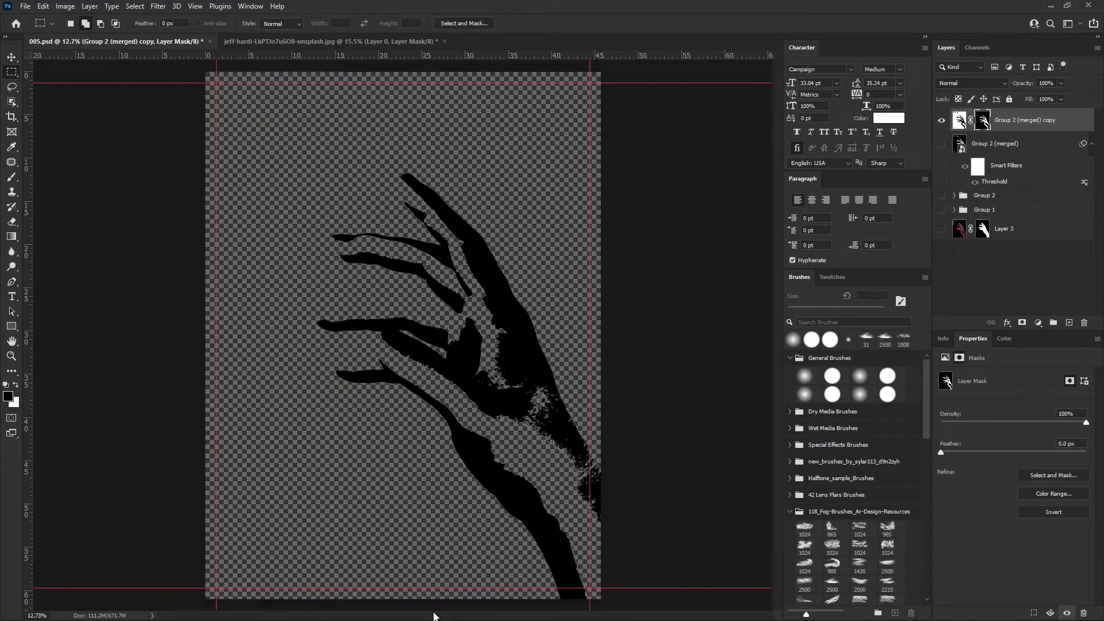
key("v")
left_click(941, 143)
left_click(960, 121)
left_click(941, 121)
Fit the poster in view and toggle the masked copy to compare it with the thresholded layer
scroll(454, 225, "up", 5)
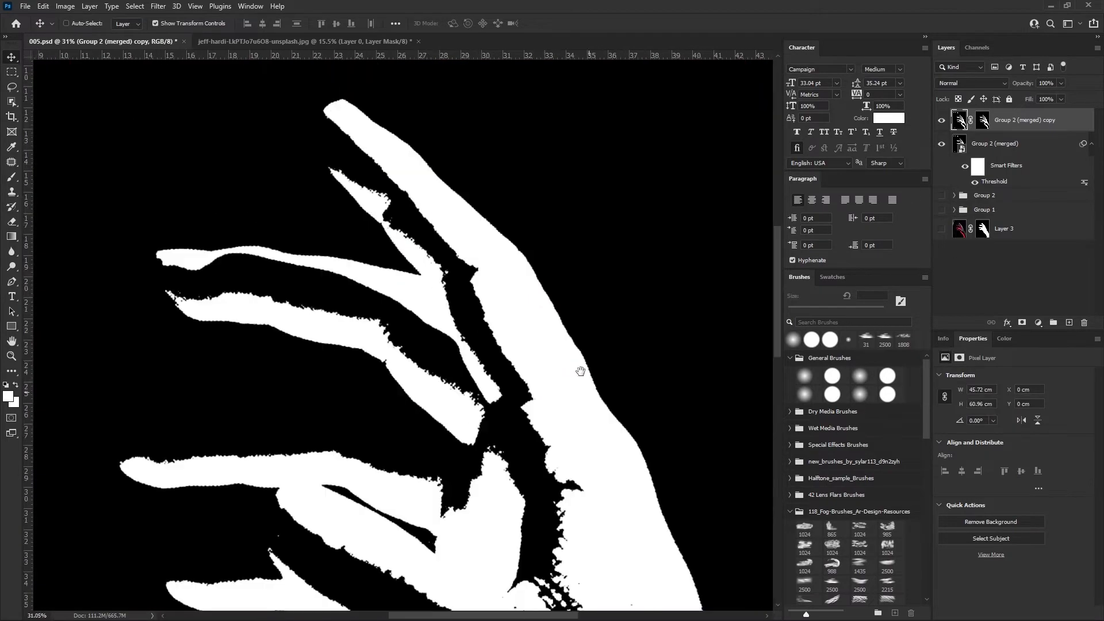
key("ctrl+0")
left_click(941, 120)
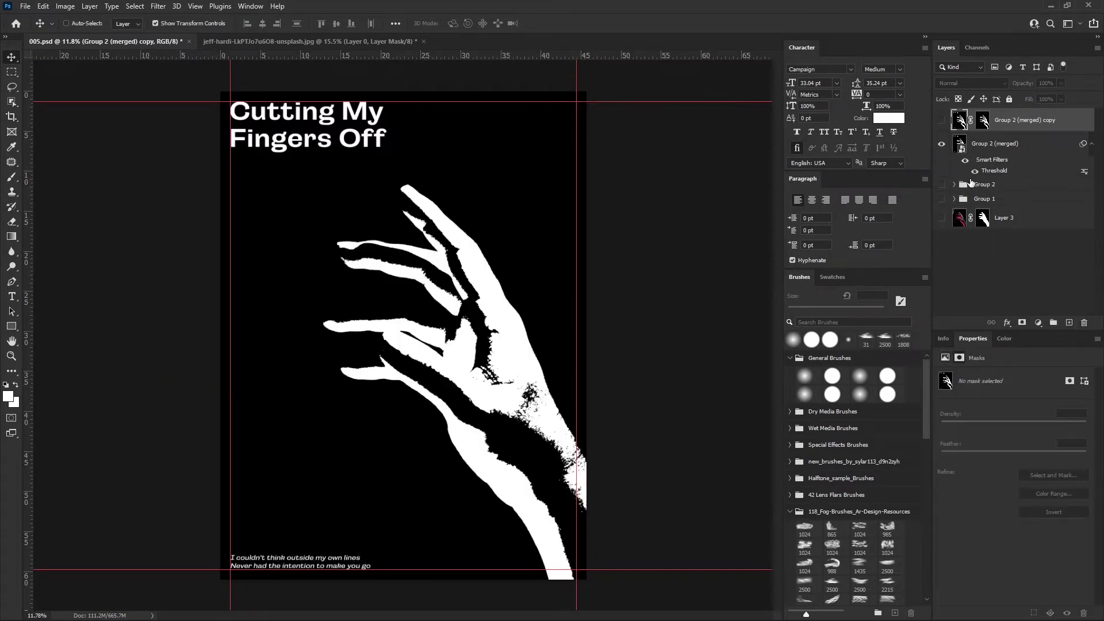
left_click(994, 143)
left_click(942, 120)
left_click(994, 120)
scroll(616, 399, "up", 5)
left_click(972, 82)
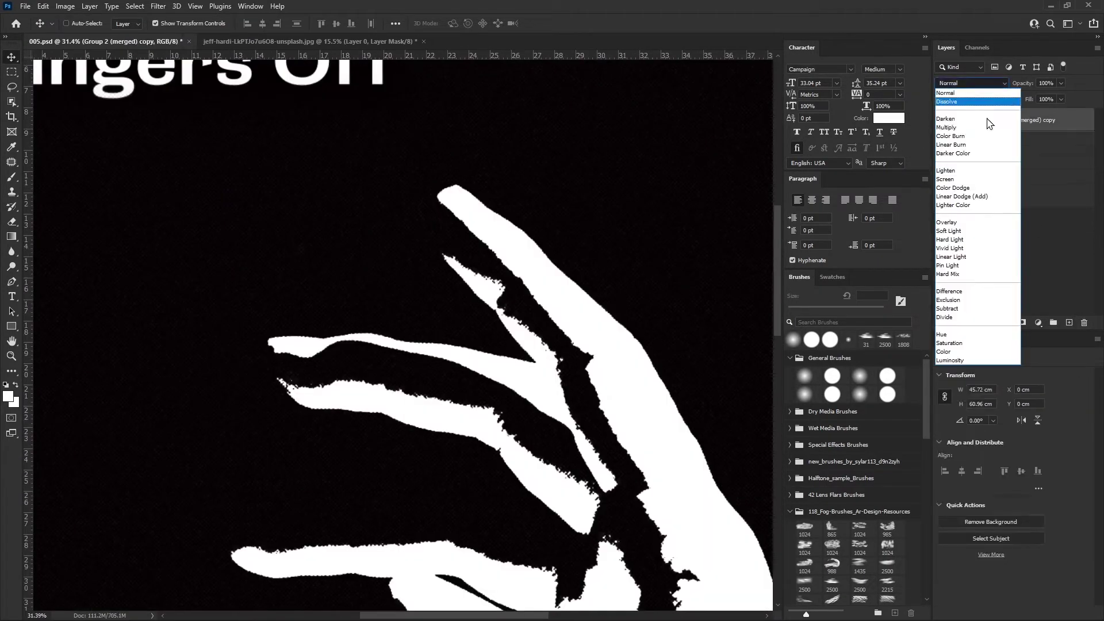
Rasterize the hand copy layer and apply a Gaussian Blur of radius 5
left_click(971, 93)
right_click(1004, 121)
left_click(1005, 153)
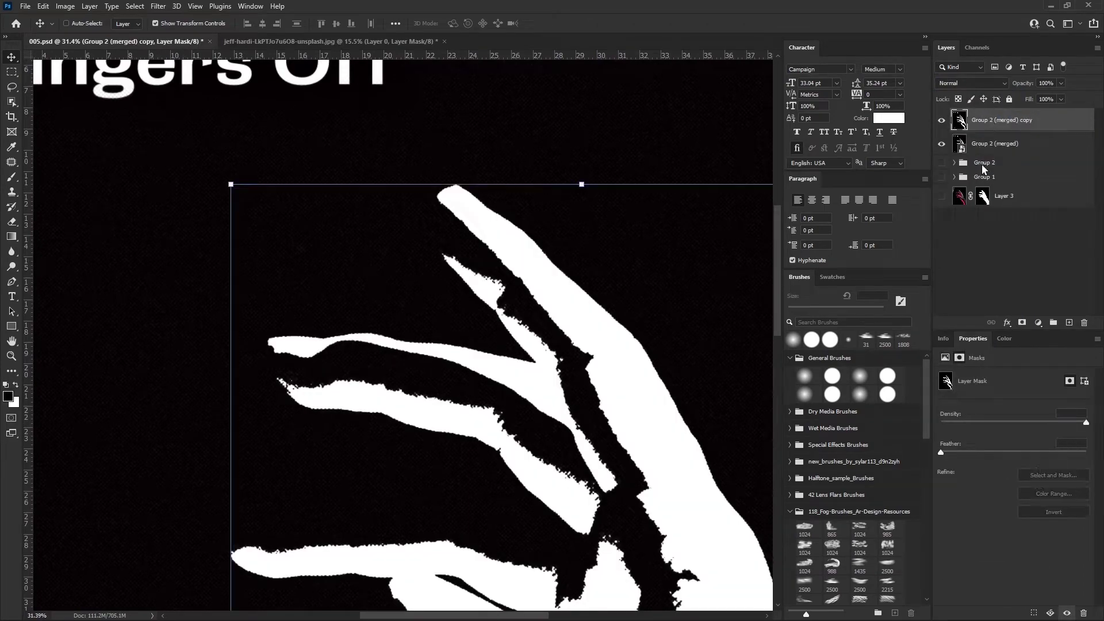
left_click(158, 5)
left_click(328, 196)
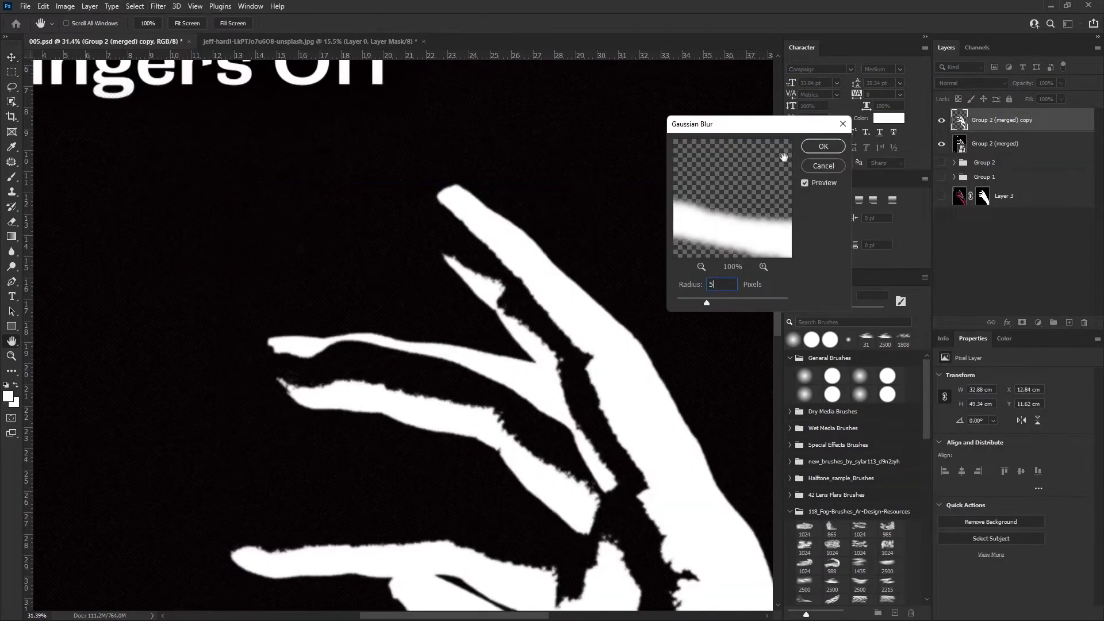
left_click(813, 147)
Group the hand copies and stamp them into a Group 3 (merged) layer
key("ctrl+0")
key("ctrl+g")
key("ctrl+alt+e")
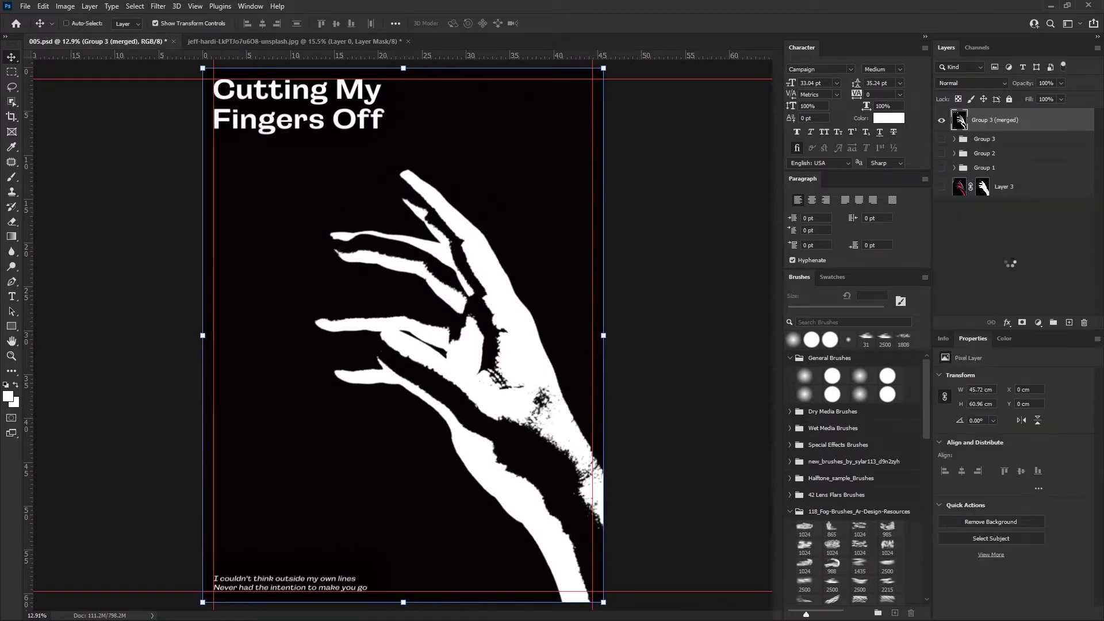
Apply a Crystallize filter with cell size 5 to the merged hand layer
left_click(158, 6)
left_click(322, 213)
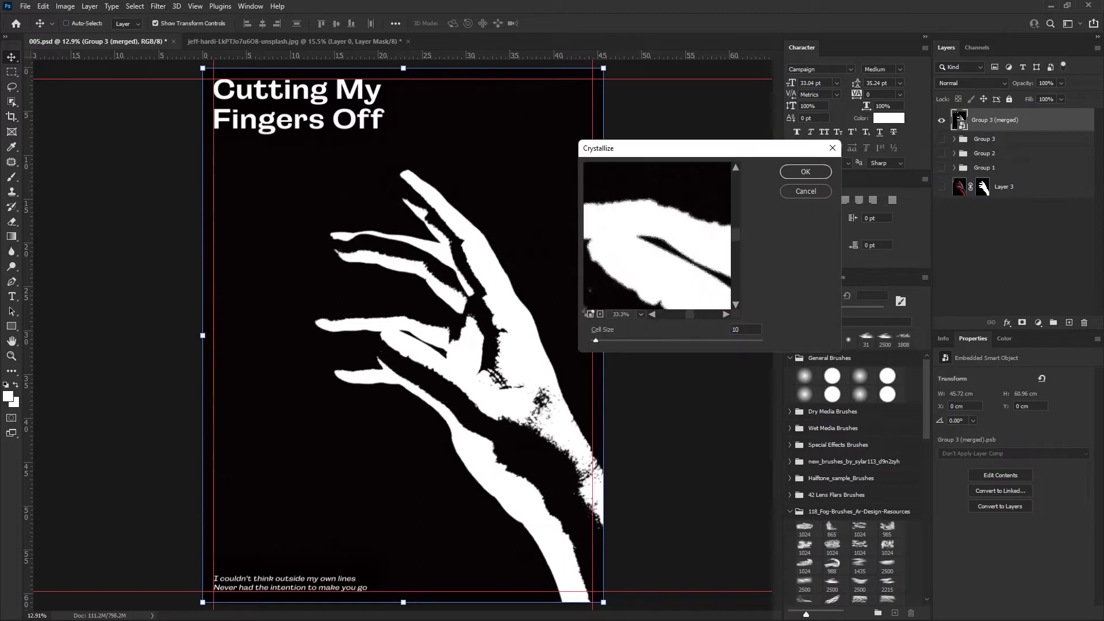
left_click(590, 314)
left_click(589, 314)
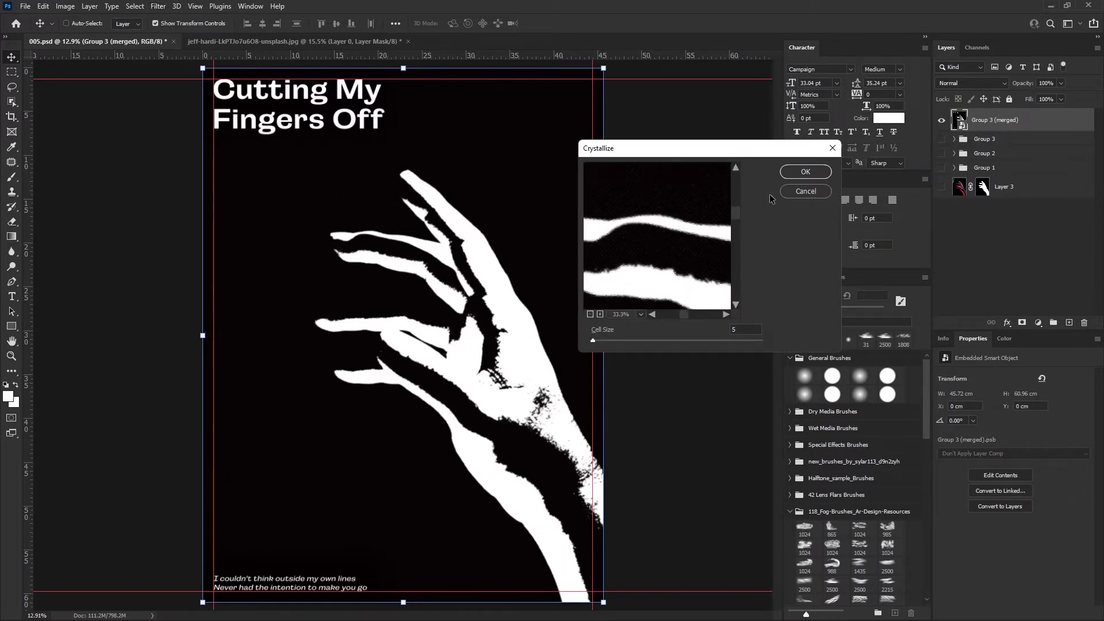
left_click(805, 171)
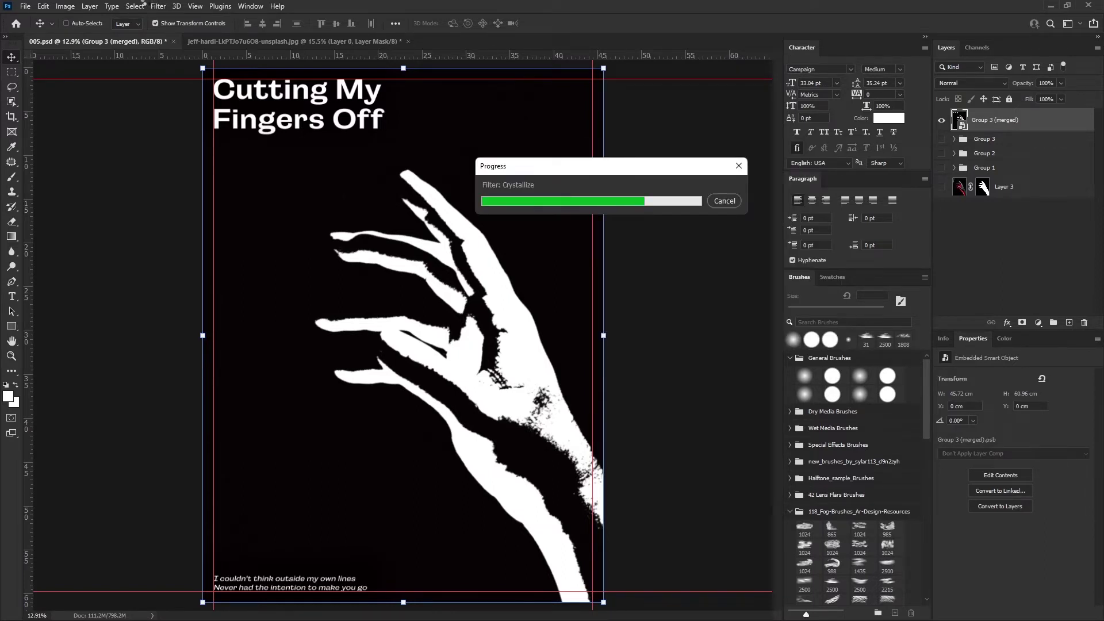
Add a Gaussian Blur smart filter on top of the Crystallize effect
left_click(158, 6)
mouse_move(164, 153)
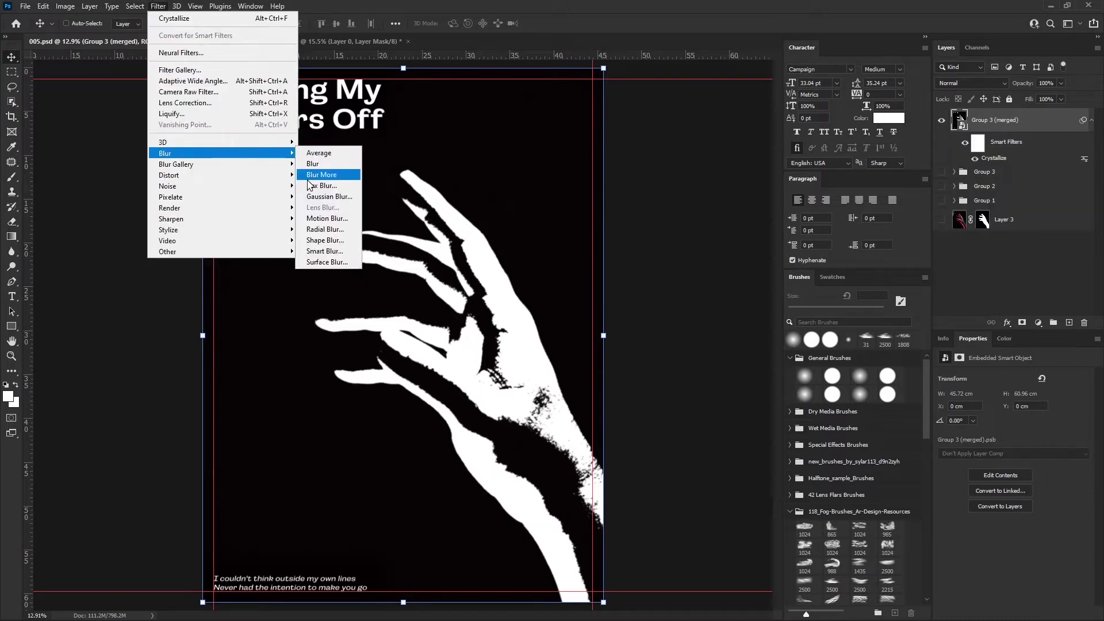
left_click(331, 200)
left_click(820, 147)
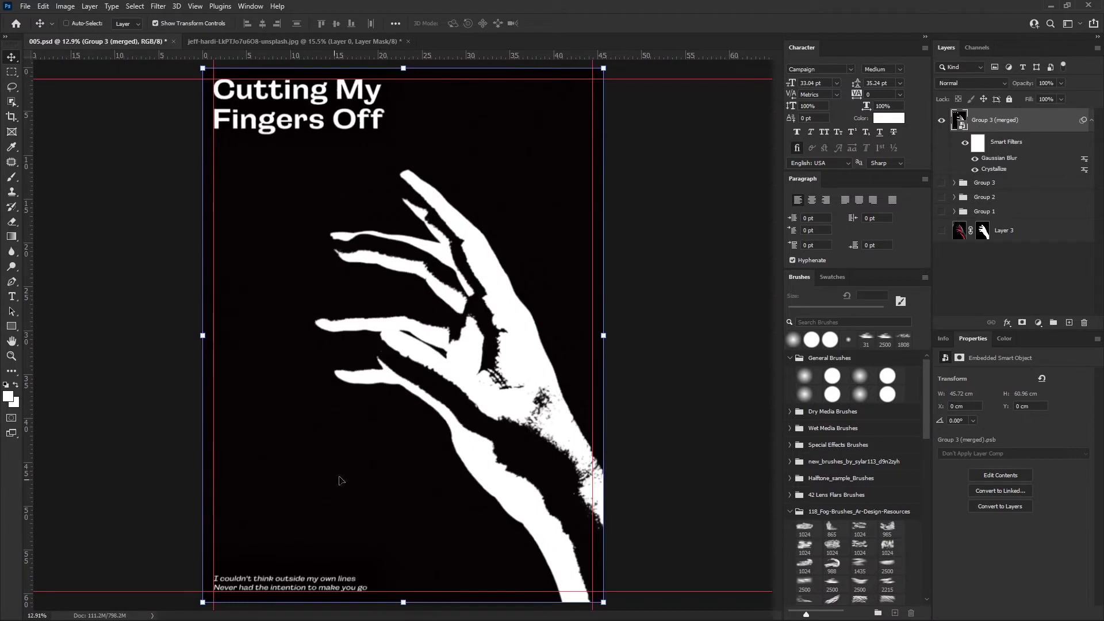
Add a Gradient Map adjustment and try Aura-Gradients presets with the colours reversed
left_click(1038, 322)
left_click(1045, 426)
left_click(1038, 322)
left_click(1029, 565)
left_click(977, 380)
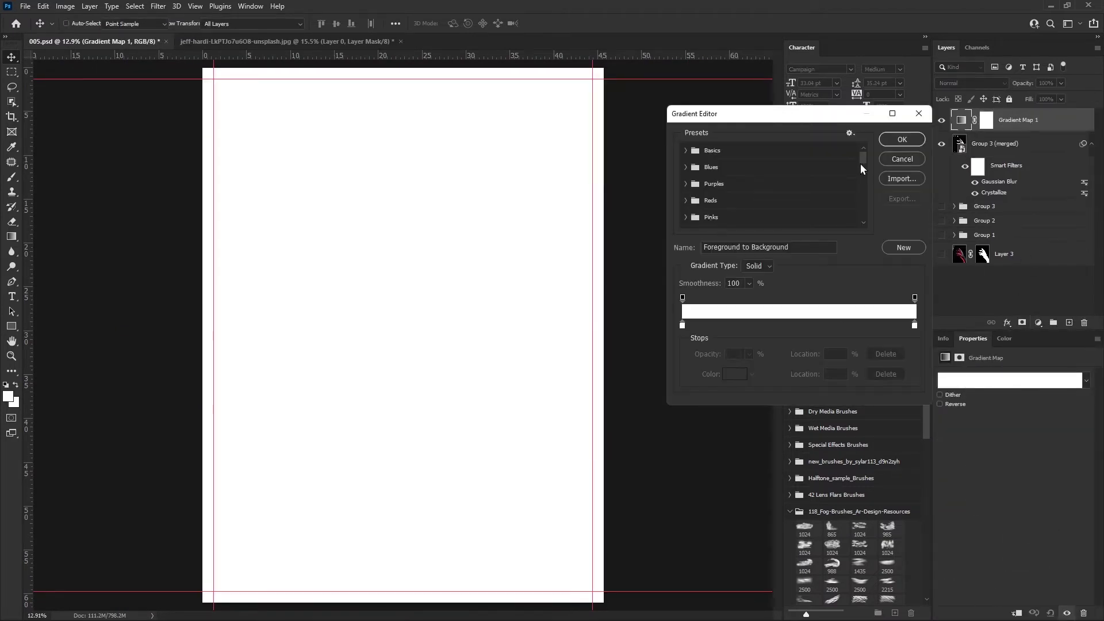
left_click(700, 199)
key("Right")
key("Right")
key("Right")
key("Right")
key("Right")
key("Right")
key("Right")
key("Right")
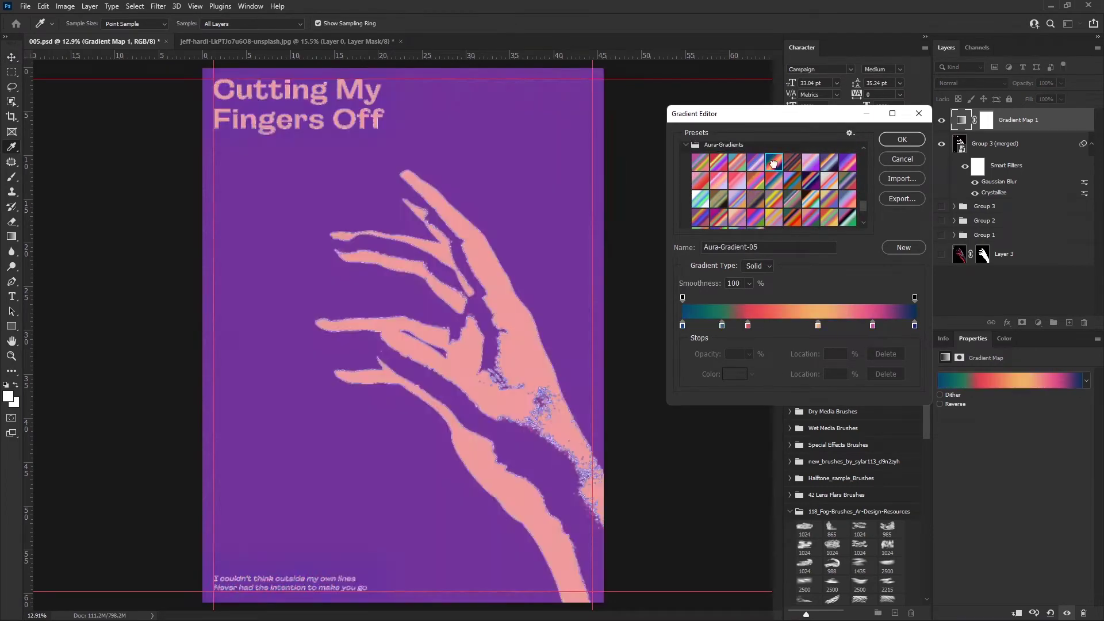
key("Right")
key("Return")
left_click(939, 404)
Add a new empty layer and delete a stray brush stroke, returning to the Move tool
key("b")
key("ctrl+shift+alt+n")
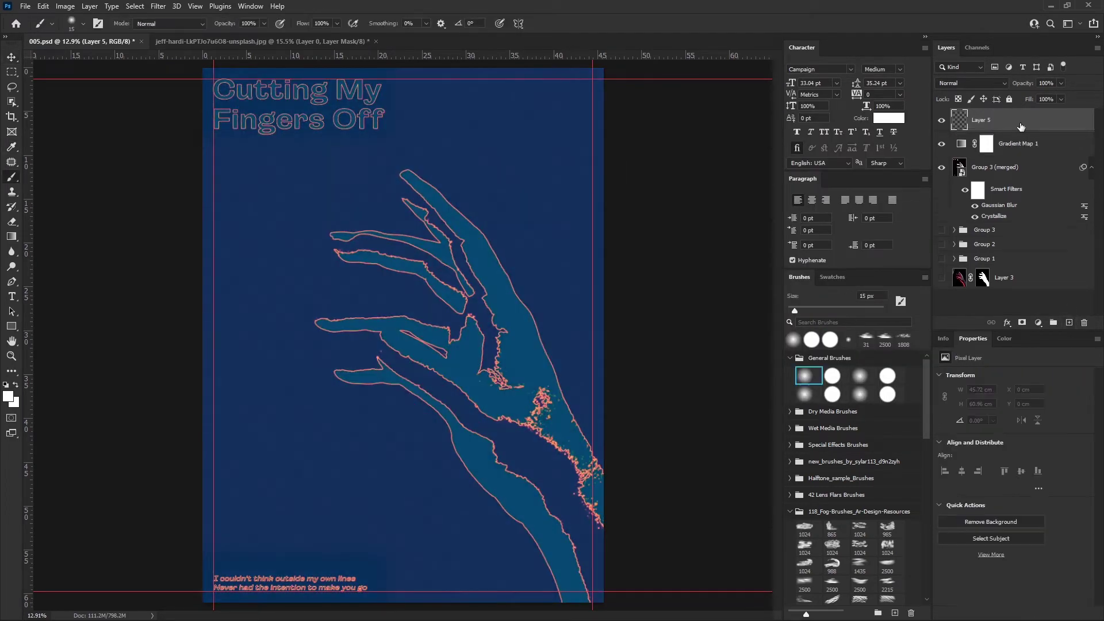
scroll(358, 319, "up", 5)
key("Delete")
scroll(360, 337, "down", 5)
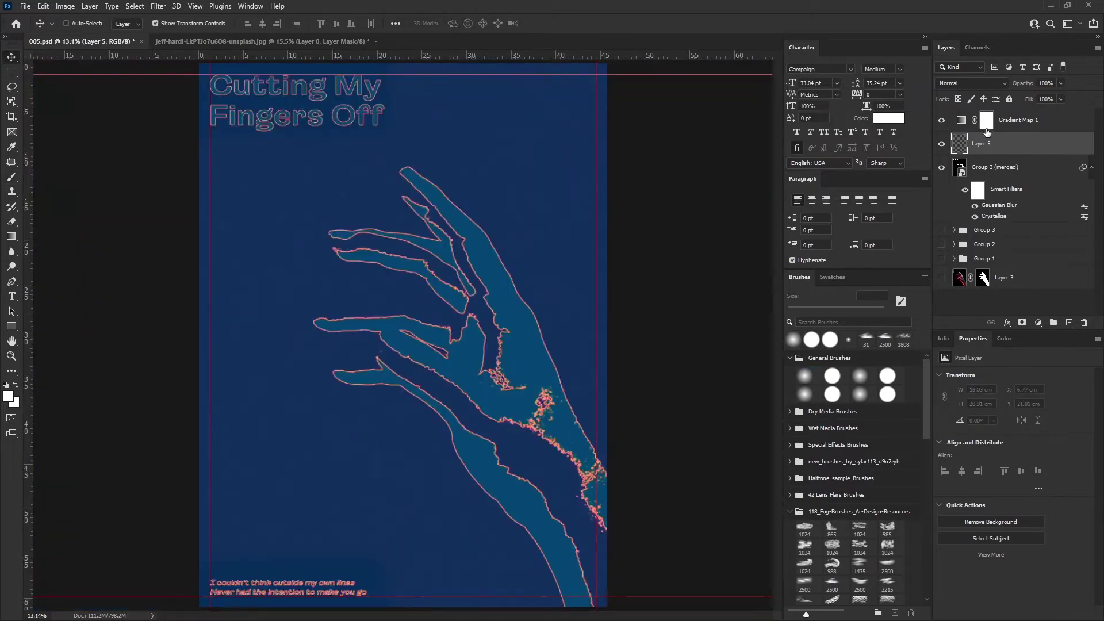
key("v")
Switch Gradient Map 1 to the Aura-Gradient-04 preset with Reverse turned off
left_click(1019, 121)
left_click(1010, 380)
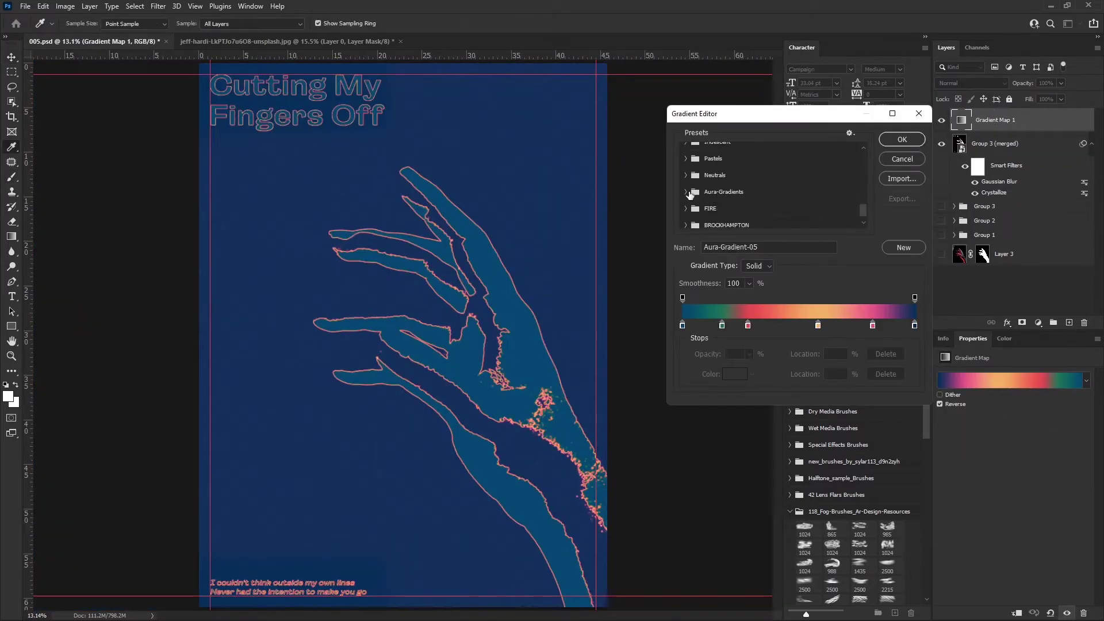
left_click(692, 195)
left_click(774, 200)
left_click(813, 201)
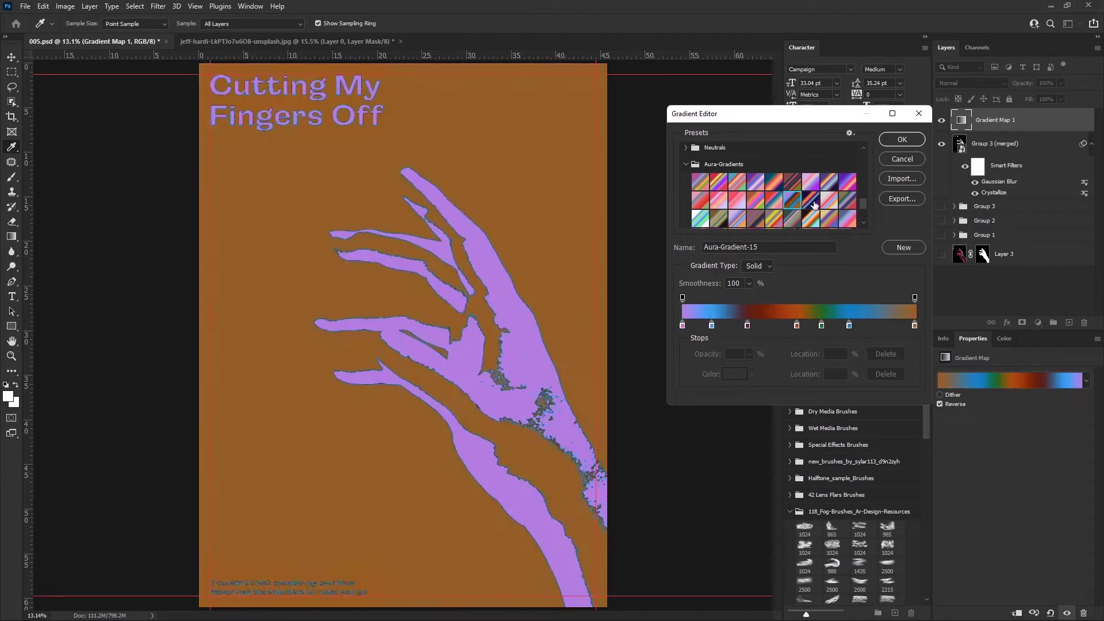
left_click(738, 218)
scroll(748, 190, "down", 1)
left_click(737, 153)
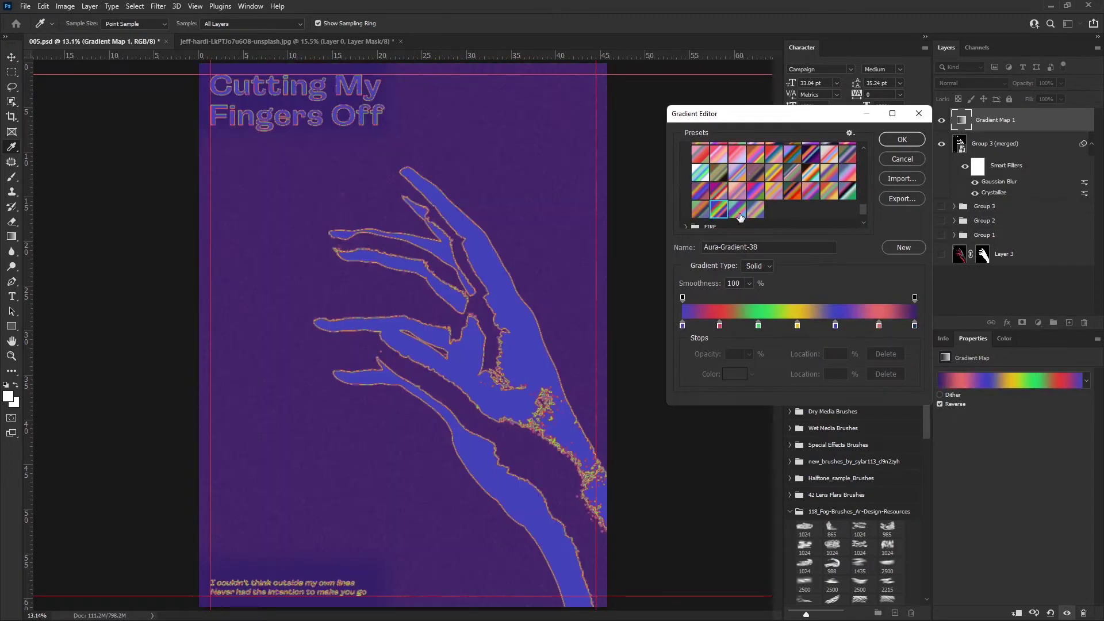
left_click(793, 154)
left_click(756, 154)
left_click(737, 154)
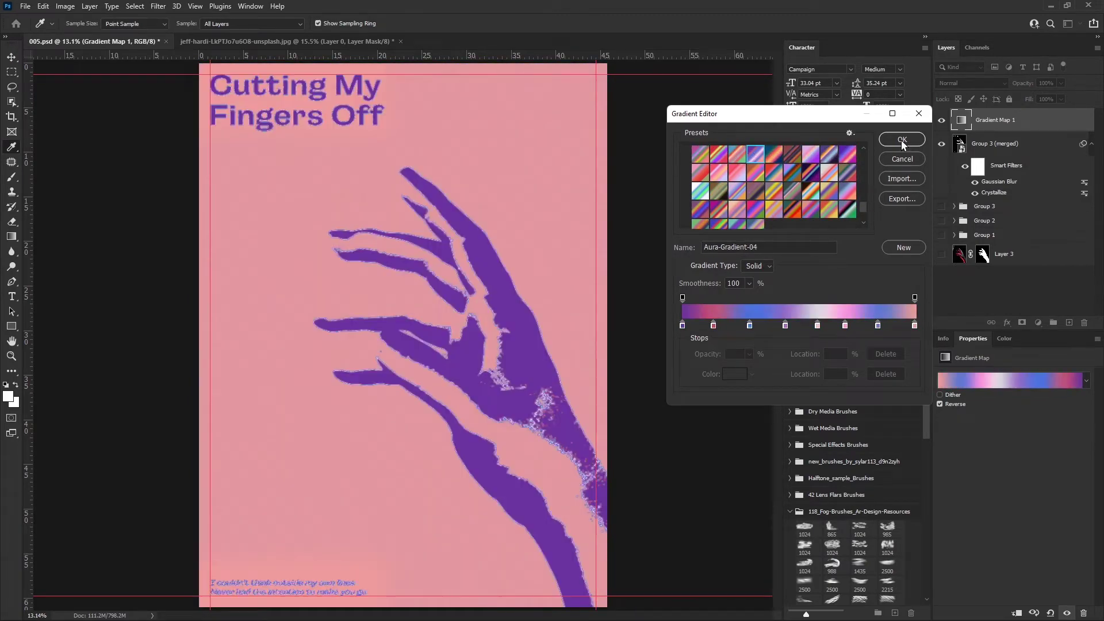
left_click(901, 140)
left_click(951, 402)
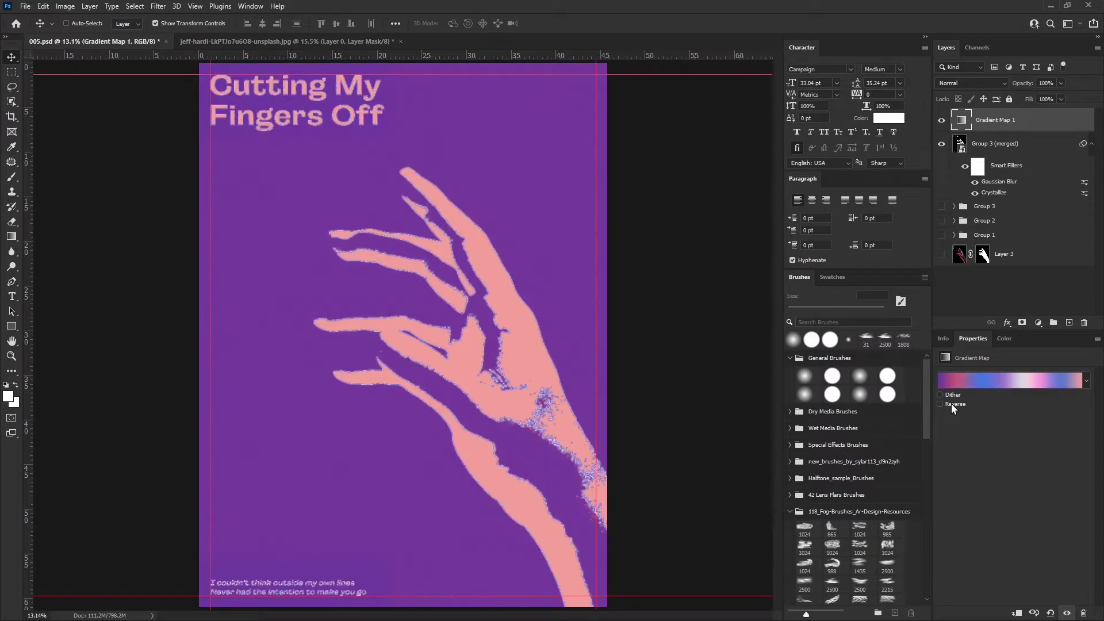
Shift the poster's hue toward blue-violet, then add a new layer filled with black
left_click_drag(951, 420, 1057, 414)
key("ctrl+z")
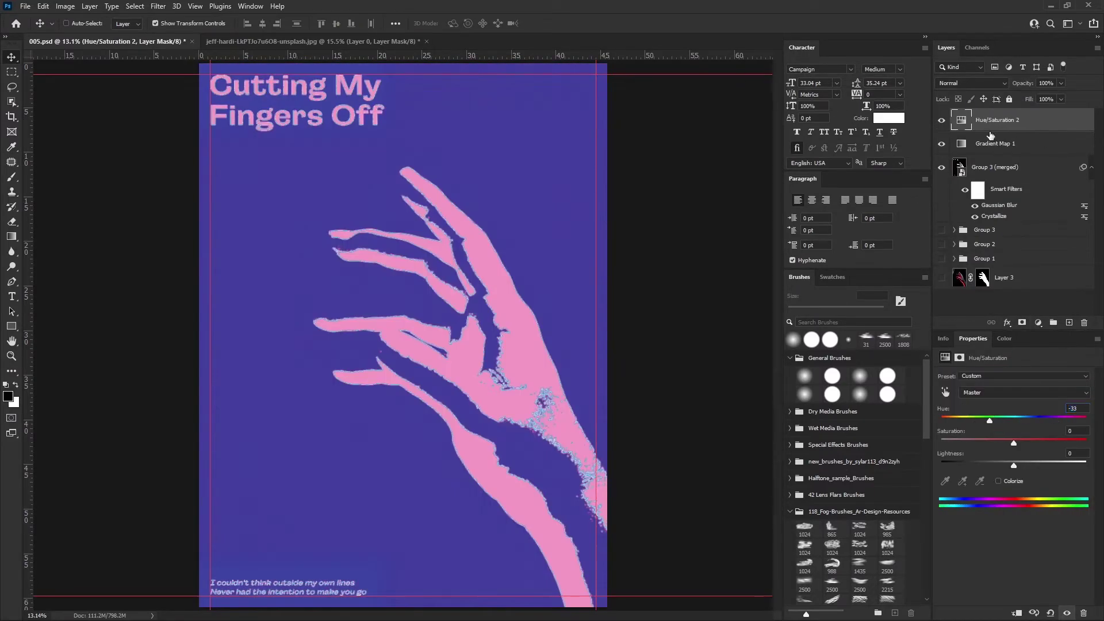
key("ctrl+shift+alt+n")
left_click(1004, 339)
key("d")
key("alt+BackSpace")
Add 400% monochromatic noise to the black layer and blend it as Soft Light
left_click(158, 6)
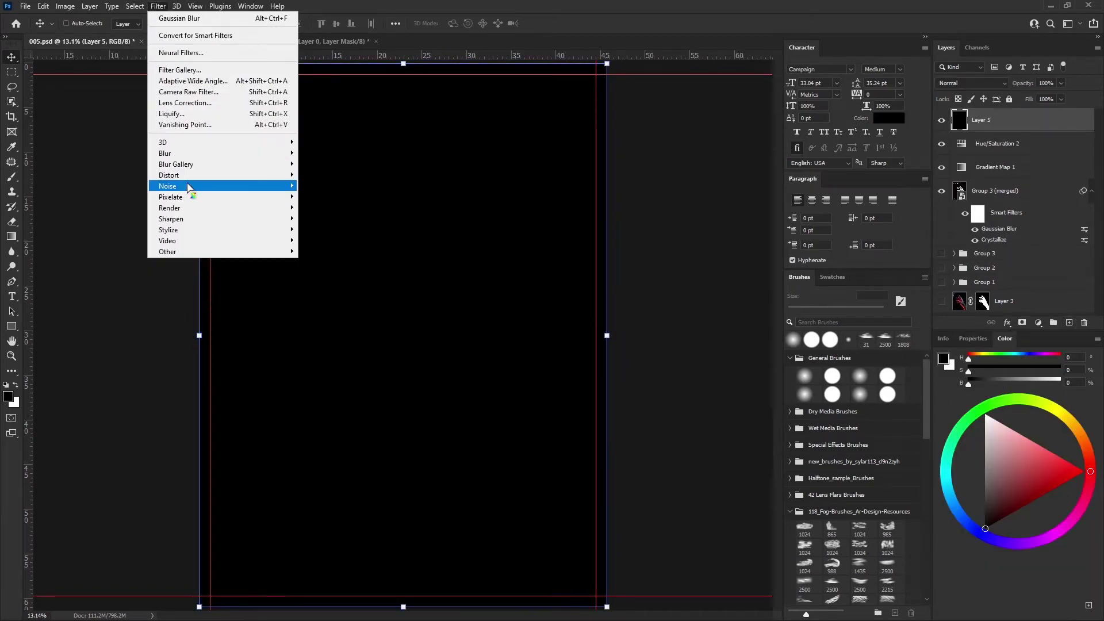
left_click(324, 185)
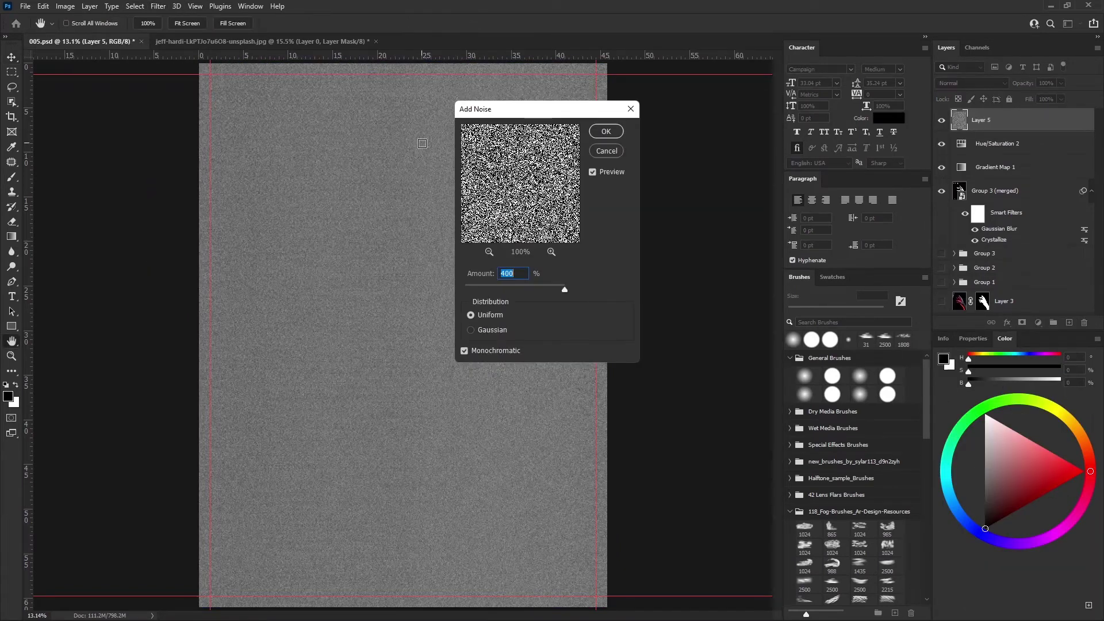
key("Return")
left_click(971, 83)
left_click(1008, 223)
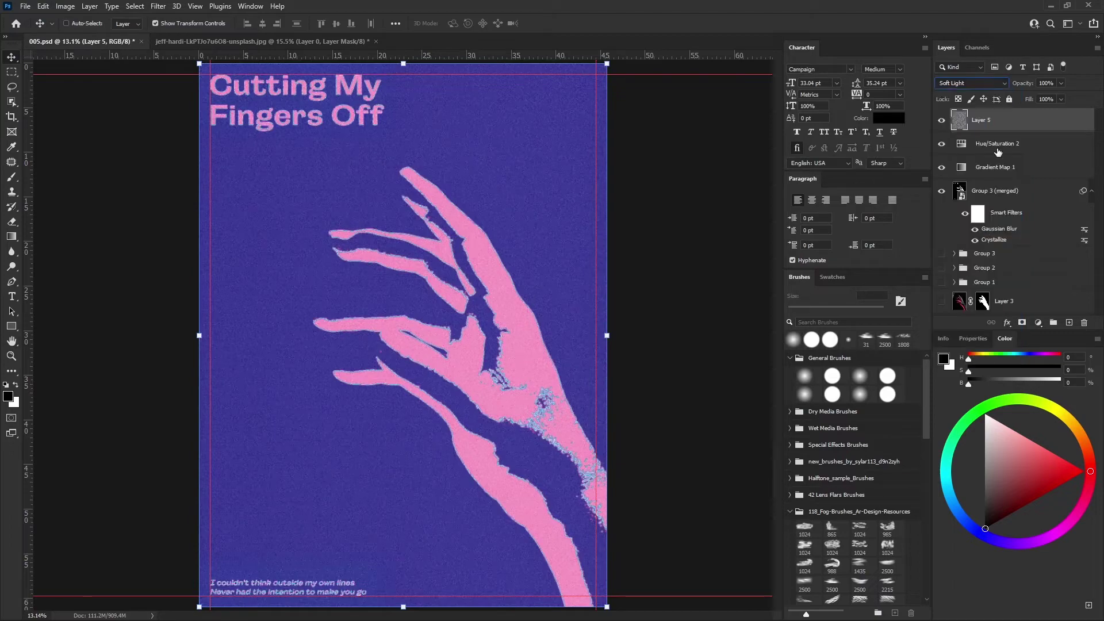
scroll(313, 187, "up", 3)
scroll(515, 270, "up", 3)
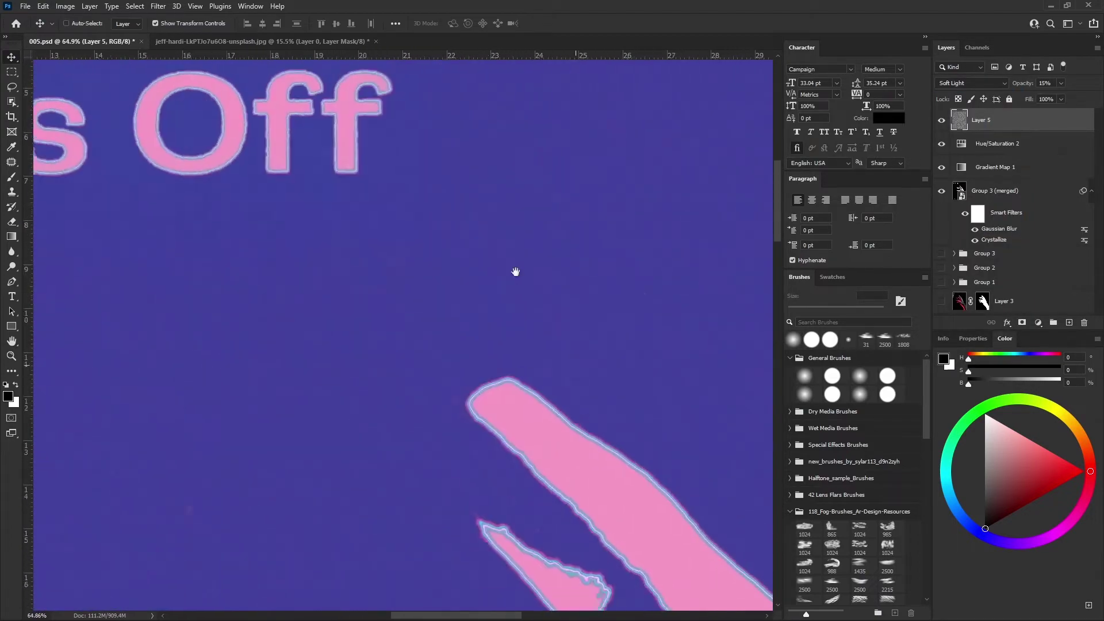
scroll(515, 271, "up", 3)
key("ctrl+0")
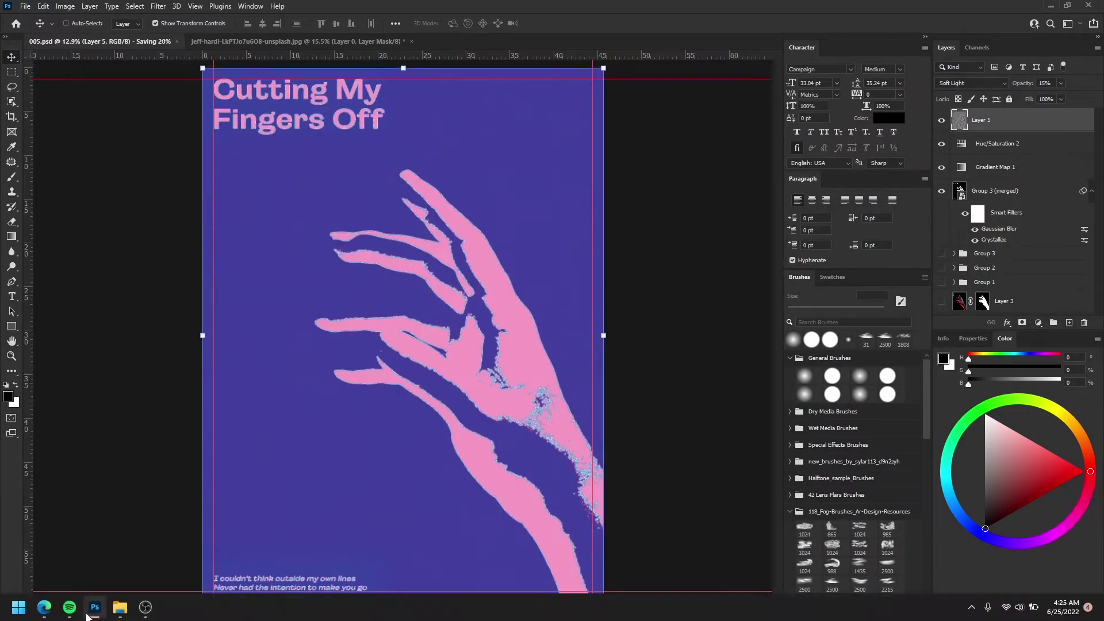
Drag the weathered paper texture from the Light Textures folder onto the poster
left_click(92, 610)
double_click(540, 253)
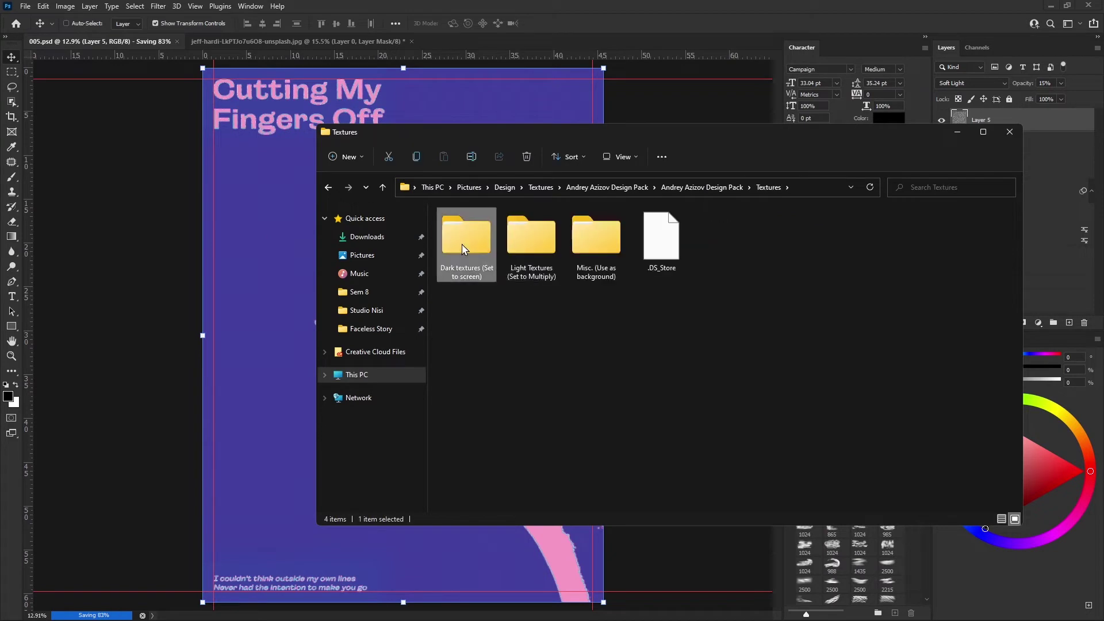
double_click(539, 246)
left_click_drag(466, 311, 237, 308)
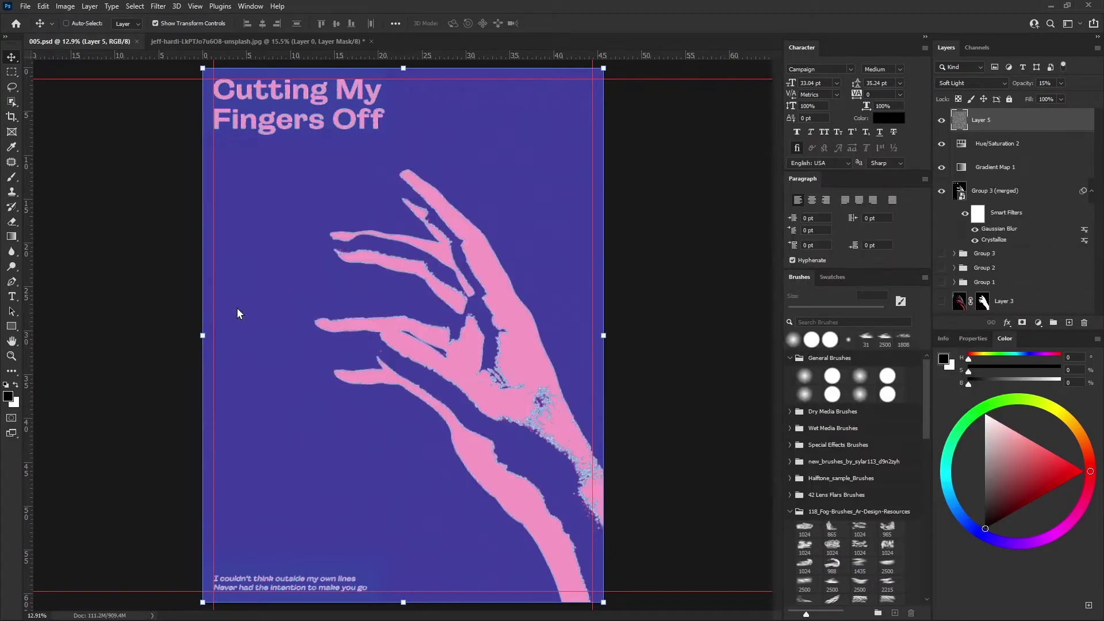
Stretch the weathered paper texture over the poster and set it to Multiply
left_click_drag(497, 337, 668, 335)
key("Return")
left_click(975, 84)
left_click(966, 122)
right_click(957, 119)
key("Escape")
Use Blend If to drop the paper's brightest areas and lower its opacity to 58%
double_click(983, 130)
mouse_move(874, 430)
left_mouse_down()
mouse_move(851, 430)
mouse_move(864, 437)
left_mouse_up()
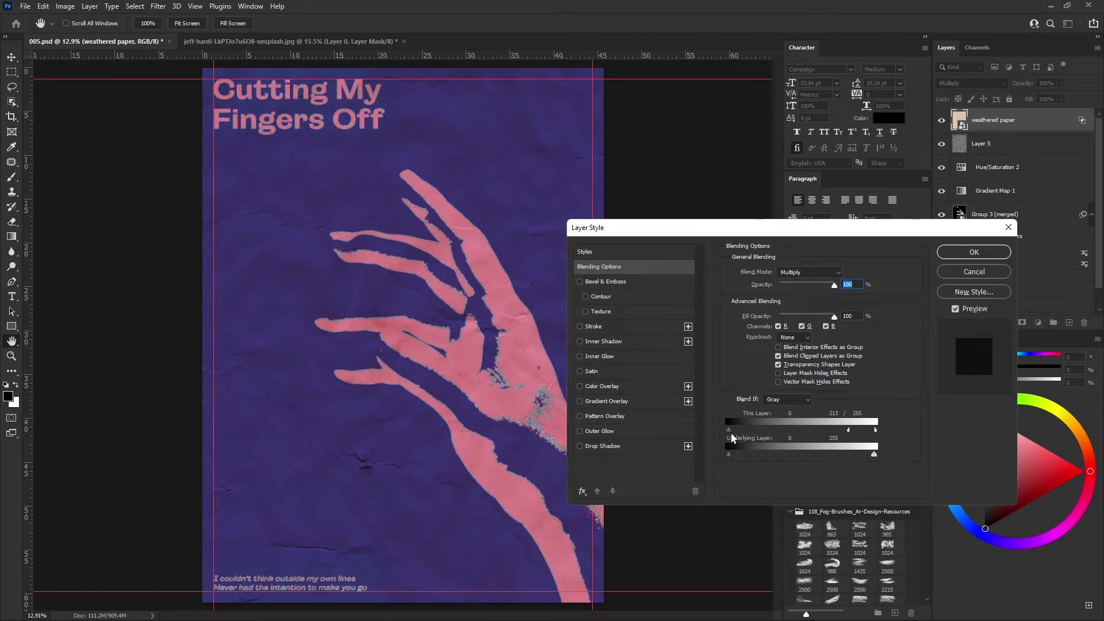
left_click_drag(839, 286, 812, 291)
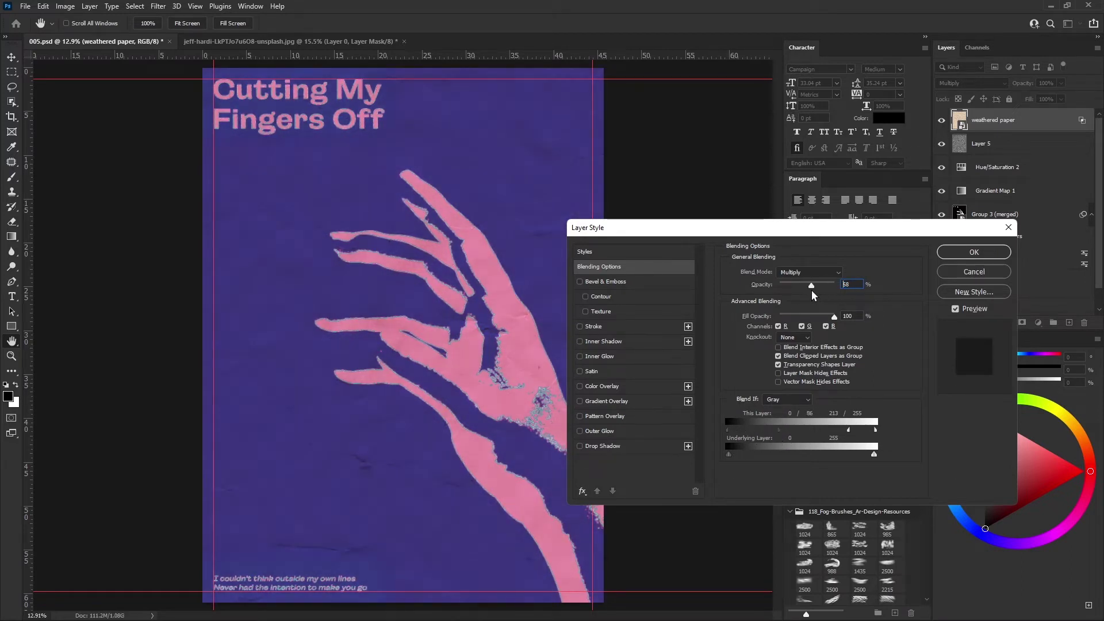
key("Return")
Toggle layer visibility to inspect the paper layer alone, then show all layers
key("alt+bracketleft")
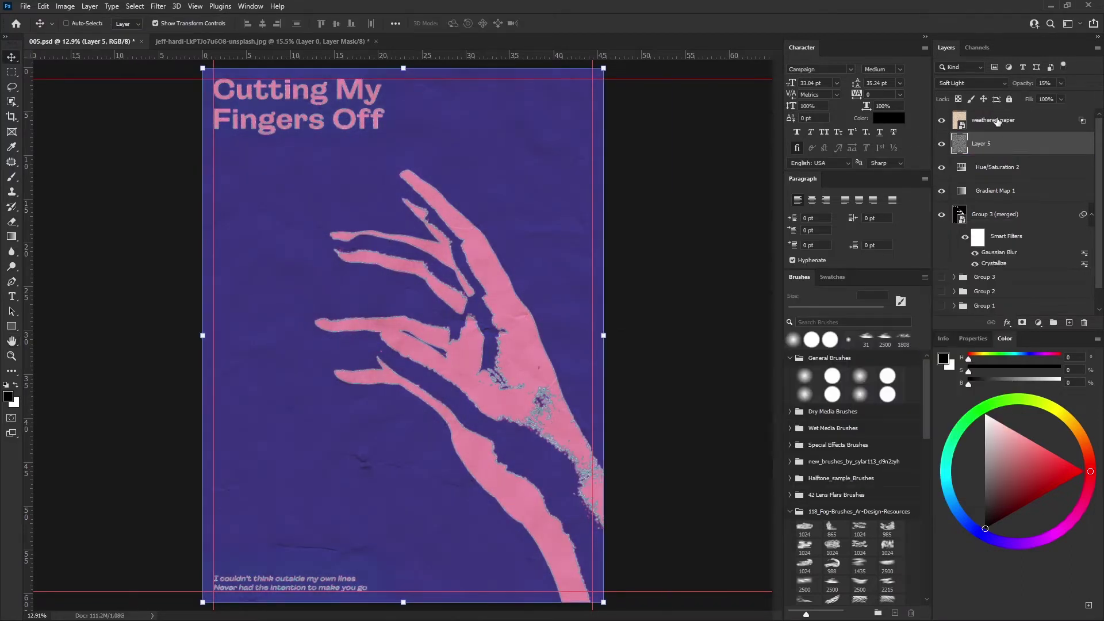
left_click(941, 144, "alt")
left_click(942, 144, "alt")
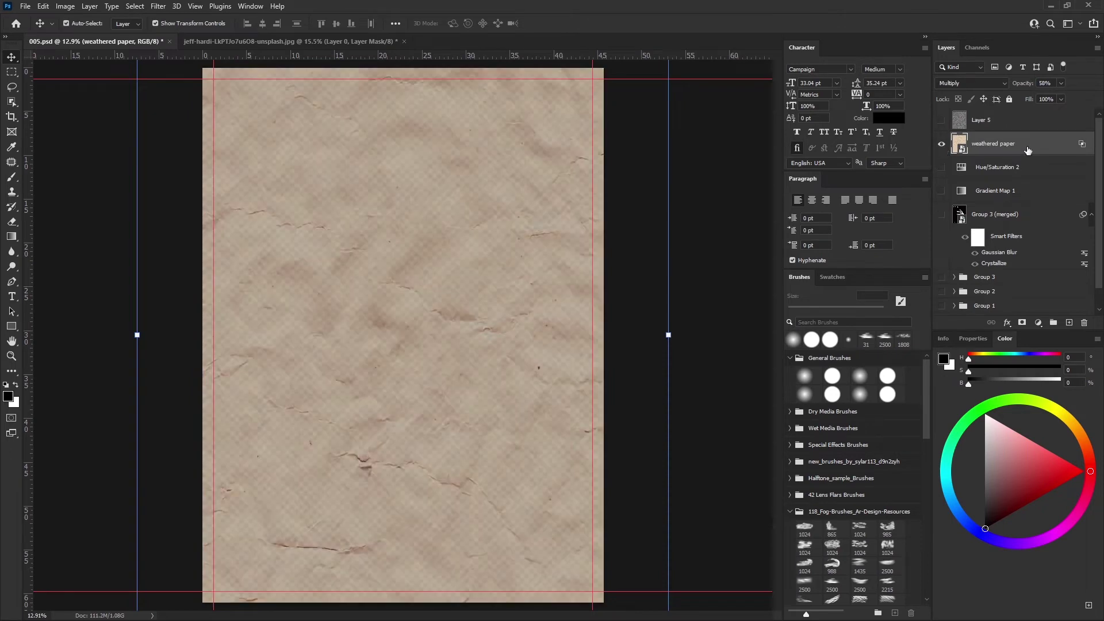
right_click(1029, 185)
key("Escape")
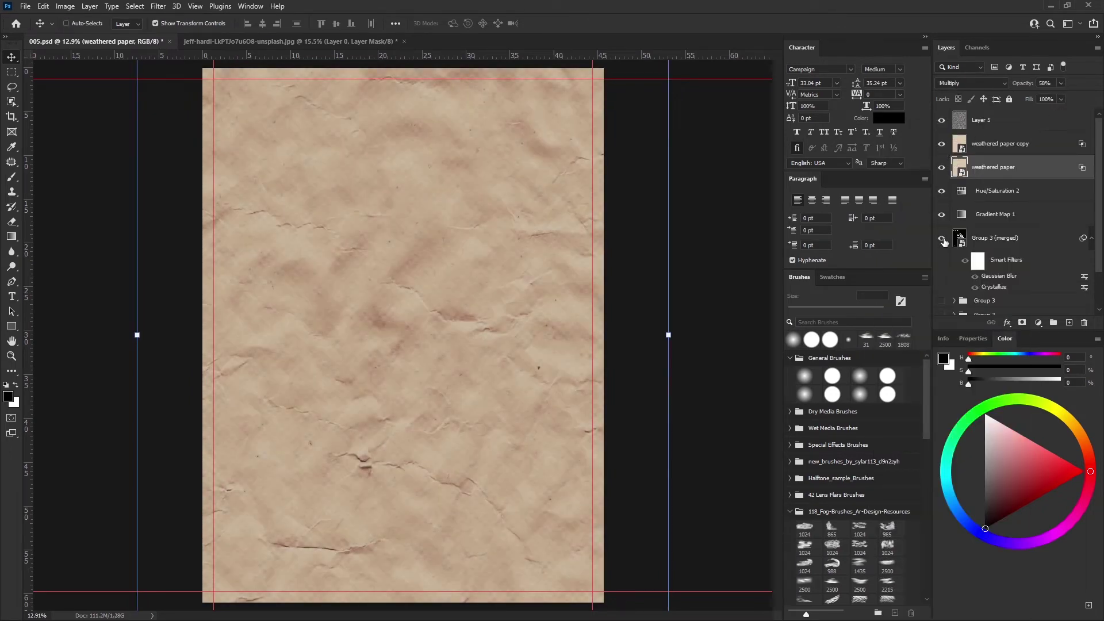
left_click(941, 167, "alt")
Adjust the paper's Blend If slider further to fade it out of the lightest tones
double_click(959, 167)
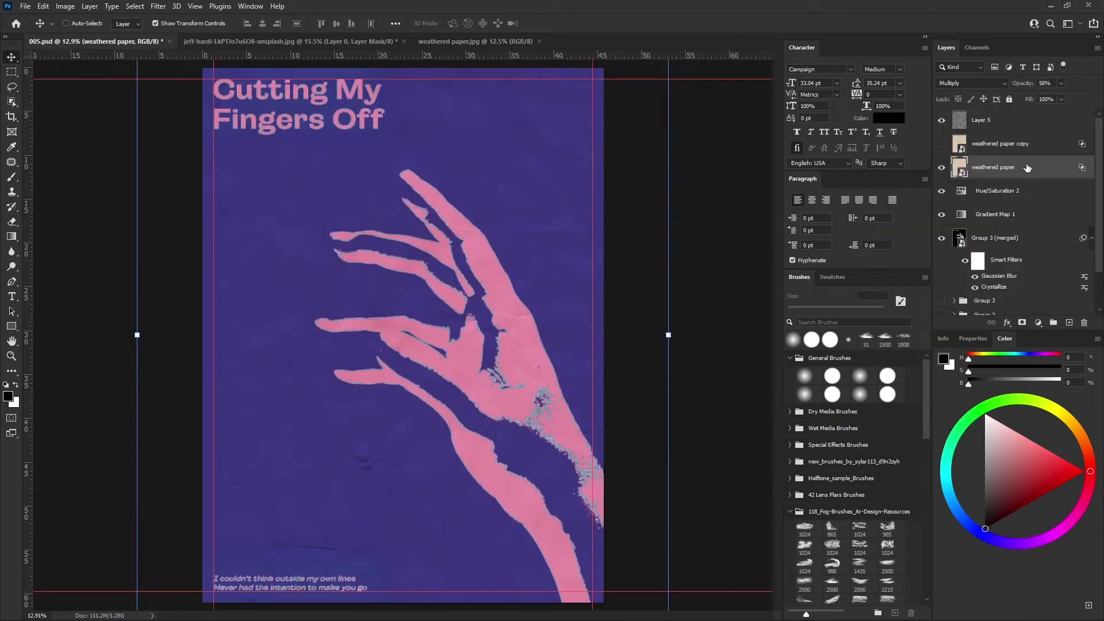
double_click(1035, 167)
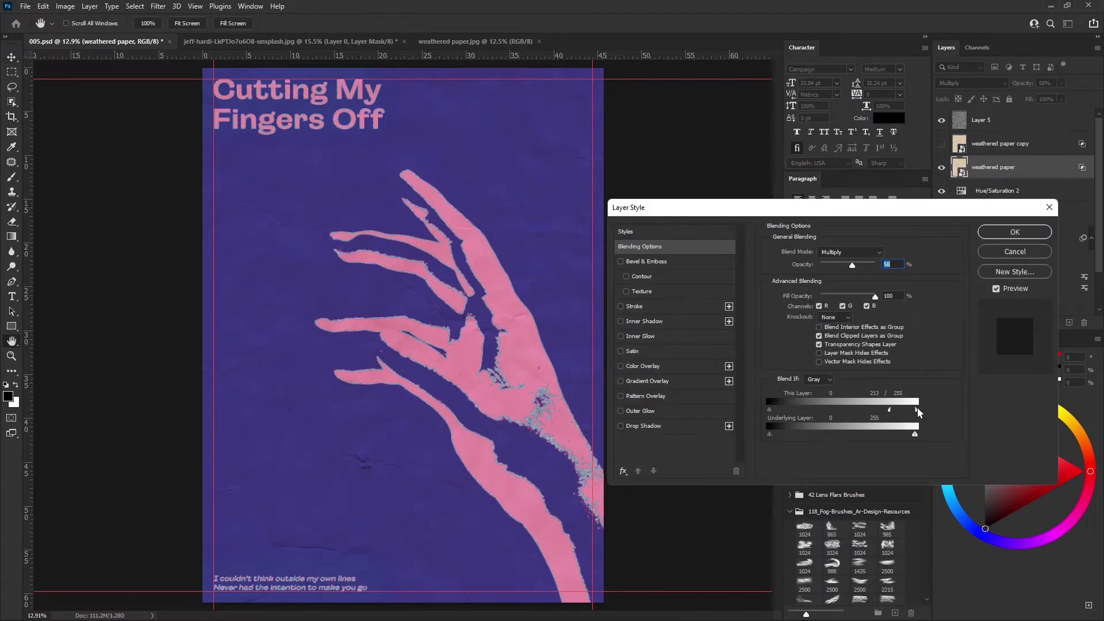
left_click_drag(918, 410, 882, 410)
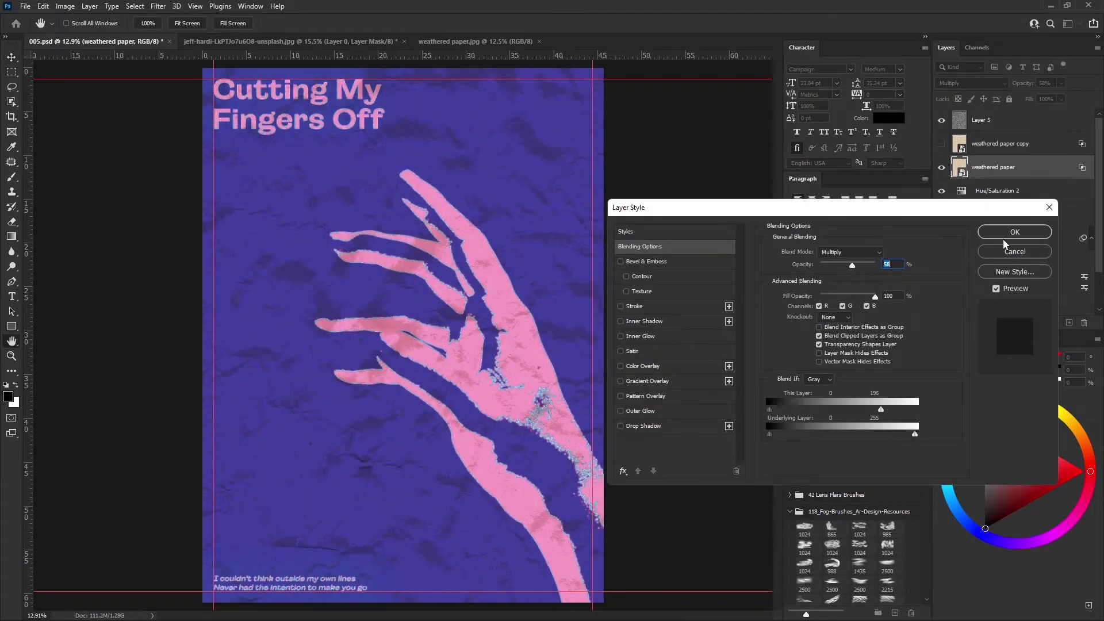
left_click(1006, 236)
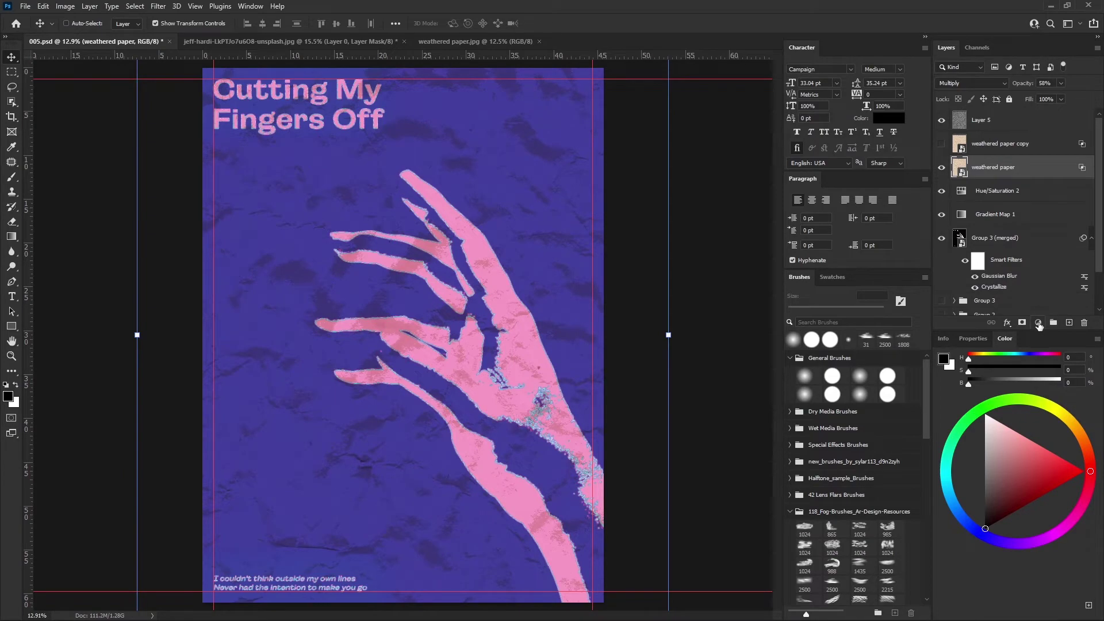
Convert the weathered paper texture to black and white
key("alt+shift+ctrl+b")
key("Return")
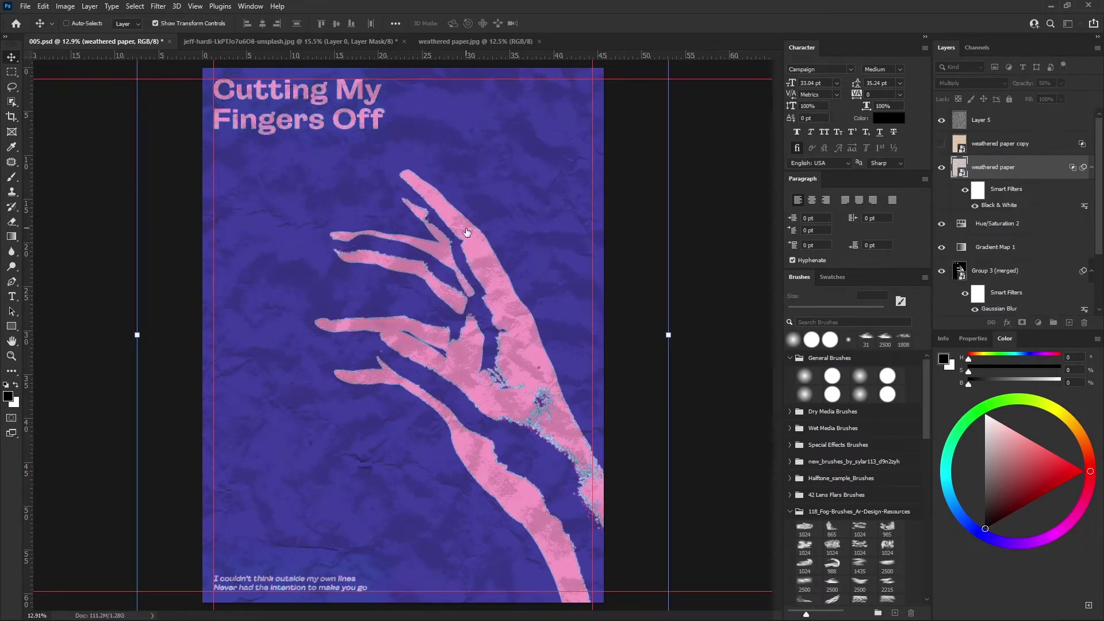
scroll(432, 229, "up", 3)
scroll(431, 229, "up", 3)
left_click(135, 6)
right_click(993, 167)
Solo the weathered paper layer and fit the page in view
key("Escape")
left_click(941, 168, "alt")
key("ctrl+0")
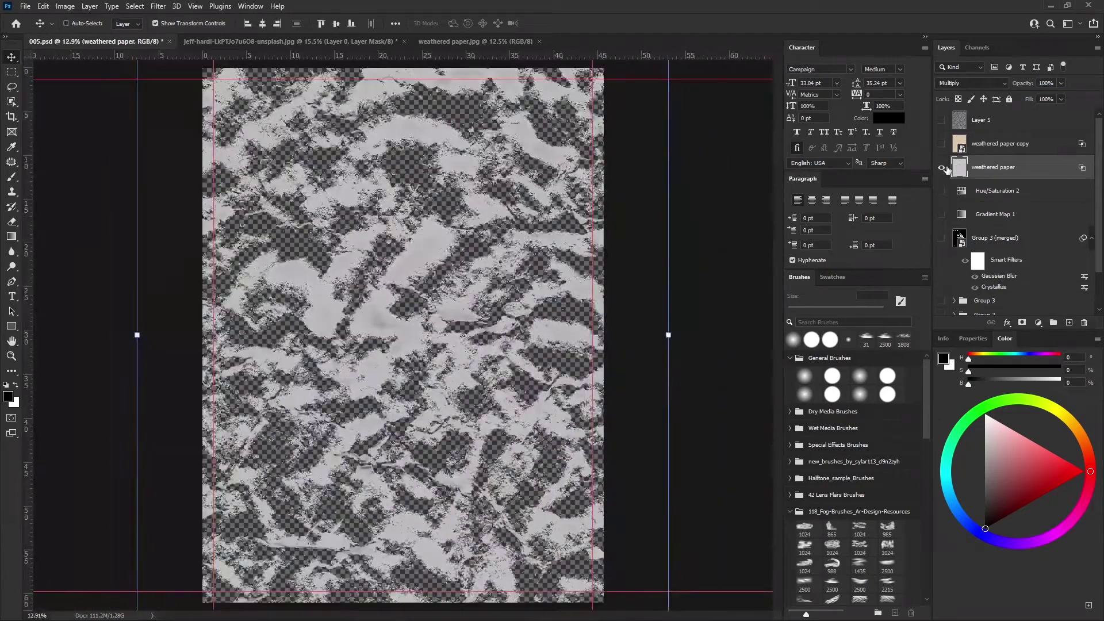
scroll(395, 314, "down", 5)
scroll(395, 314, "up", 5)
Select the paper's tone with Color Range, then show all layers again
left_click(959, 166, "ctrl")
left_click(135, 7)
left_click(166, 124)
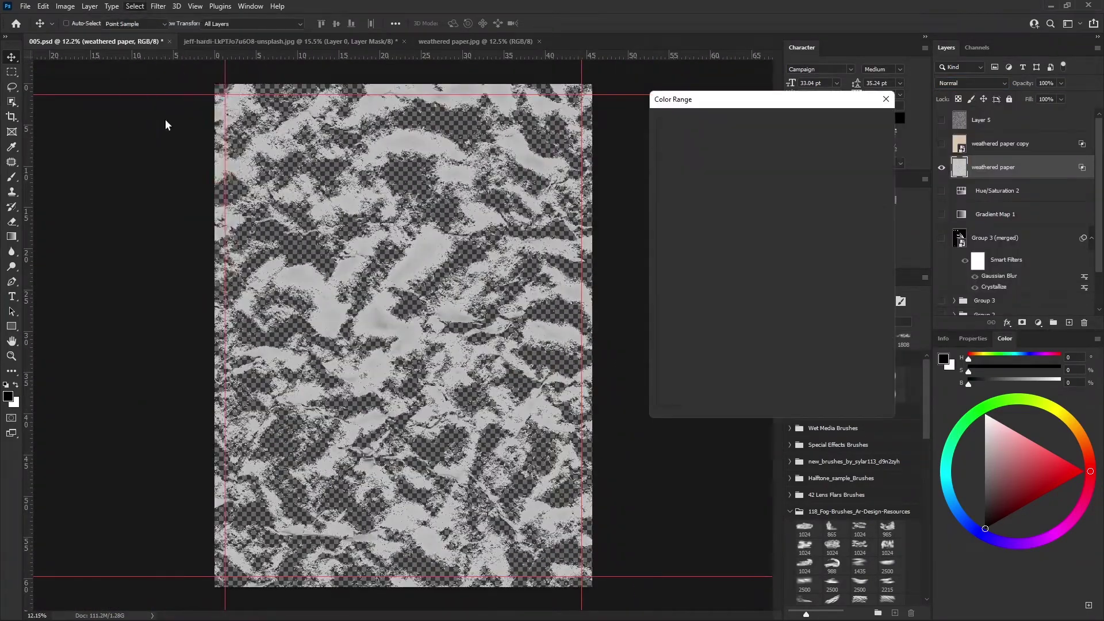
left_click(444, 131)
left_click(861, 125)
left_click(941, 168, "alt")
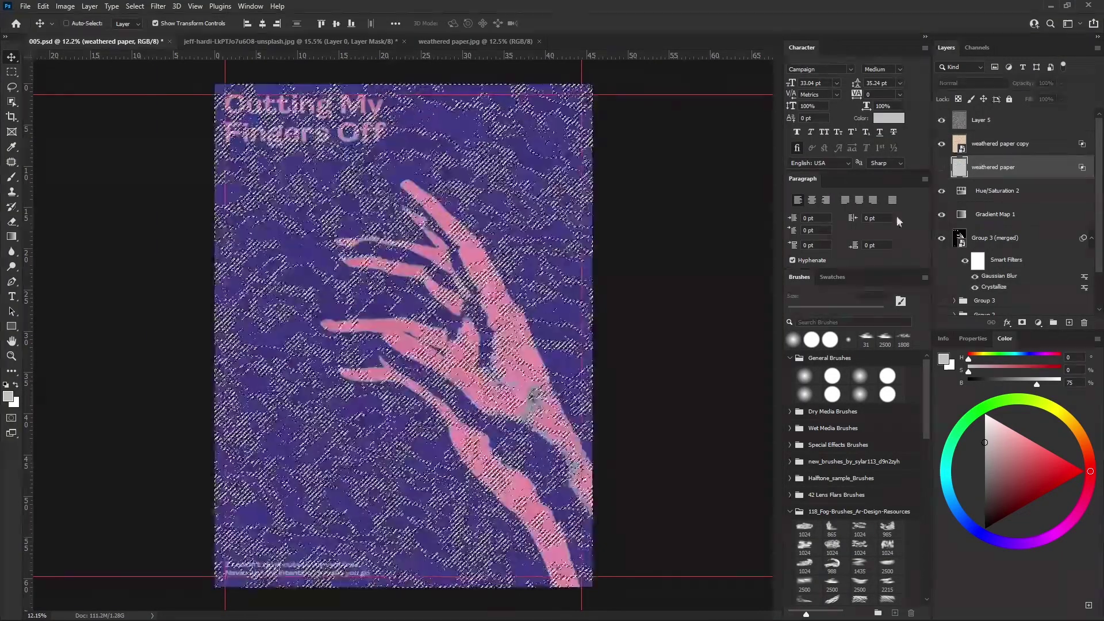
Fill the selection on Layer 6 with purple sampled from the poster background, then deselect
key("i")
left_click(564, 306)
left_click(1069, 322)
key("alt+BackSpace")
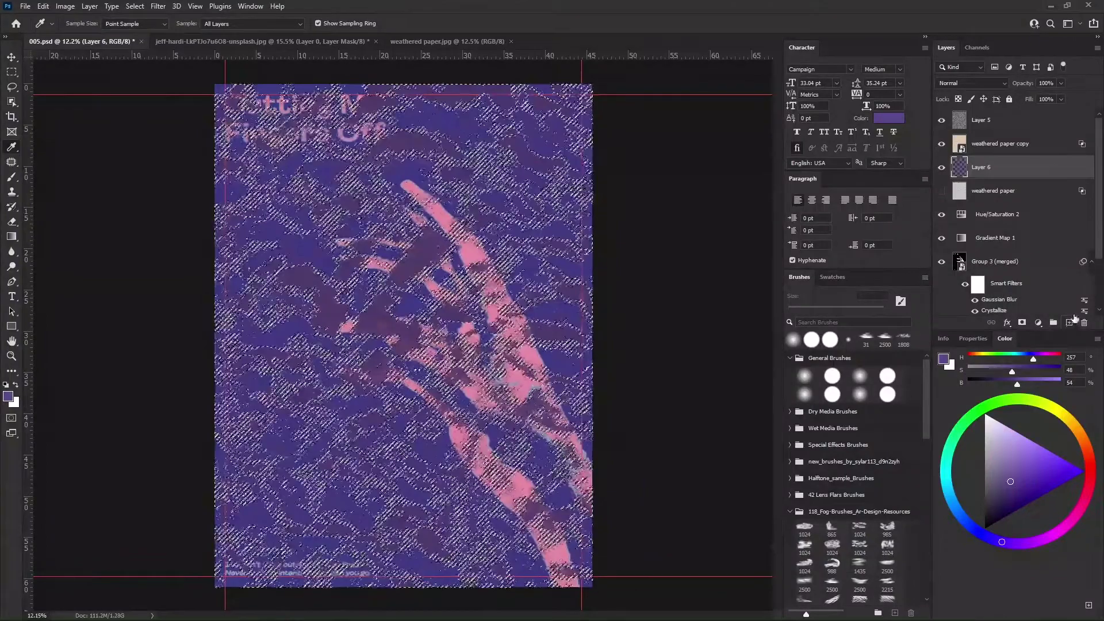
key("ctrl+d")
key("v")
scroll(529, 362, "up", 8)
left_click(971, 84)
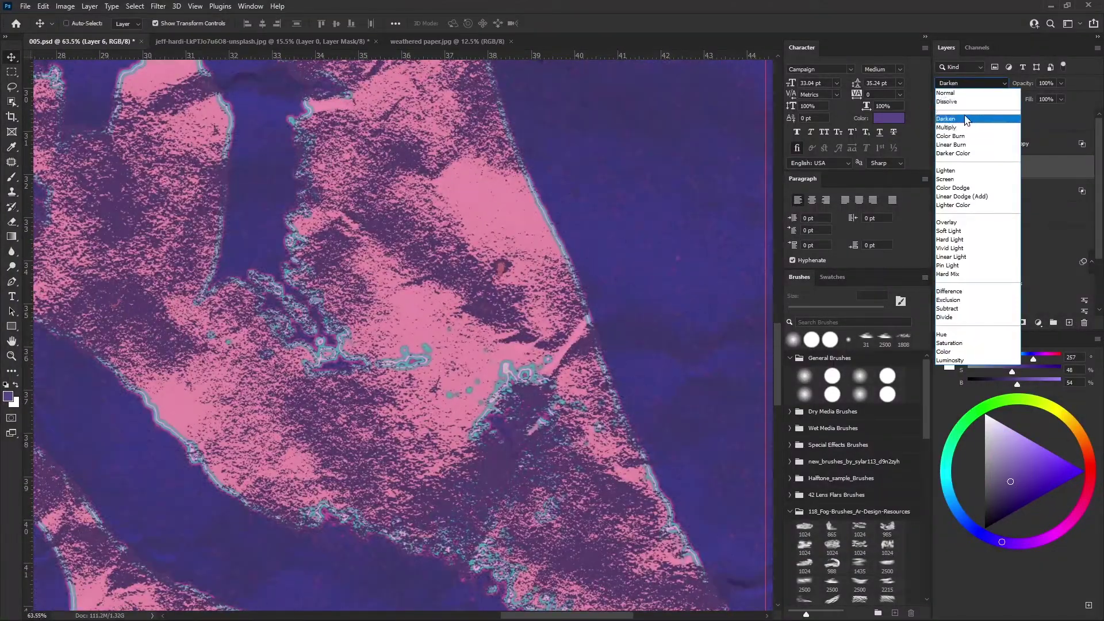
Set Layer 6 to Darken at 20% and compare it against the weathered paper copy
left_click(966, 119)
key("2")
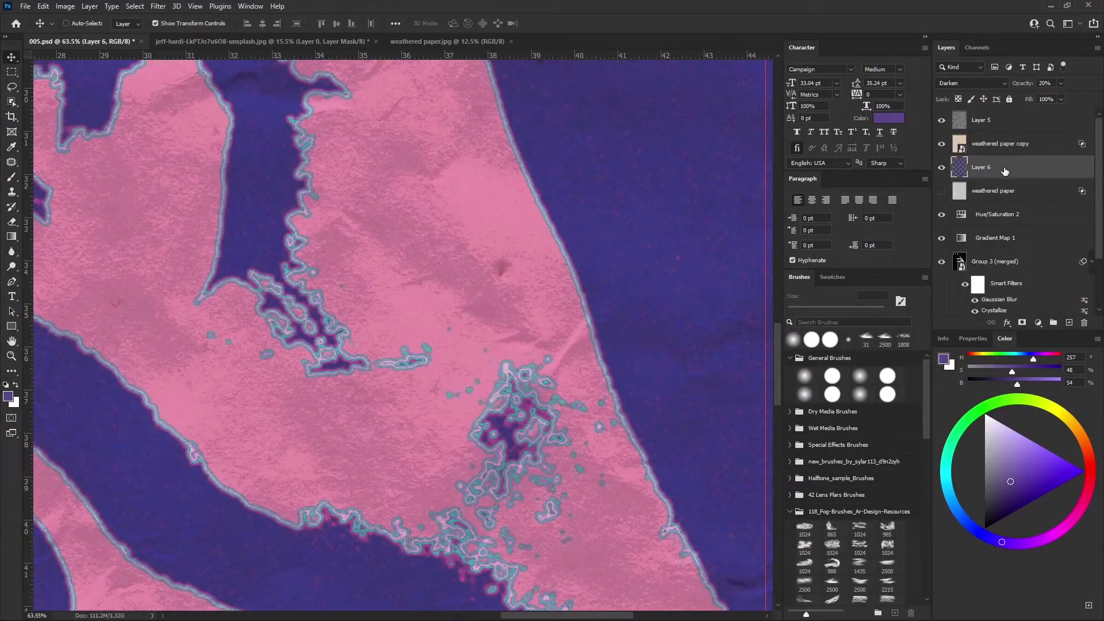
key("ctrl+0")
left_click(941, 168)
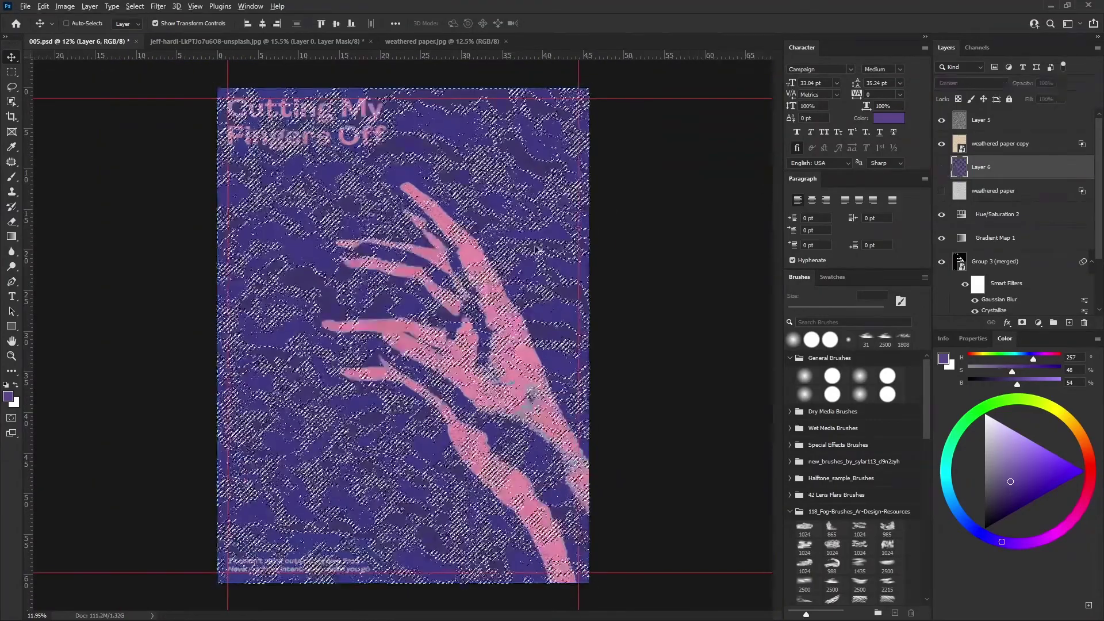
left_click(939, 145)
key("i")
left_click(604, 308)
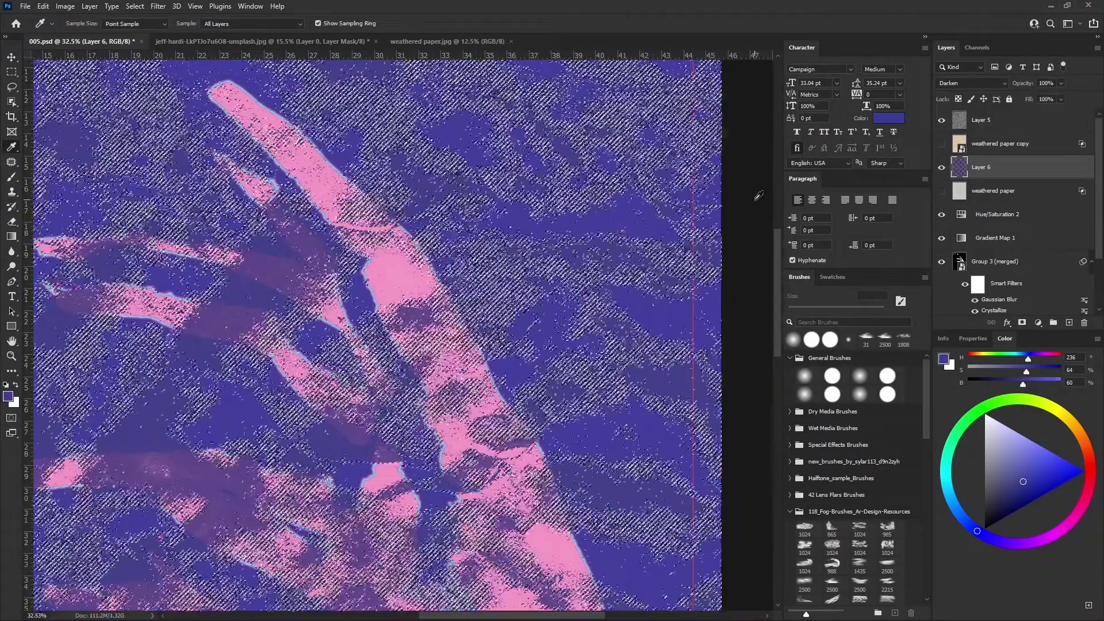
key("ctrl+0")
key("v")
scroll(956, 275, "down", 3)
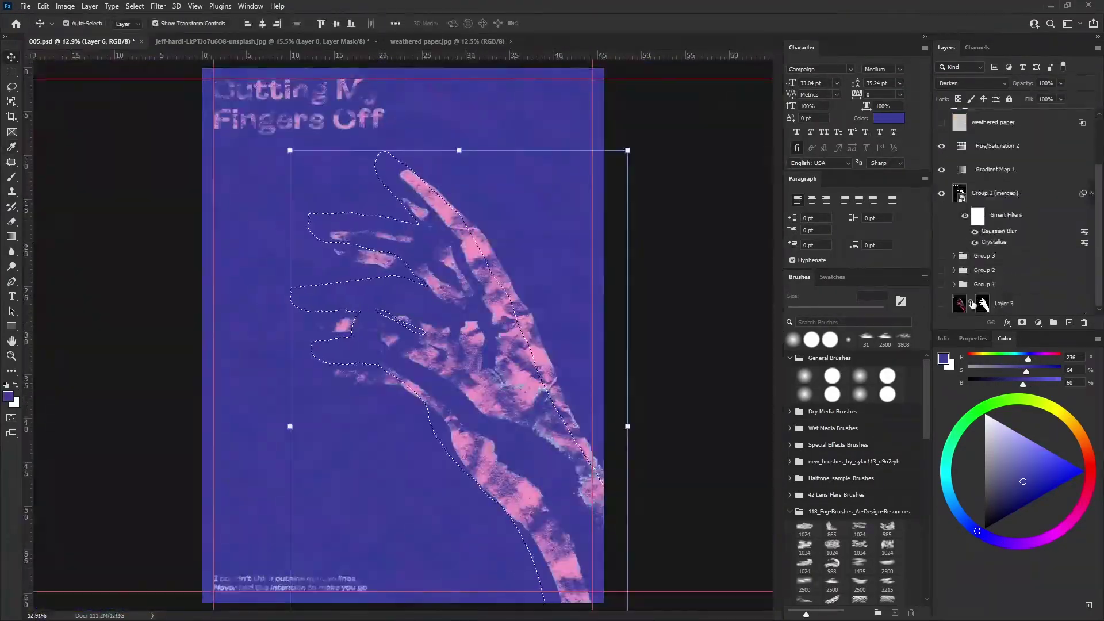
scroll(981, 259, "up", 3)
Mask Layer 6 to the hand shape and check its texture at different opacities
left_click(982, 167)
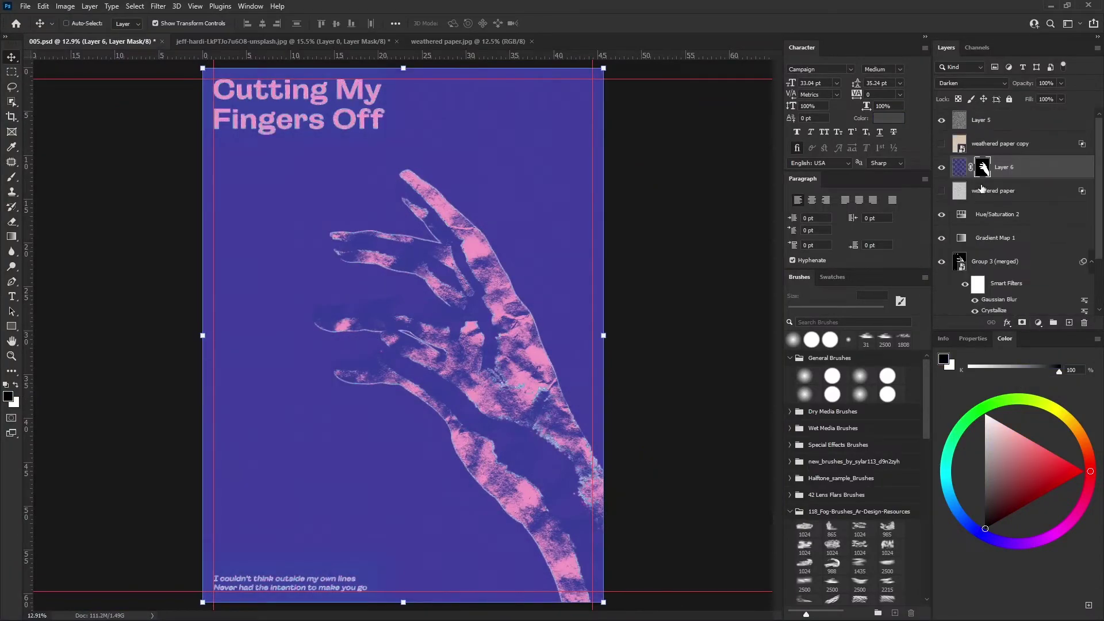
scroll(401, 209, "up", 1)
key("ctrl+2")
key("2")
scroll(544, 298, "up", 5)
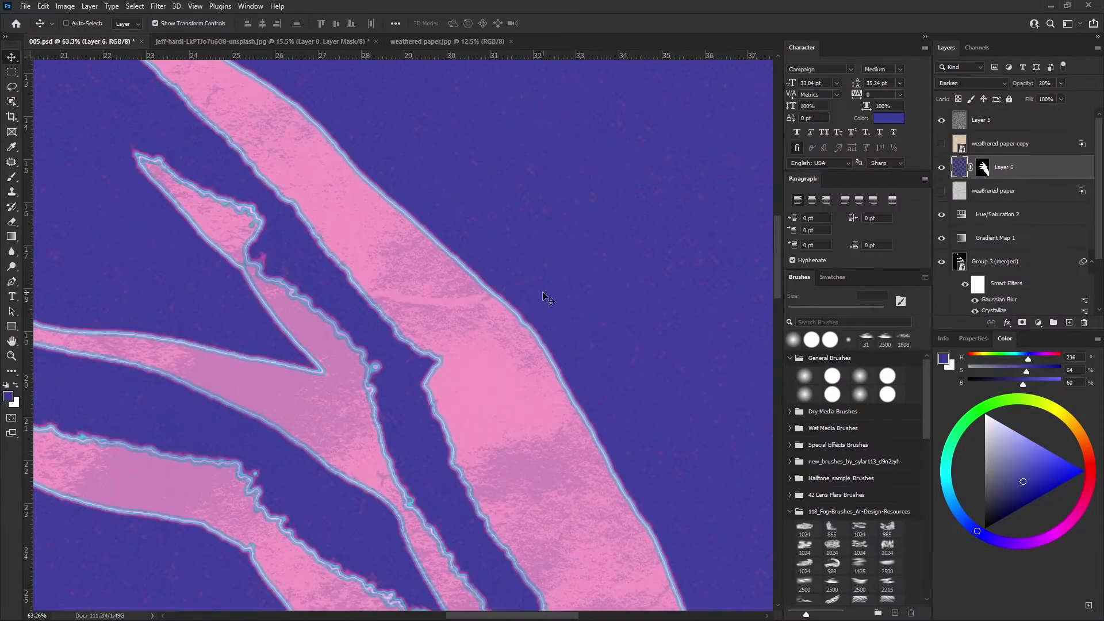
key("0")
scroll(521, 318, "down", 5)
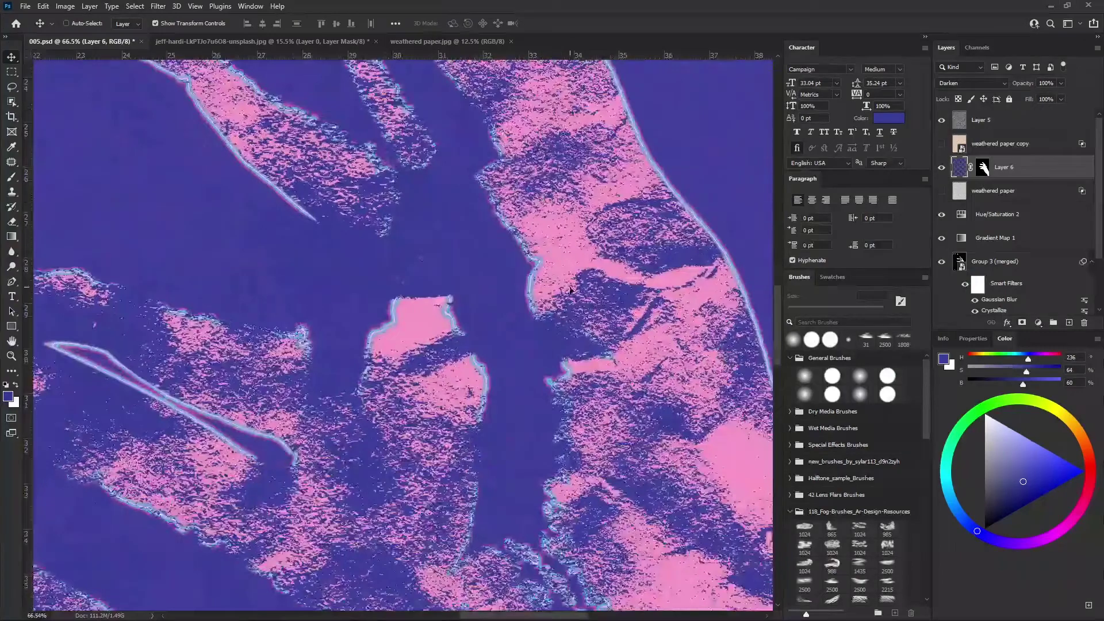
key("ctrl+0")
left_click(972, 83)
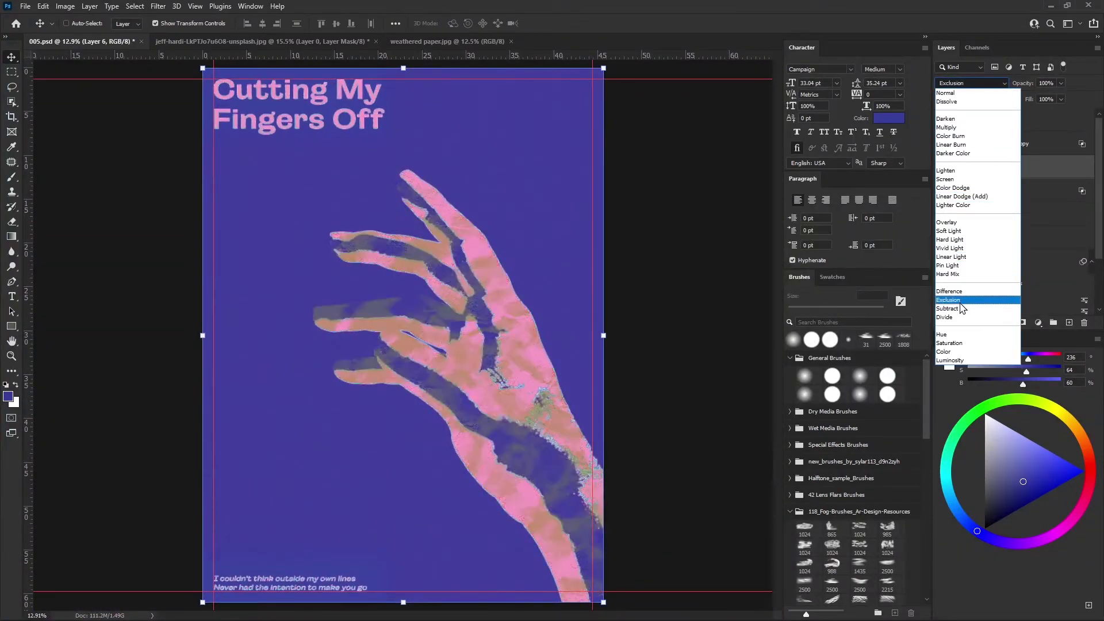
key("Escape")
Move Layer 6 above weathered paper copy, delete weathered paper, and set Layer 6 to 15%
left_click(972, 83)
left_click(966, 125)
left_click_drag(981, 168, 980, 154)
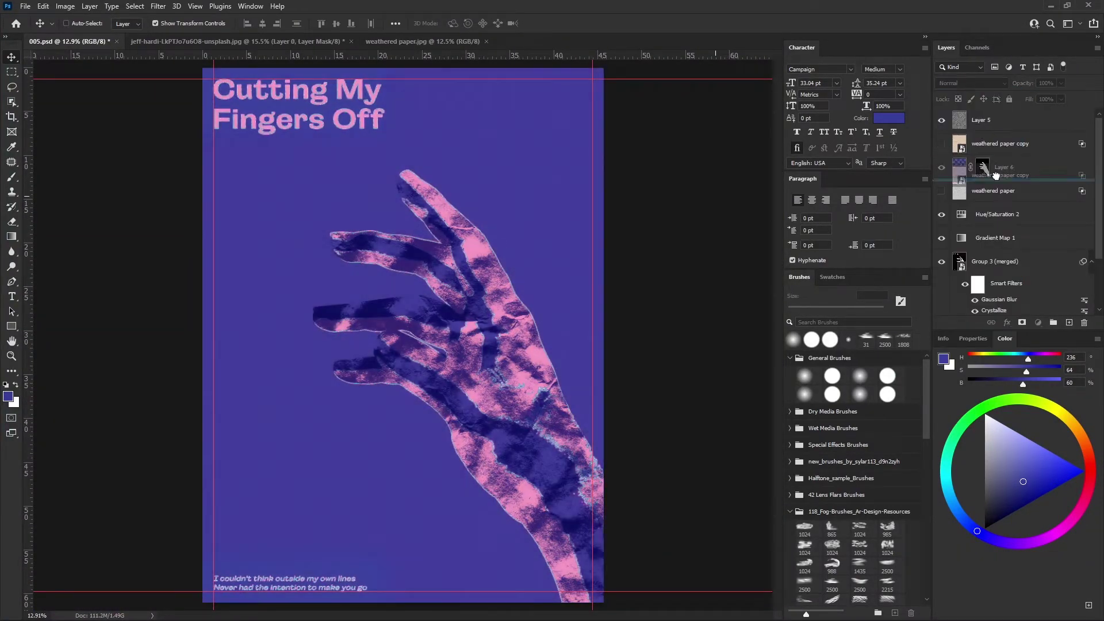
left_click(1006, 197)
key("Delete")
type("5")
key("Return")
Show the weathered paper copy again and shift Layer 6's texture slightly right
left_click(941, 167)
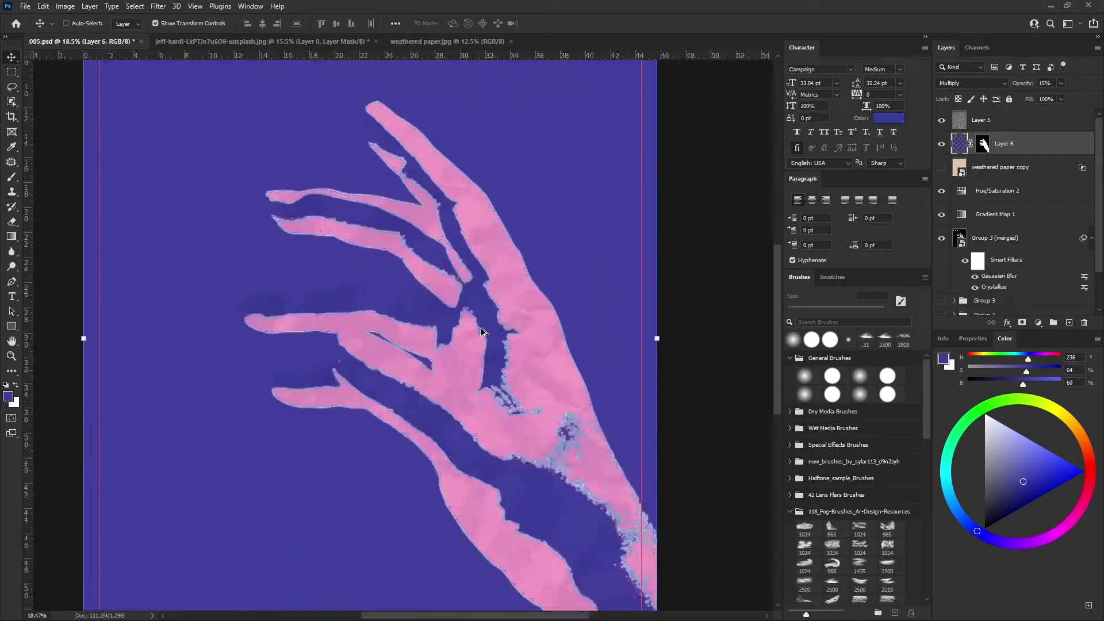
scroll(493, 248, "up", 5)
scroll(493, 248, "up", 5)
scroll(493, 248, "up", 3)
left_click_drag(493, 249, 616, 271)
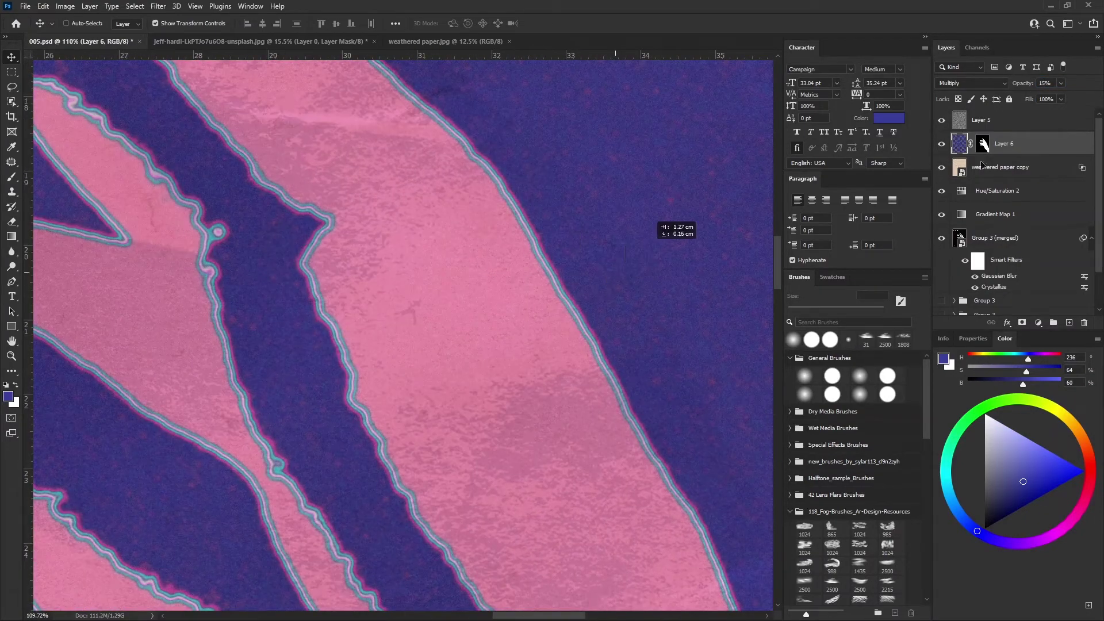
scroll(545, 218, "down", 7)
scroll(543, 227, "down", 8)
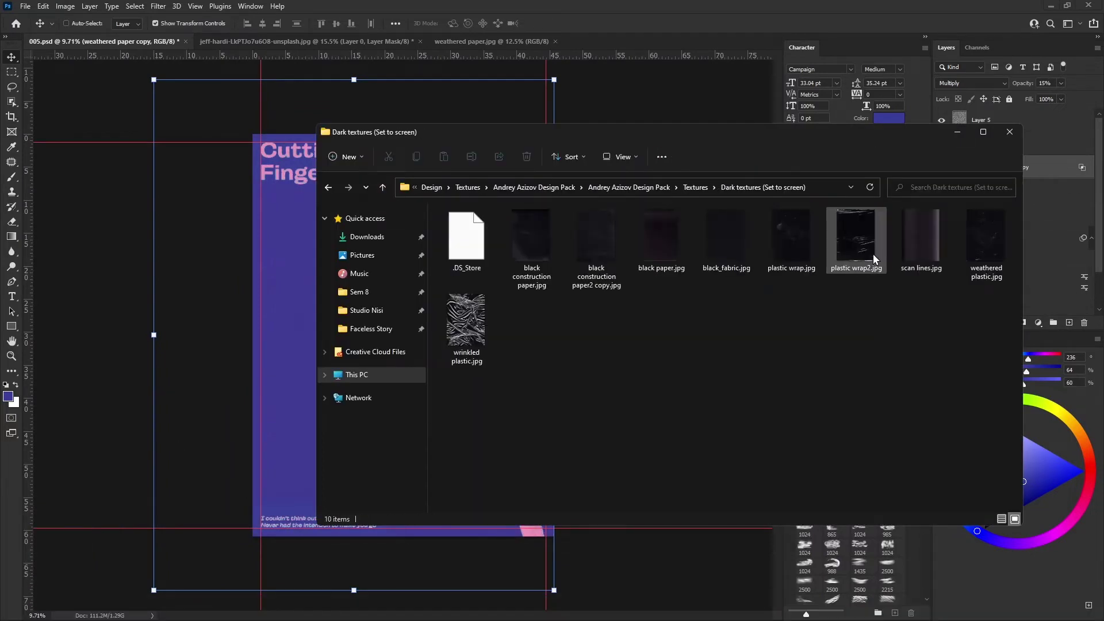
Place weathered plastic.jpg on the poster in Screen mode at 10% opacity
left_click_drag(856, 241, 201, 307)
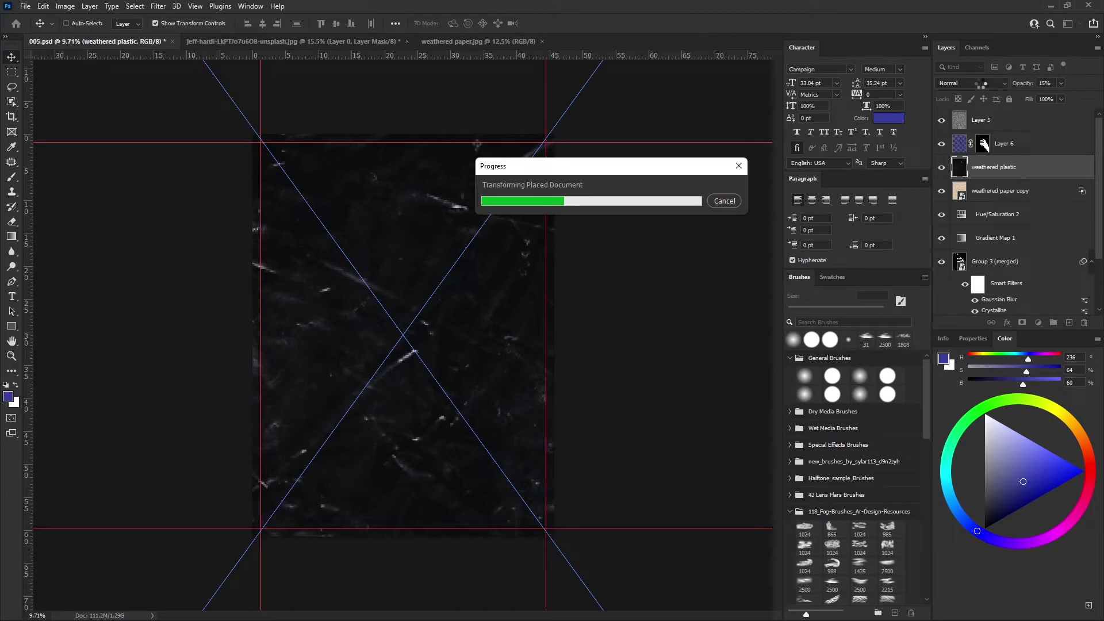
left_click(970, 83)
left_click(966, 177)
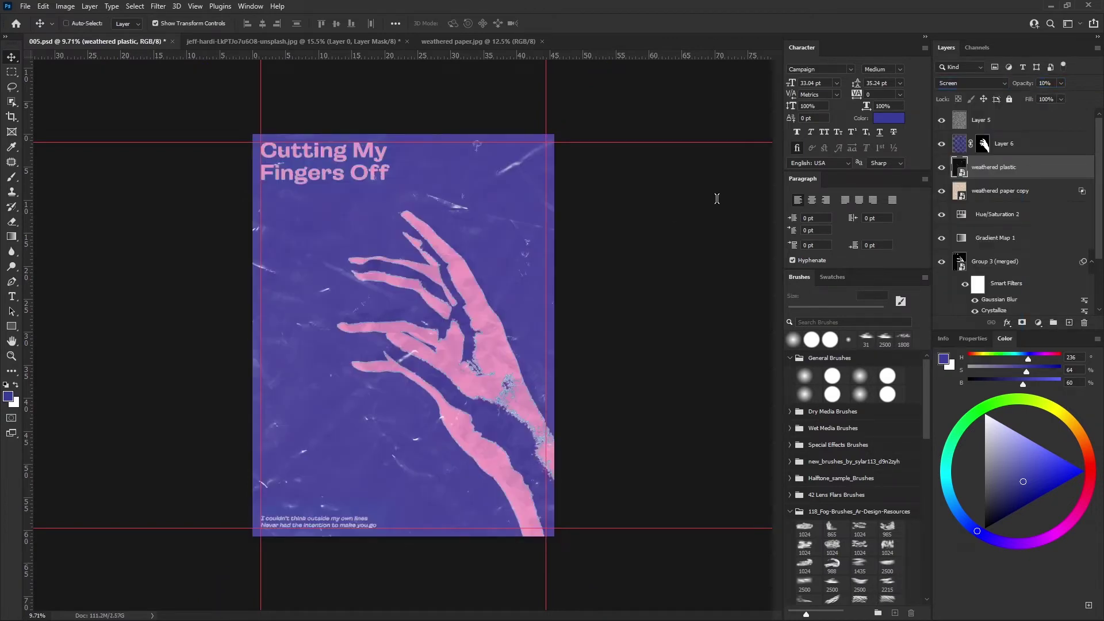
key("Return")
scroll(454, 230, "up", 2)
Put the Group 3 (merged) hand layer into a new Group 4
left_click(456, 224, "ctrl")
scroll(455, 225, "up", 5)
scroll(468, 284, "up", 3)
scroll(530, 288, "up", 3)
scroll(530, 288, "up", 2)
left_click(1000, 259)
key("ctrl+0")
key("g")
key("ctrl+g")
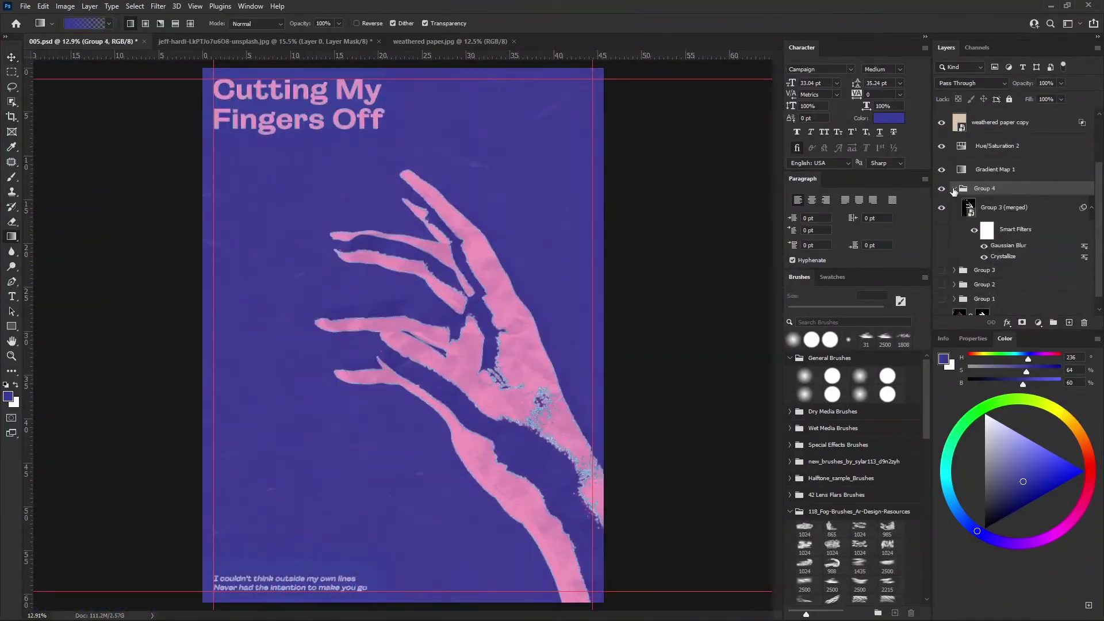
Stamp Group 4 into a merged layer and mask it with a Color Range selection of the white hand
left_click(954, 188)
key("ctrl+alt+e")
left_click(941, 261, "alt")
left_click(158, 6)
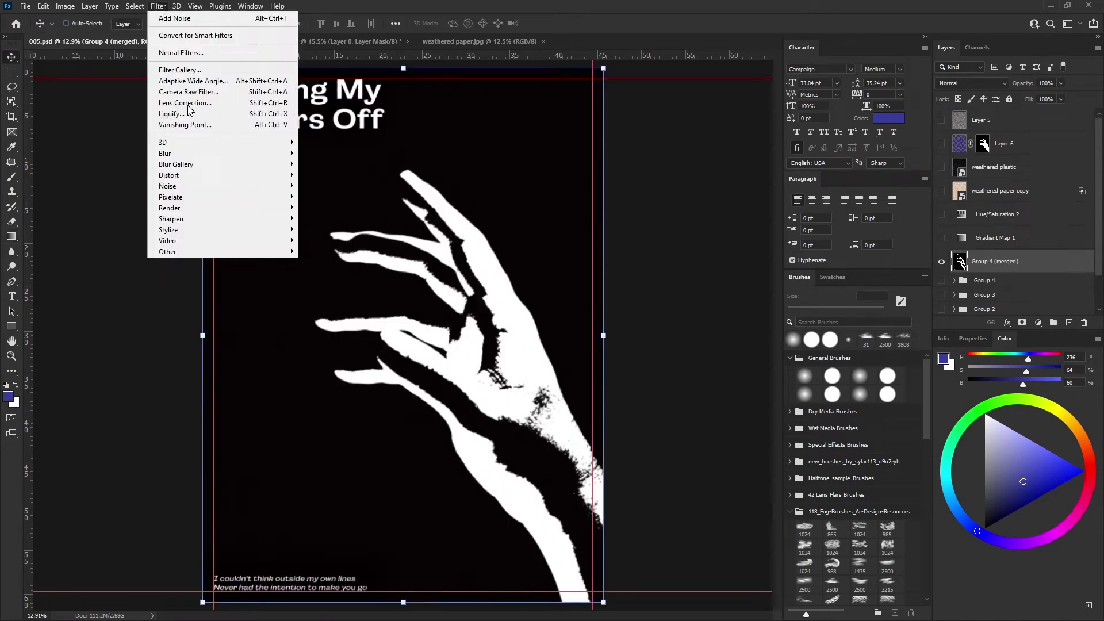
left_click(516, 129)
left_click(860, 125)
left_click(1021, 321)
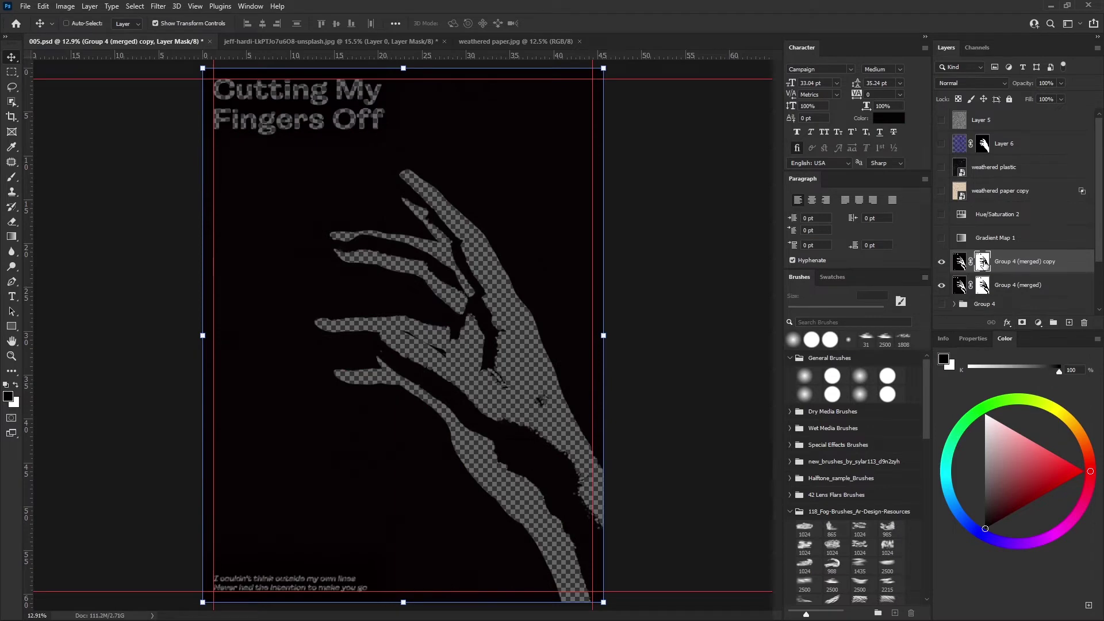
Invert the mask on the Group 4 (merged) copy and turn the other layers back on
key("ctrl+i")
left_click(942, 120)
left_click(960, 286)
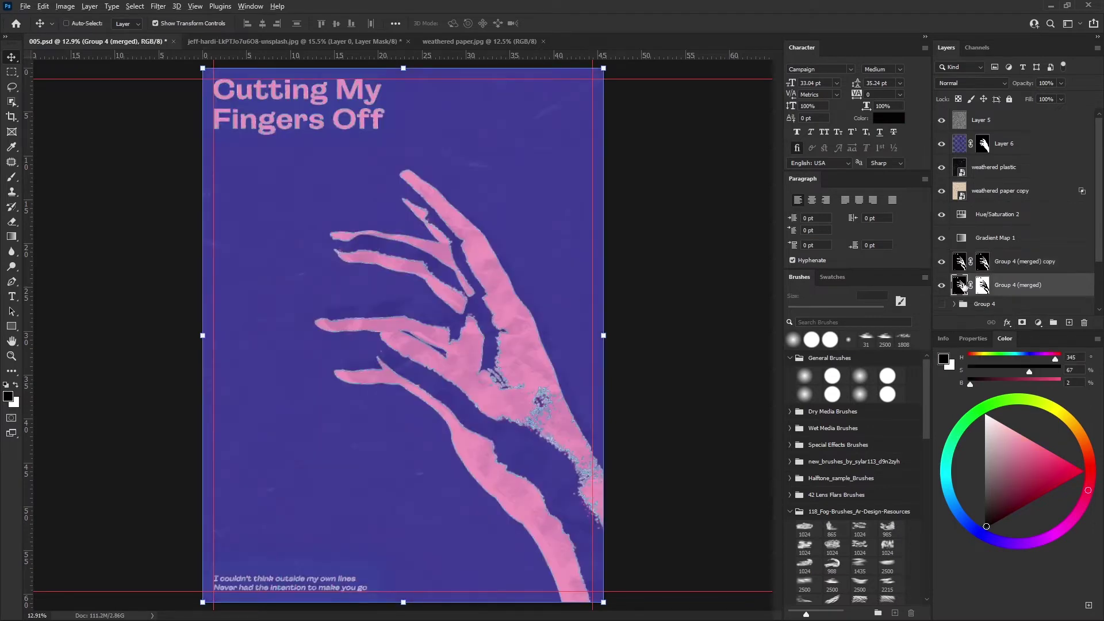
left_click(984, 262)
scroll(501, 219, "up", 3)
scroll(501, 219, "up", 3)
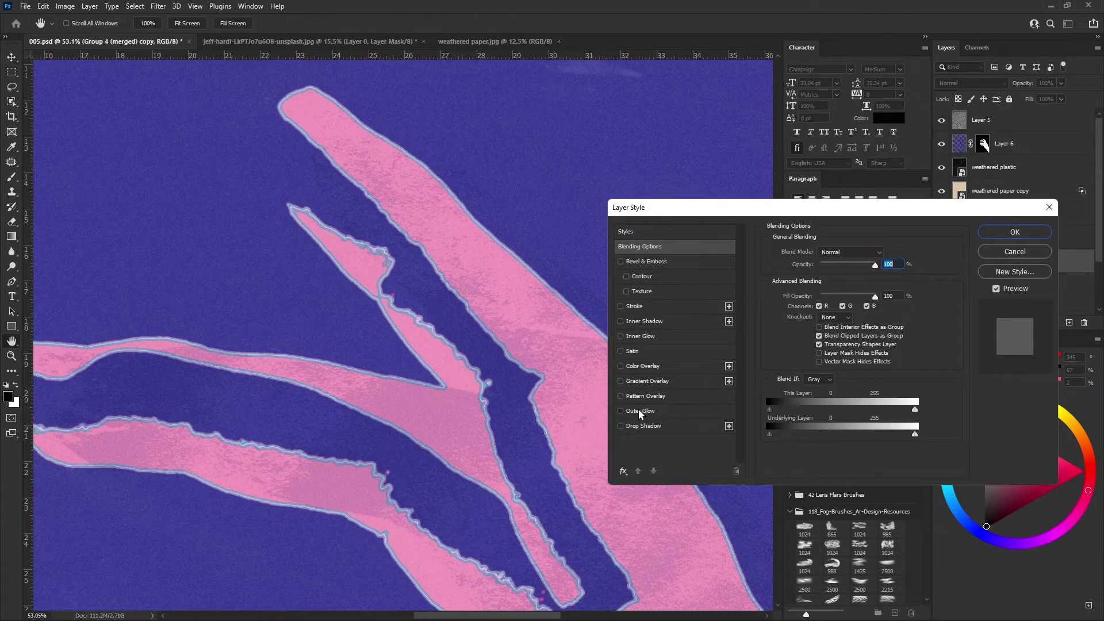
Try an outer glow on the hand, undo it, and reopen Layer Style for the copy
left_click(640, 412)
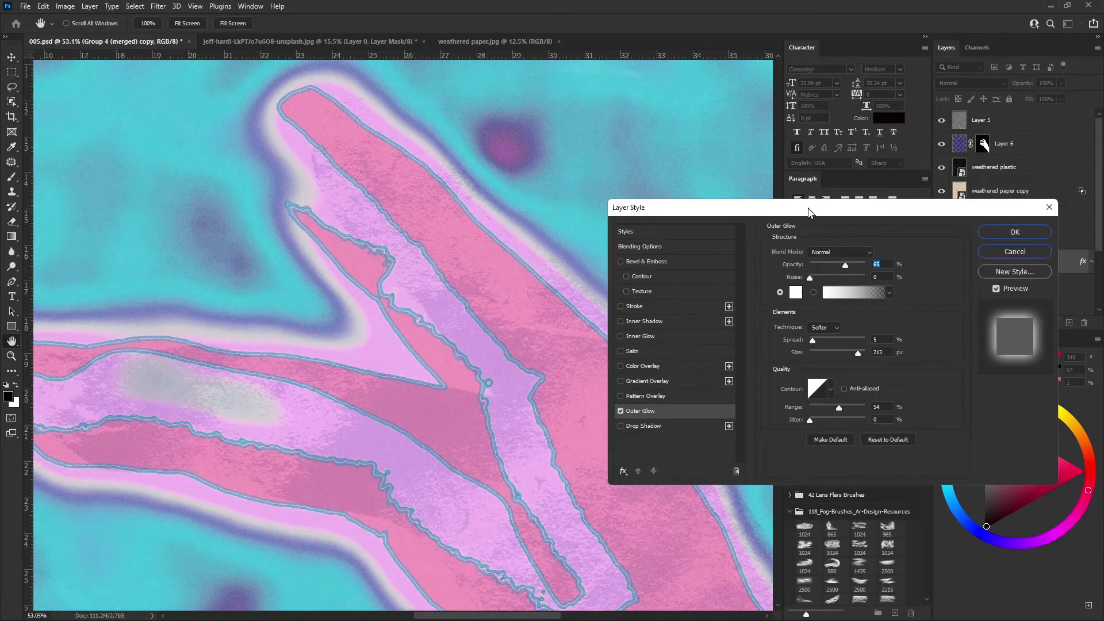
key("Return")
scroll(552, 226, "down", 2)
key("ctrl+0")
key("ctrl+z")
right_click(984, 218)
key("Escape")
double_click(985, 218)
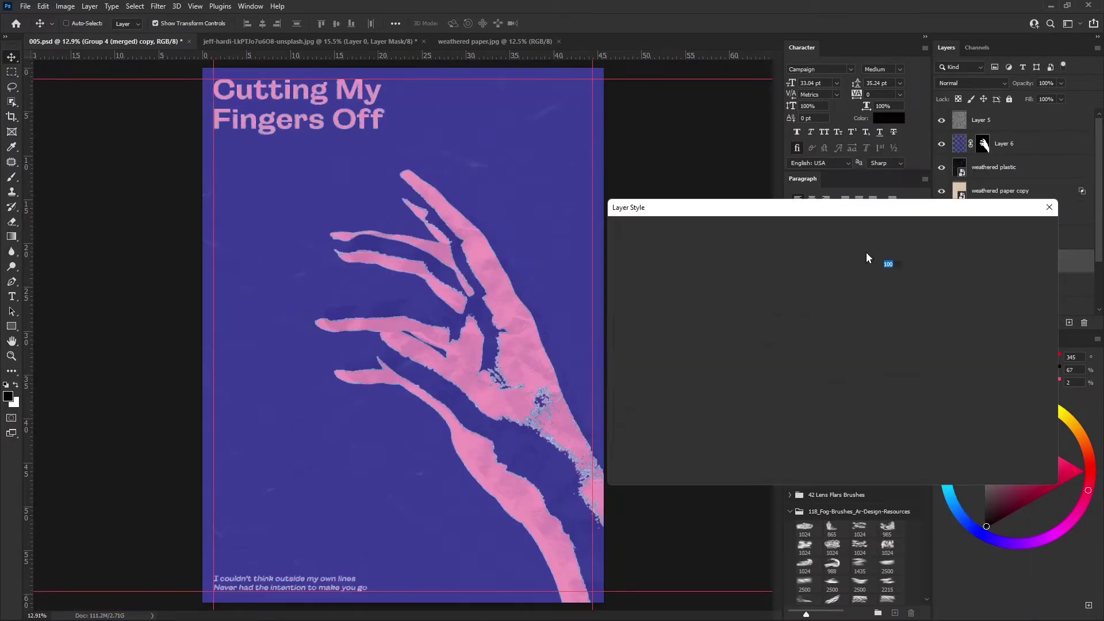
Replace the outer glow with a black cone-contour inner glow, 35 px, at low opacity
left_click(640, 412)
left_click_drag(858, 352, 819, 352)
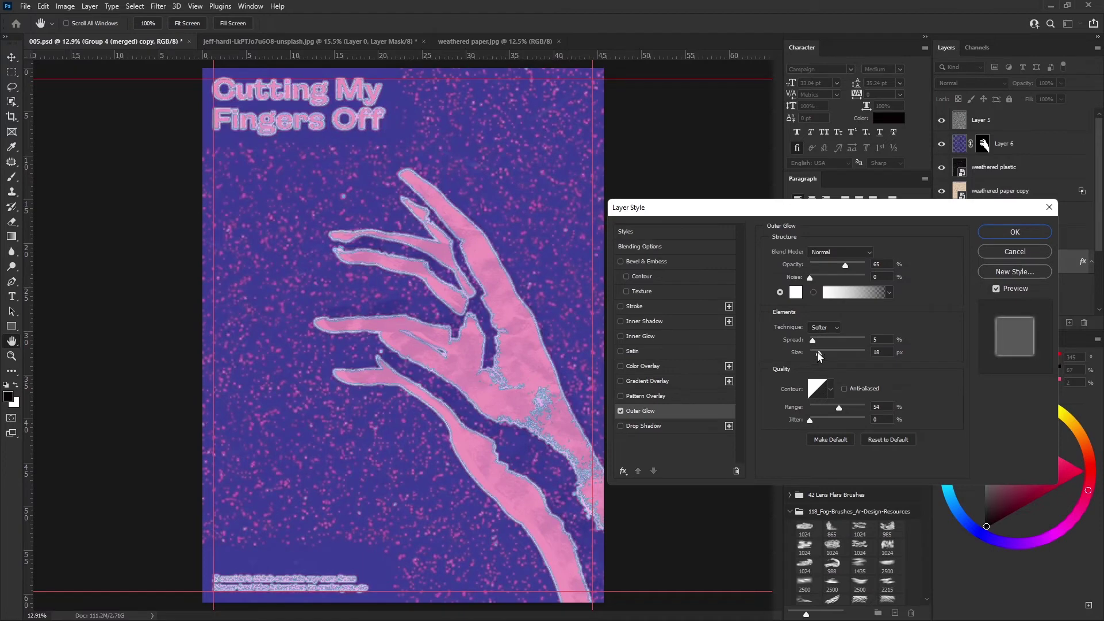
left_click(620, 411)
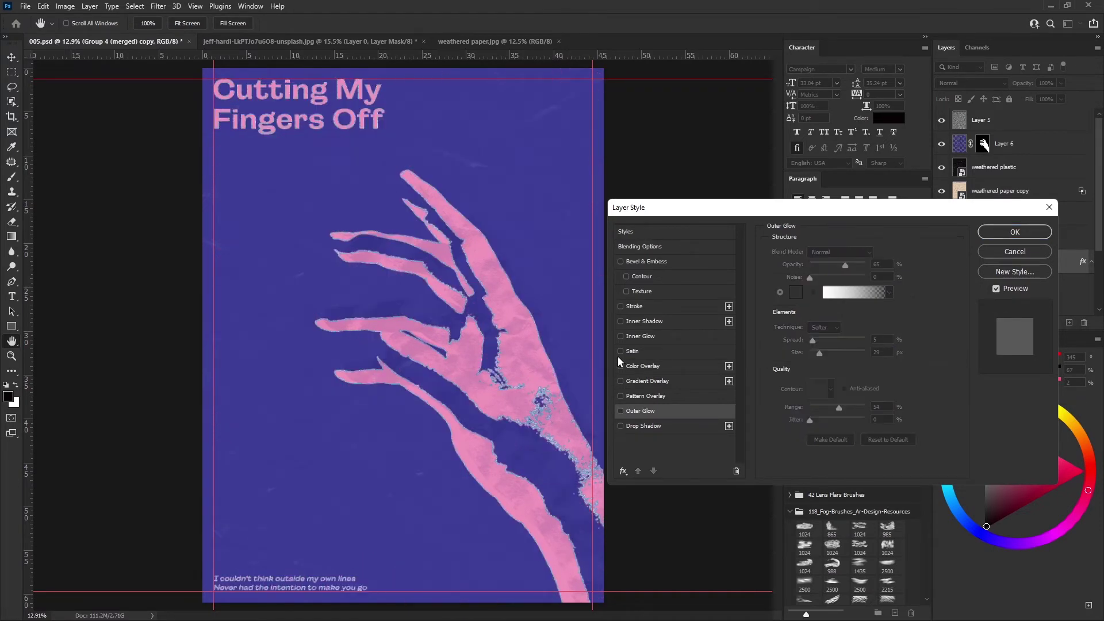
left_click(621, 337)
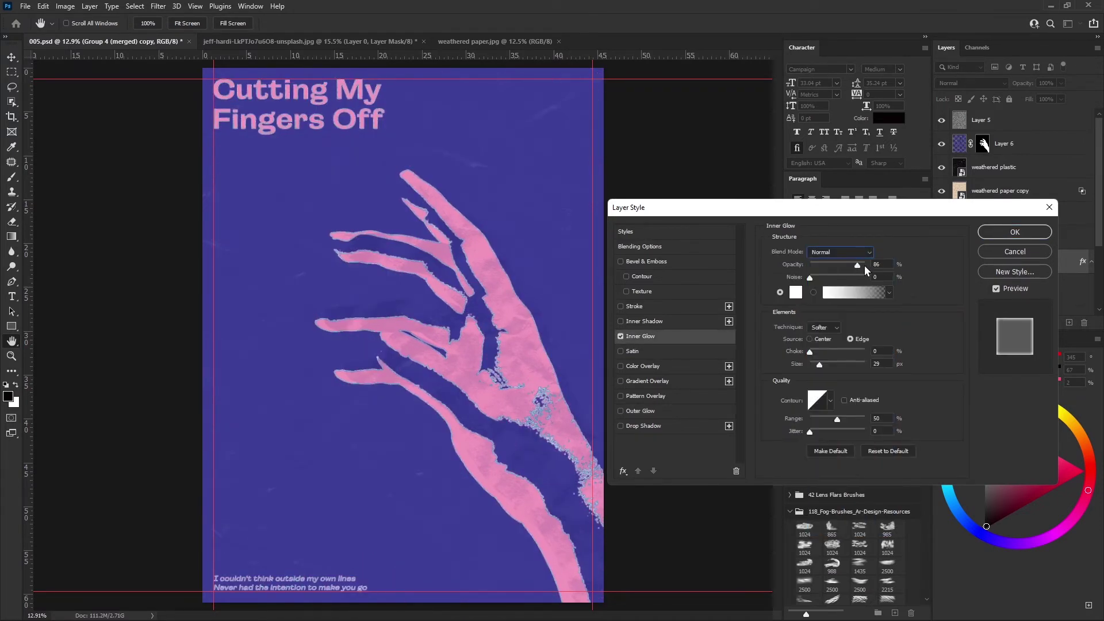
left_click_drag(858, 278, 810, 278)
left_click(831, 401)
left_click(794, 440)
left_click_drag(809, 352, 836, 352)
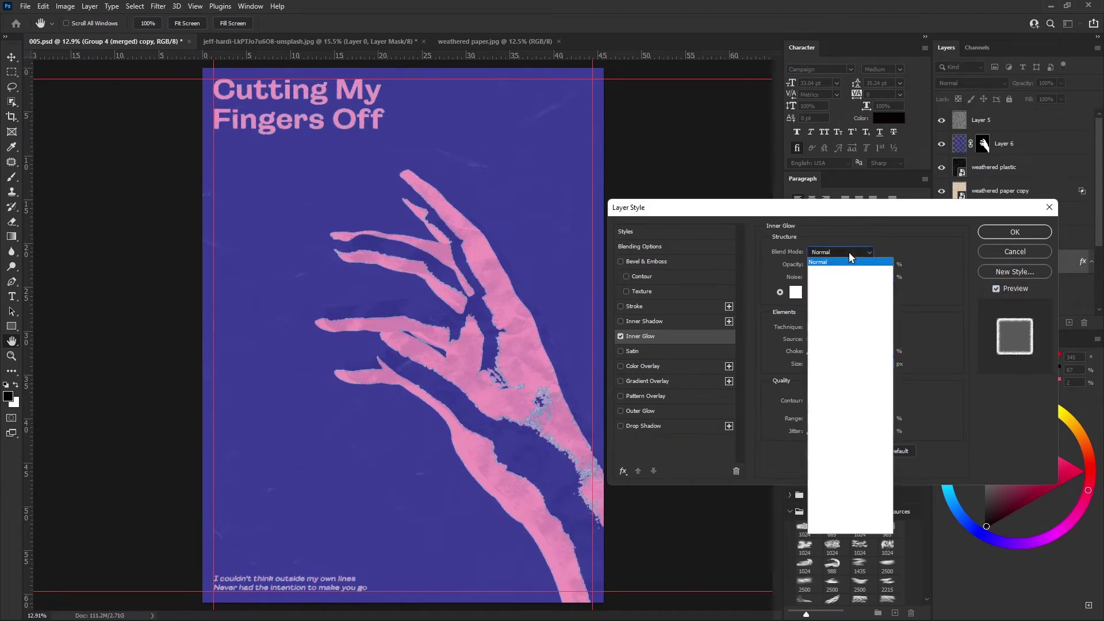
left_click(795, 292)
key("Return")
left_click_drag(819, 265, 828, 266)
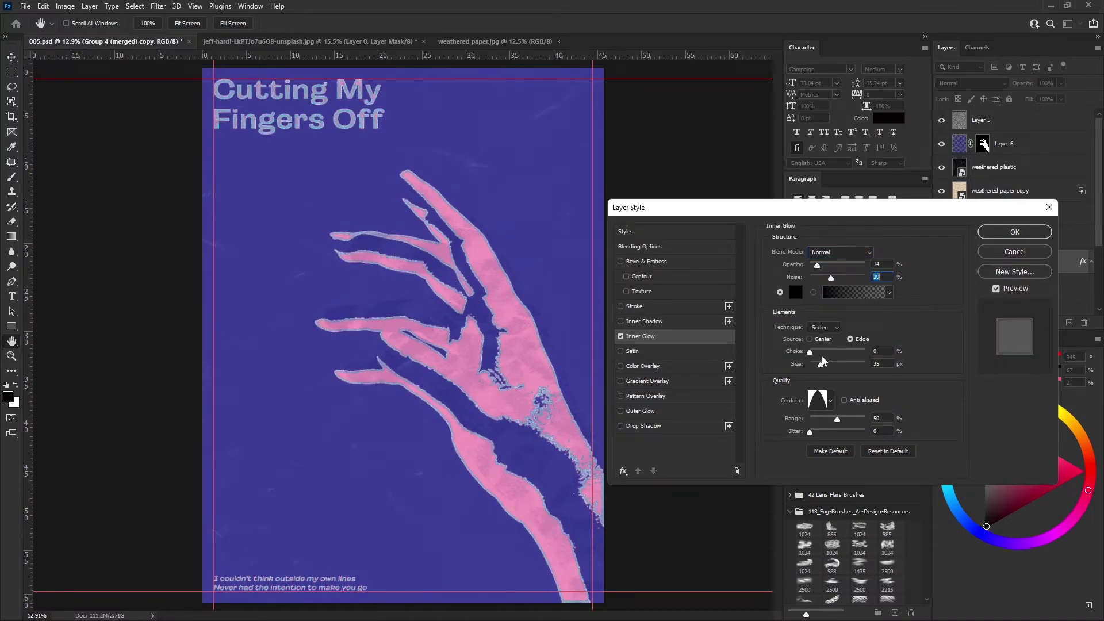
left_click(999, 232)
Duplicate the hand layer as copy 2 and view it alone
key("ctrl+j")
left_click(941, 261, "alt")
key("ctrl+0")
key("l")
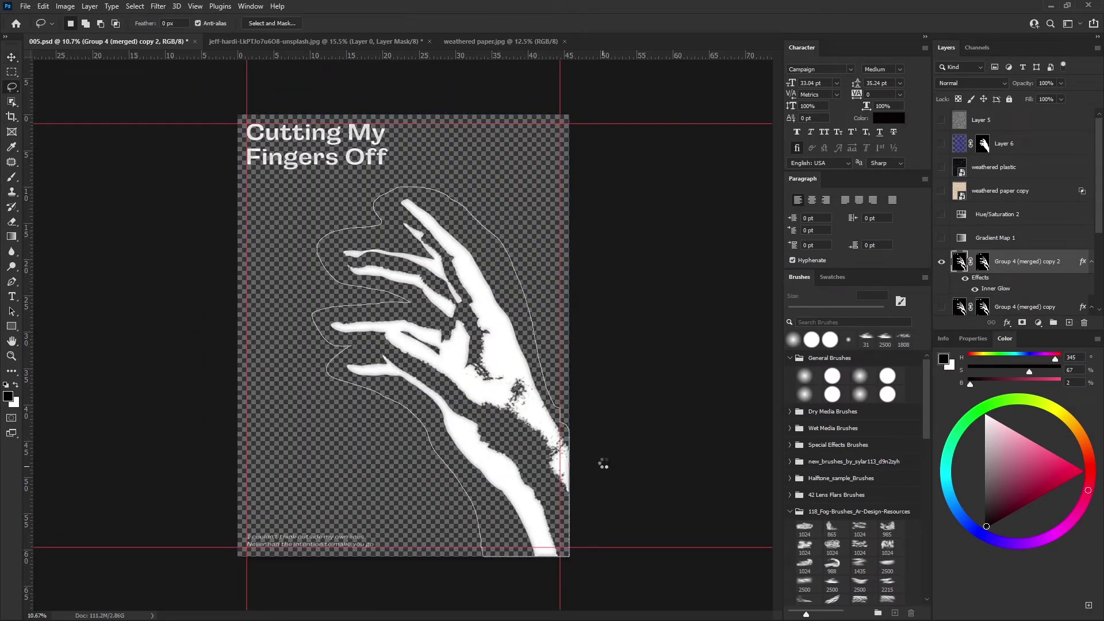
Fill the lasso selection black on a new layer and rotate it into a second hand
key("ctrl+shift+alt+n")
key("alt+BackSpace")
key("ctrl+t")
left_click_drag(984, 264, 985, 294)
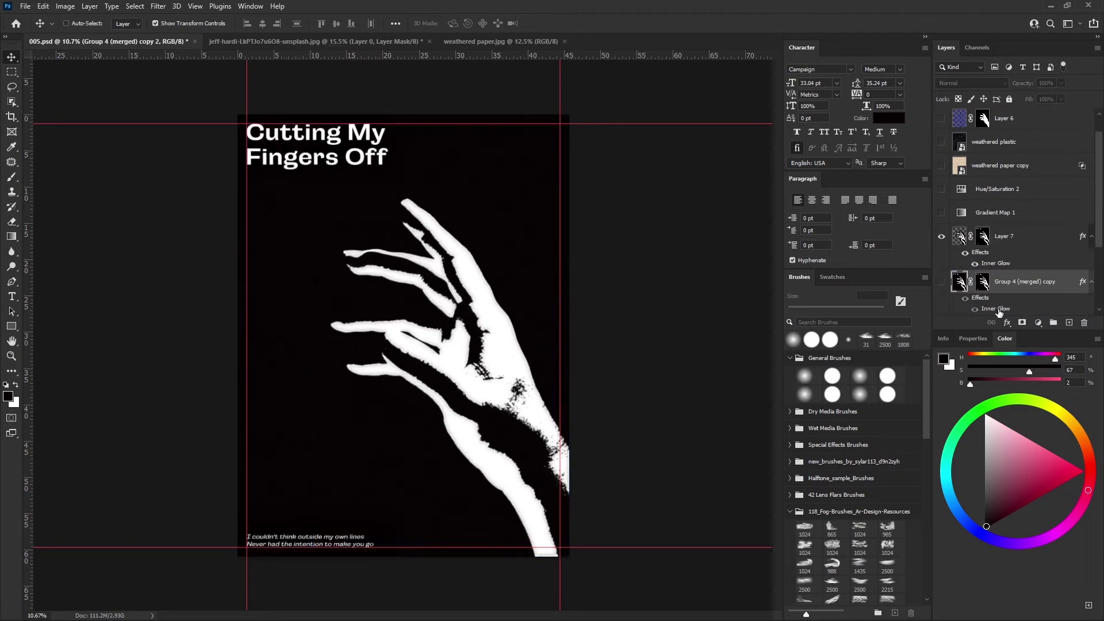
left_click(941, 294, "alt")
scroll(1012, 259, "down", 2)
left_click_drag(443, 335, 270, 322)
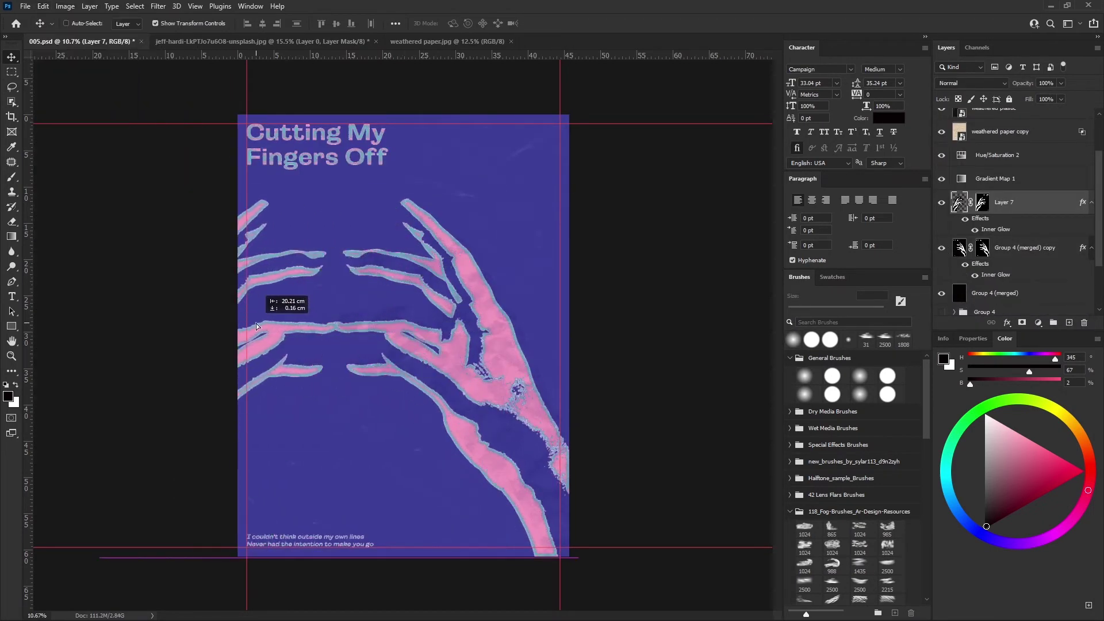
left_click_drag(460, 472, 471, 483)
mouse_move(368, 287)
left_mouse_down()
mouse_move(348, 211)
mouse_move(345, 396)
left_mouse_up()
left_click(569, 23)
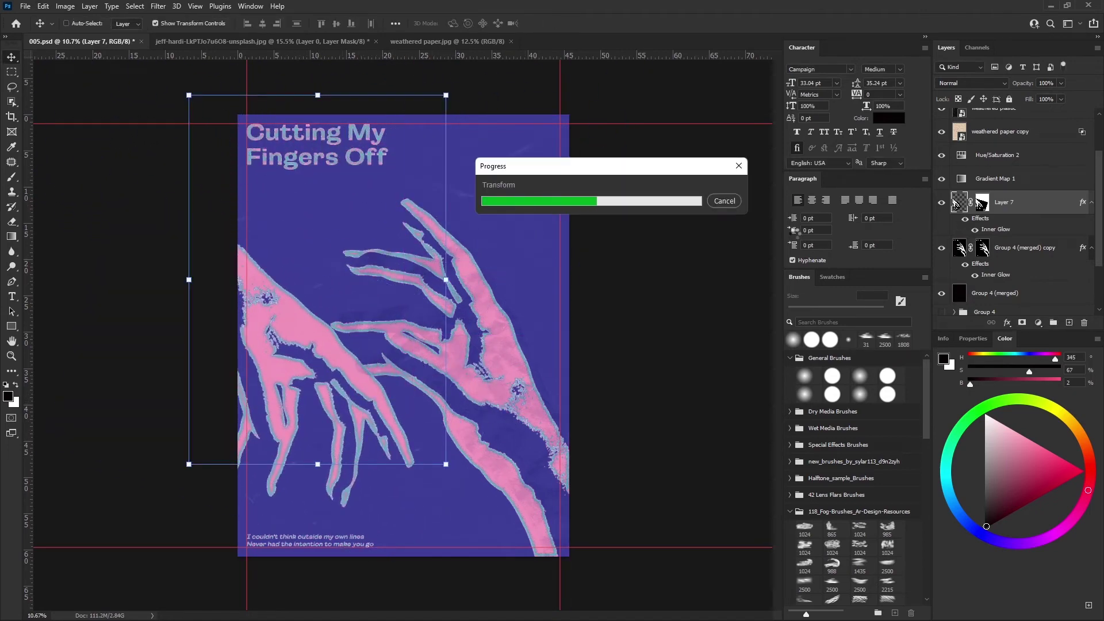
Reposition and flip the black hand copy, then discard the test layer
left_click_drag(360, 351, 474, 241)
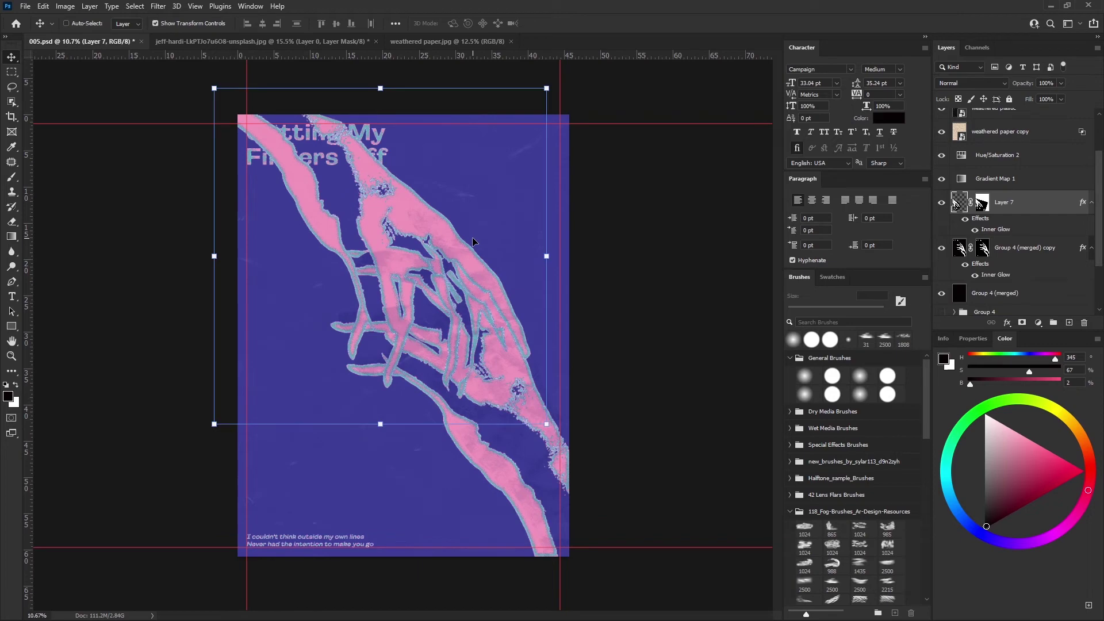
left_click(43, 6)
left_click(69, 42)
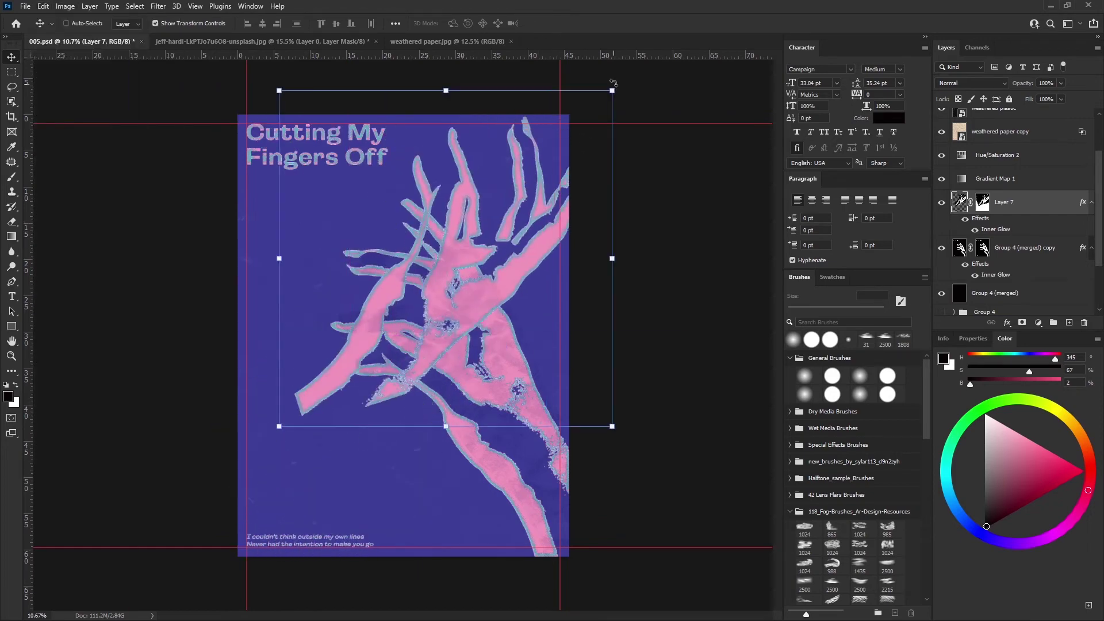
mouse_move(614, 83)
left_mouse_down()
mouse_move(450, 325)
mouse_move(406, 221)
left_mouse_up()
key("Escape")
key("Delete")
scroll(478, 266, "up", 3)
scroll(478, 266, "up", 3)
scroll(527, 248, "up", 2)
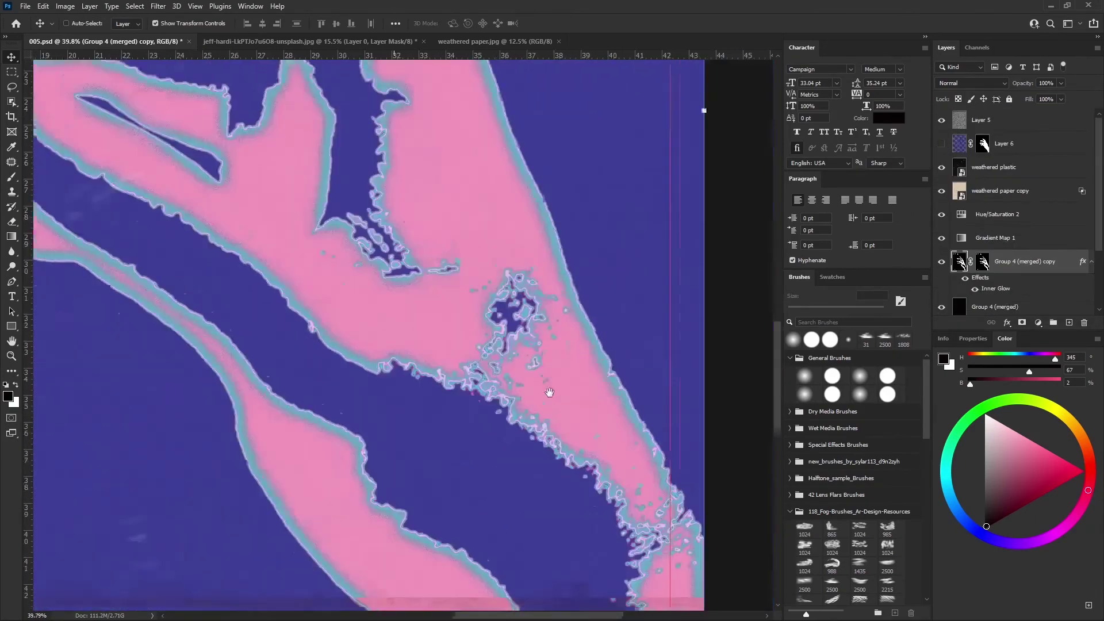
Replace Layer 6's old mask with a new mask from the hand shape selection
left_click(941, 143)
scroll(575, 309, "down", 3)
scroll(575, 308, "down", 3)
left_click(982, 144)
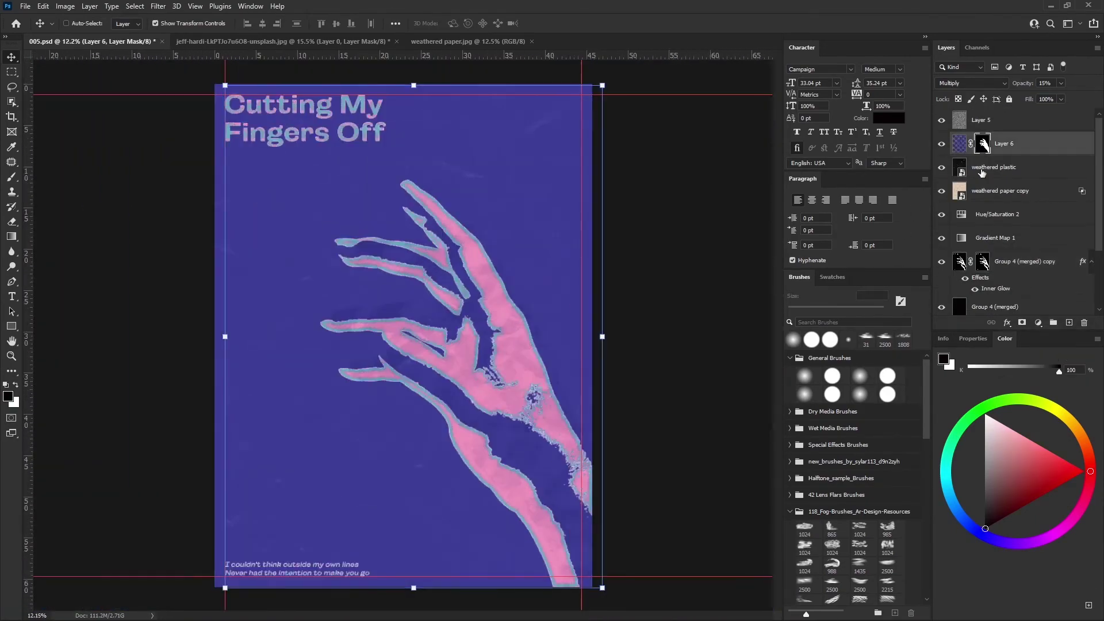
scroll(469, 272, "up", 2)
left_click(942, 144)
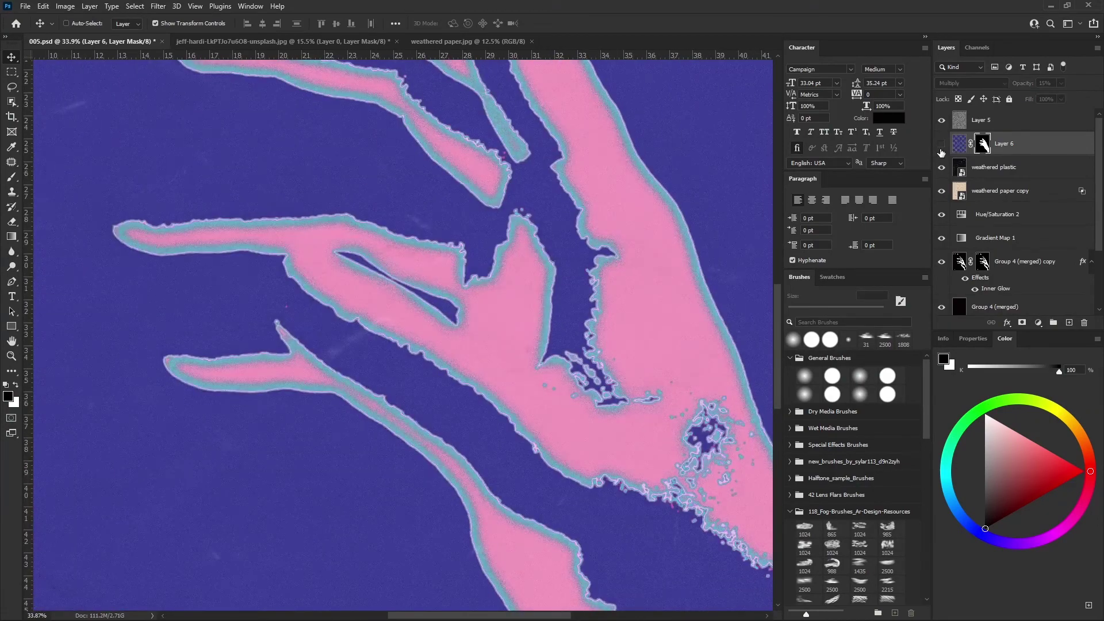
key("ctrl+0")
left_click(982, 144, "ctrl")
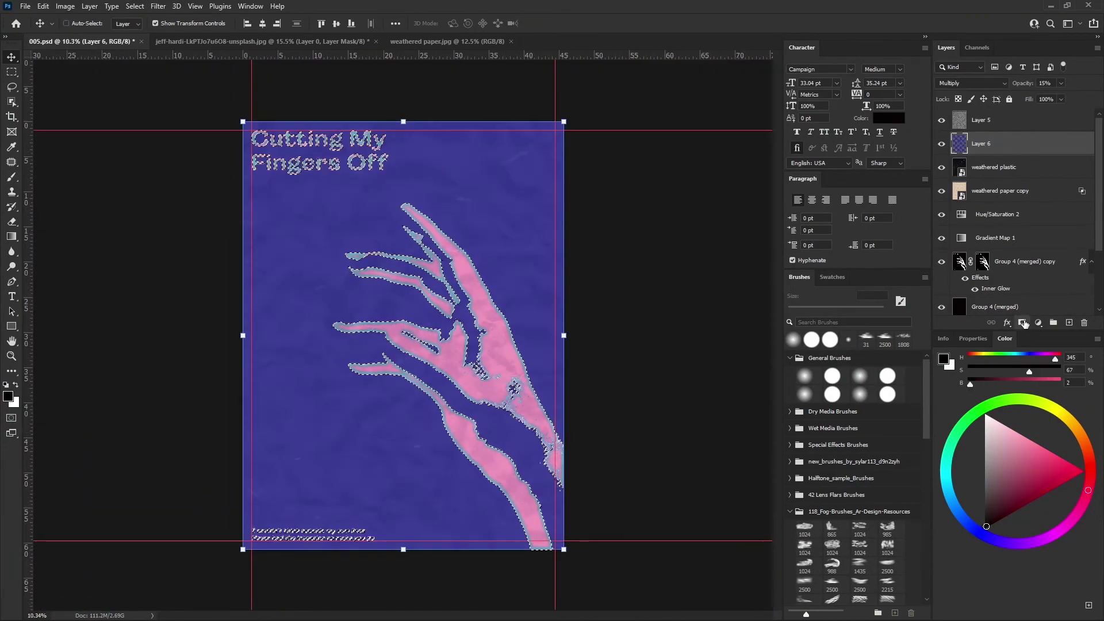
left_click(1022, 323)
scroll(520, 230, "up", 5)
scroll(520, 230, "down", 3)
scroll(521, 230, "up", 3)
scroll(520, 230, "down", 5)
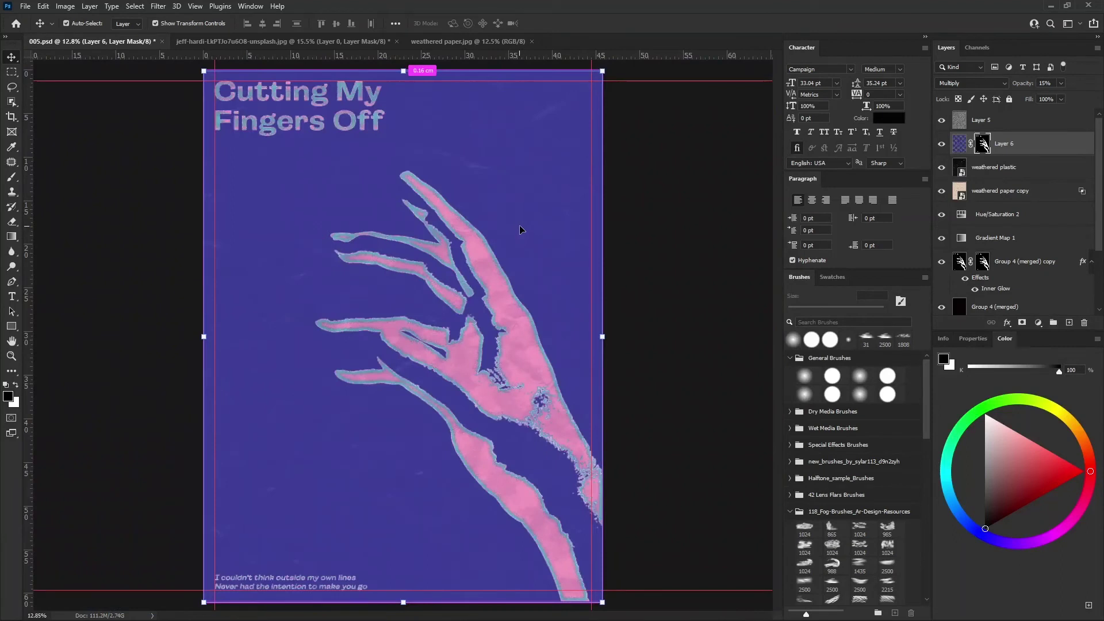
scroll(996, 288, "down", 1)
Group the hand and adjustment layers into Group 5
left_click(997, 309)
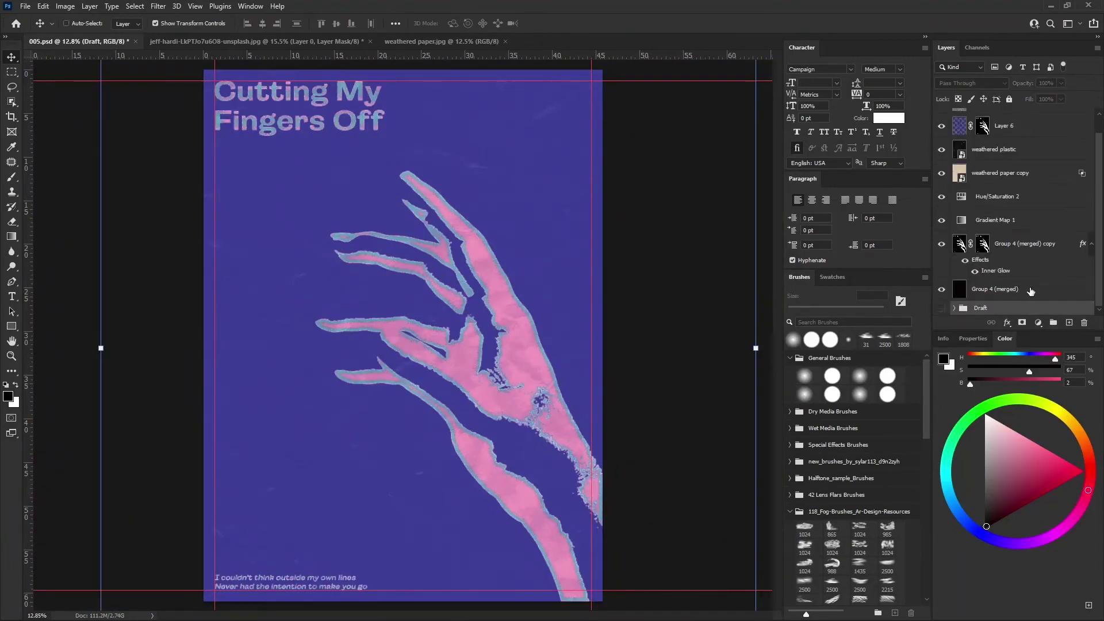
left_click(1018, 290)
scroll(1030, 178, "up", 1)
left_click(1000, 214, "shift")
left_click_drag(1012, 237, 1053, 322)
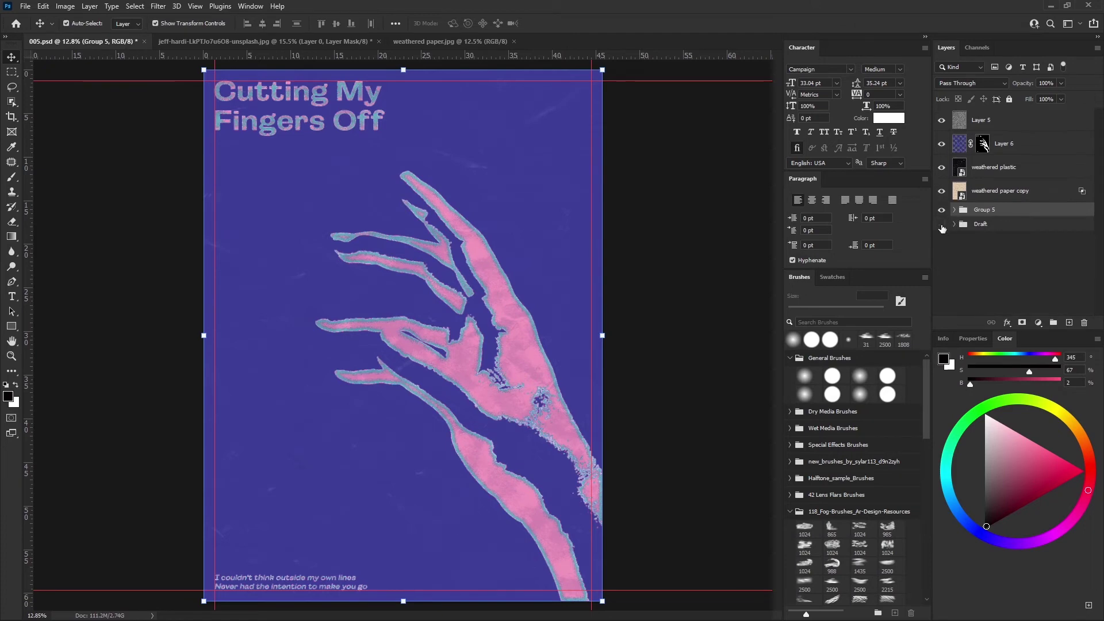
Stamp Group 5 into a merged copy, Gaussian Blur it, and blend it as a soft glow
key("ctrl+alt+e")
left_click(158, 6)
left_click(328, 204)
key("Return")
left_click(972, 83)
left_click(977, 224)
key("alt+Tab")
Place the black construction paper texture in Screen mode, just below Layer 5
left_click_drag(532, 241, 361, 308)
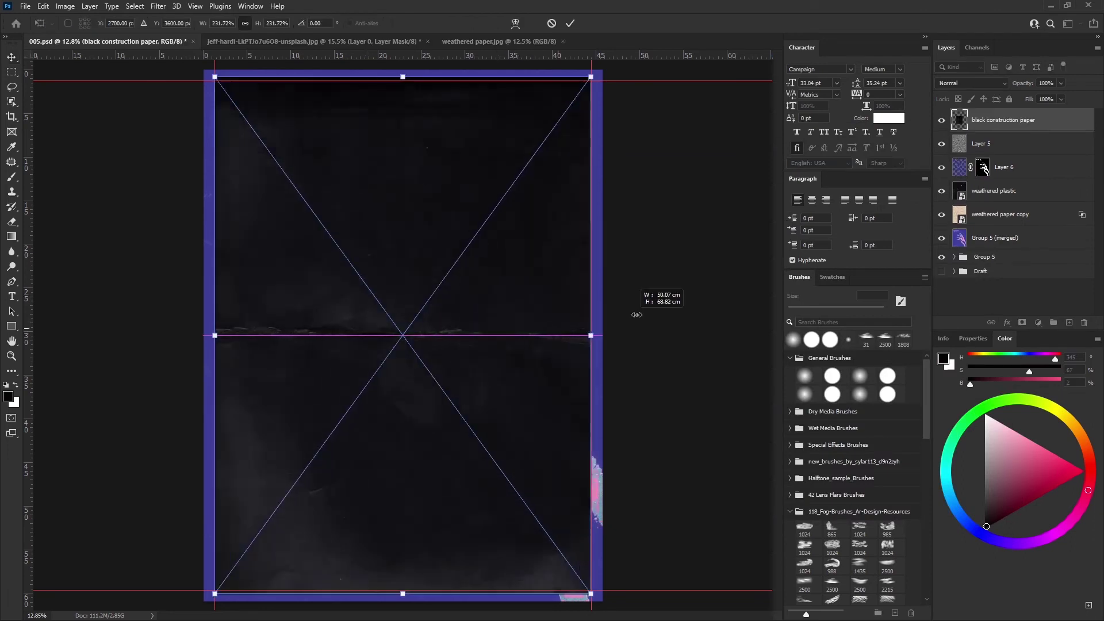
key("Return")
left_click(972, 83)
left_click(978, 178)
left_click_drag(1022, 129, 1022, 154)
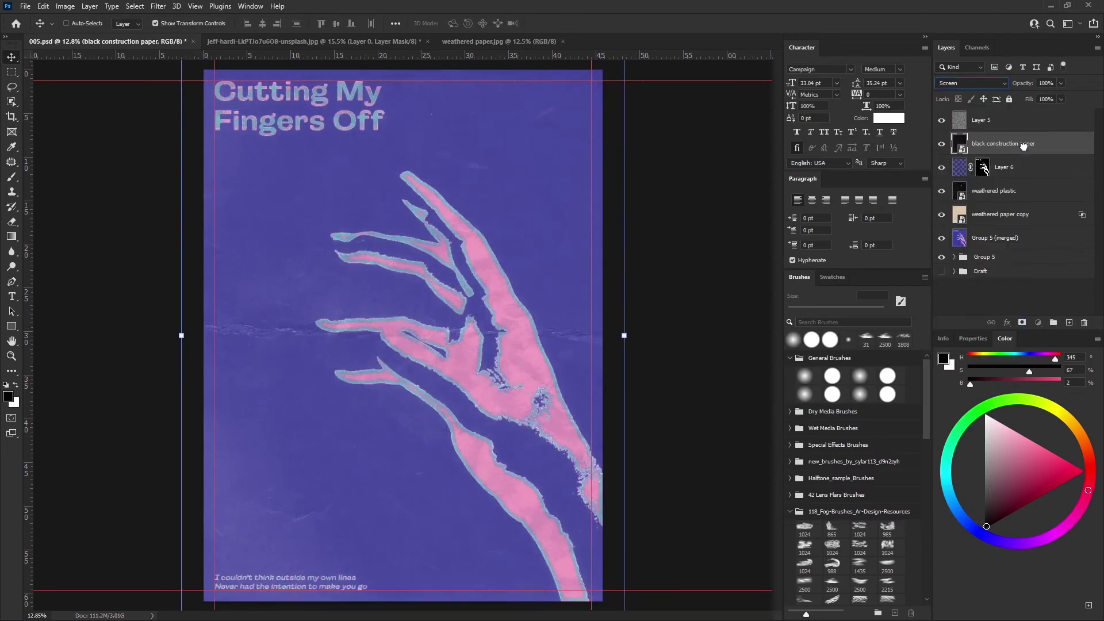
Boost the paper's contrast with Levels input 14/211, then drag scan lines.jpg onto the poster
key("ctrl+l")
left_click_drag(525, 123, 731, 123)
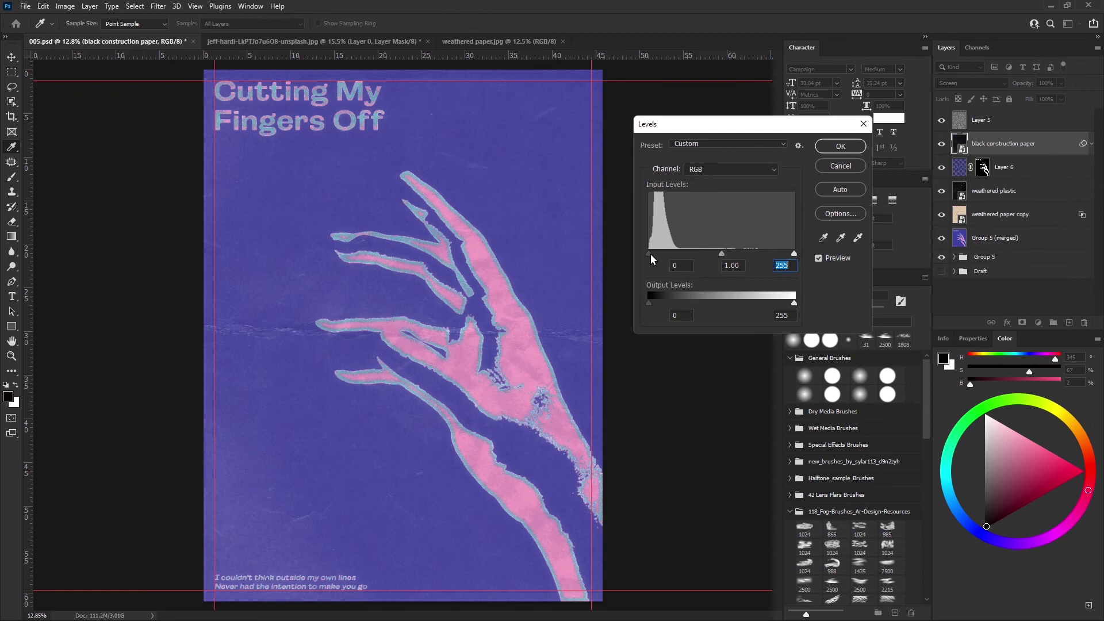
left_click_drag(648, 254, 657, 254)
mouse_move(794, 254)
left_mouse_down()
mouse_move(769, 253)
mouse_move(781, 254)
left_mouse_up()
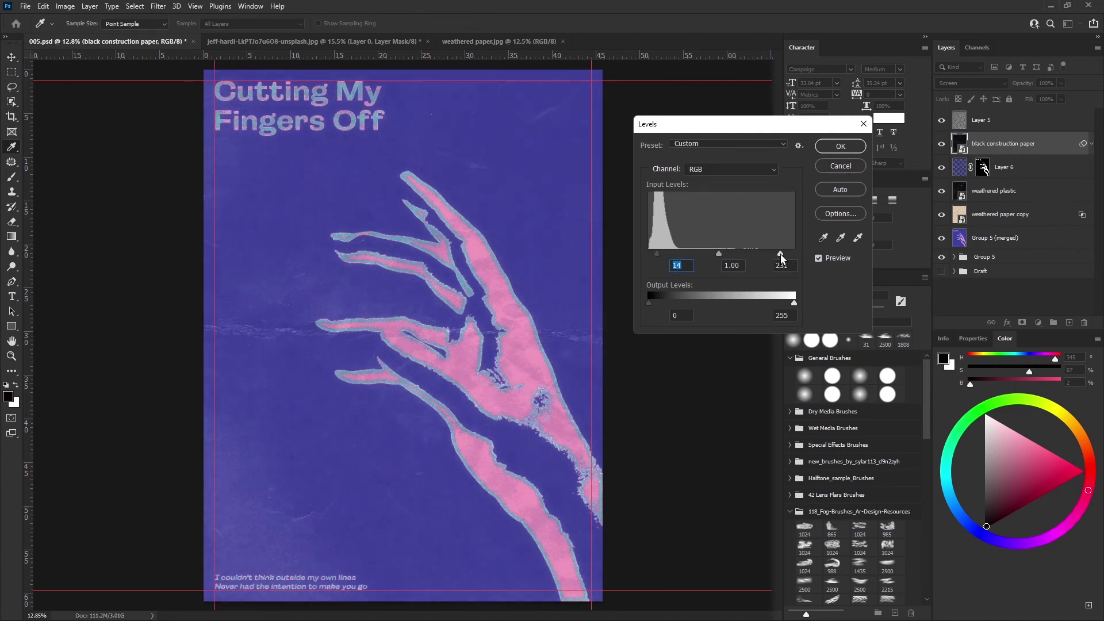
key("Return")
key("alt+Tab")
mouse_move(933, 244)
left_mouse_down()
mouse_move(308, 334)
mouse_move(313, 321)
left_mouse_up()
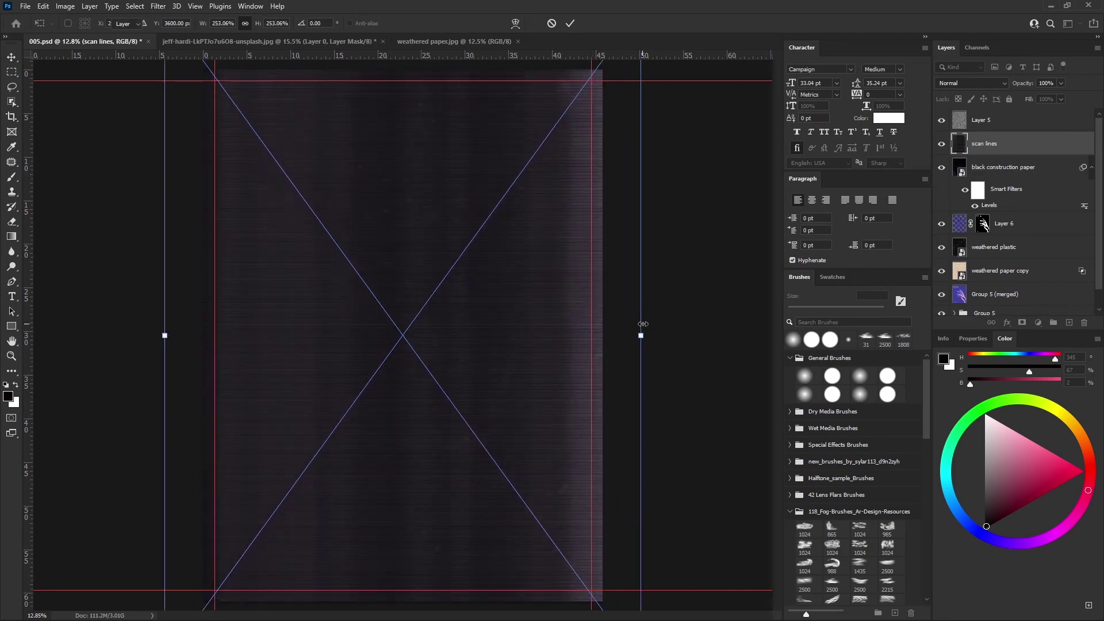
Show the scan lines layer and set its blend mode to Screen
left_click(1021, 171)
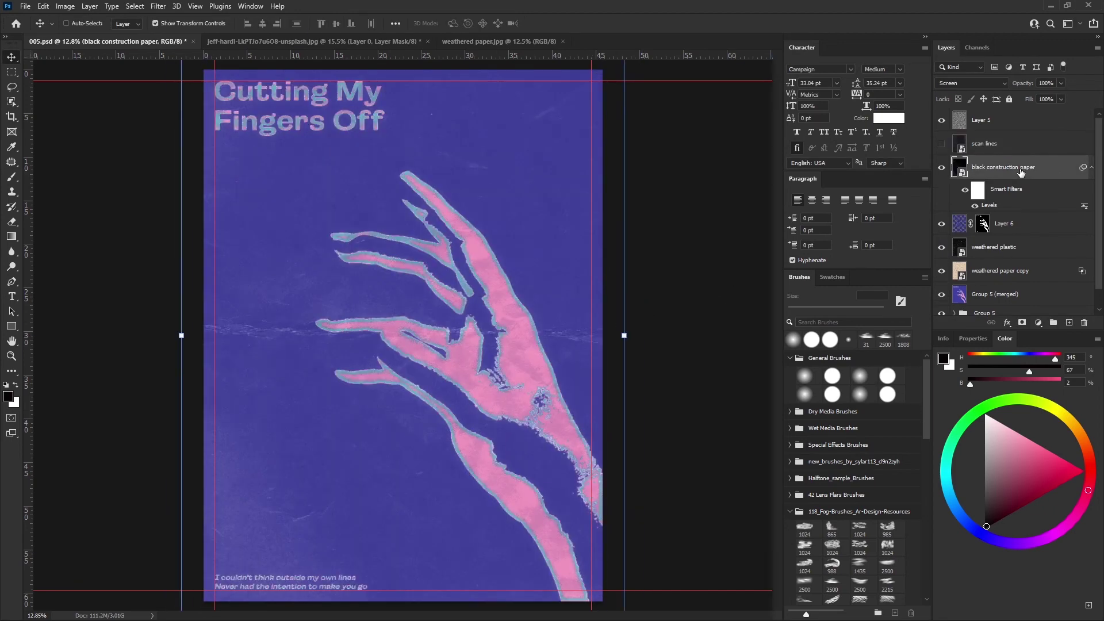
left_click(941, 143)
left_click(1001, 143)
left_click(972, 82)
left_click(955, 170)
left_click(972, 83)
left_click(966, 178)
Apply Levels to the scan lines, raising black input to 29 and lowering white input
key("ctrl+l")
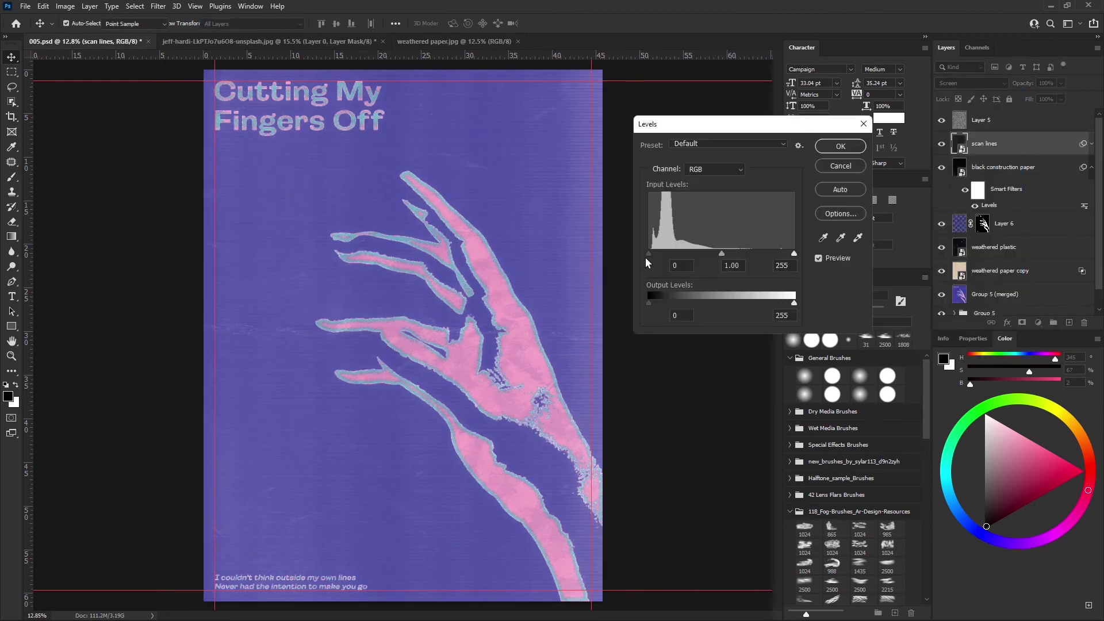
left_click_drag(655, 253, 665, 253)
mouse_move(795, 253)
left_mouse_down()
mouse_move(752, 254)
mouse_move(767, 254)
left_mouse_up()
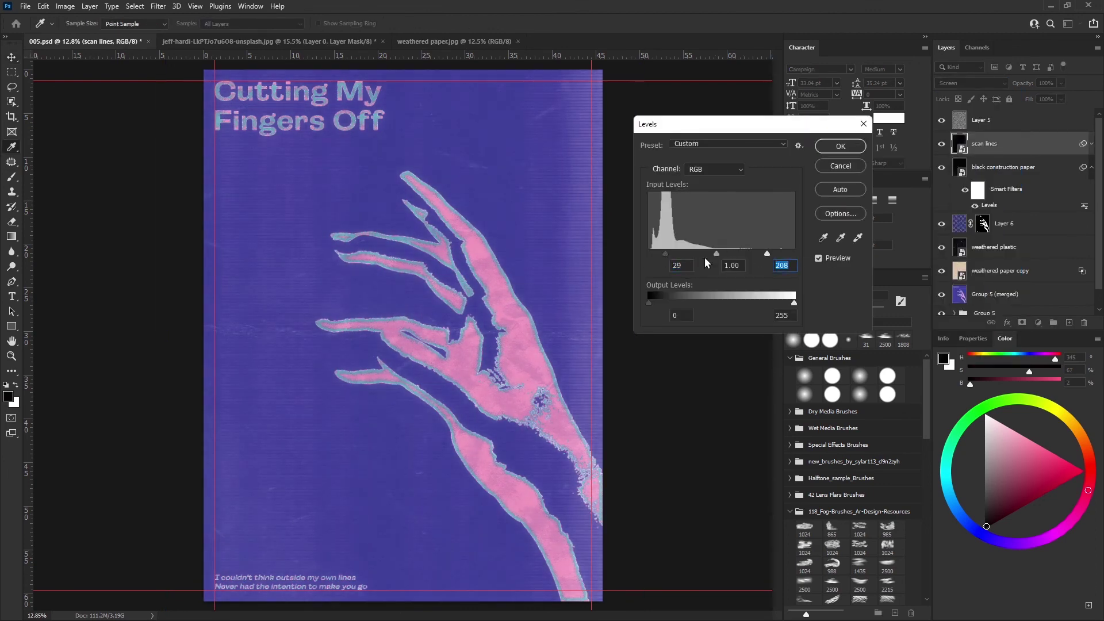
key("Return")
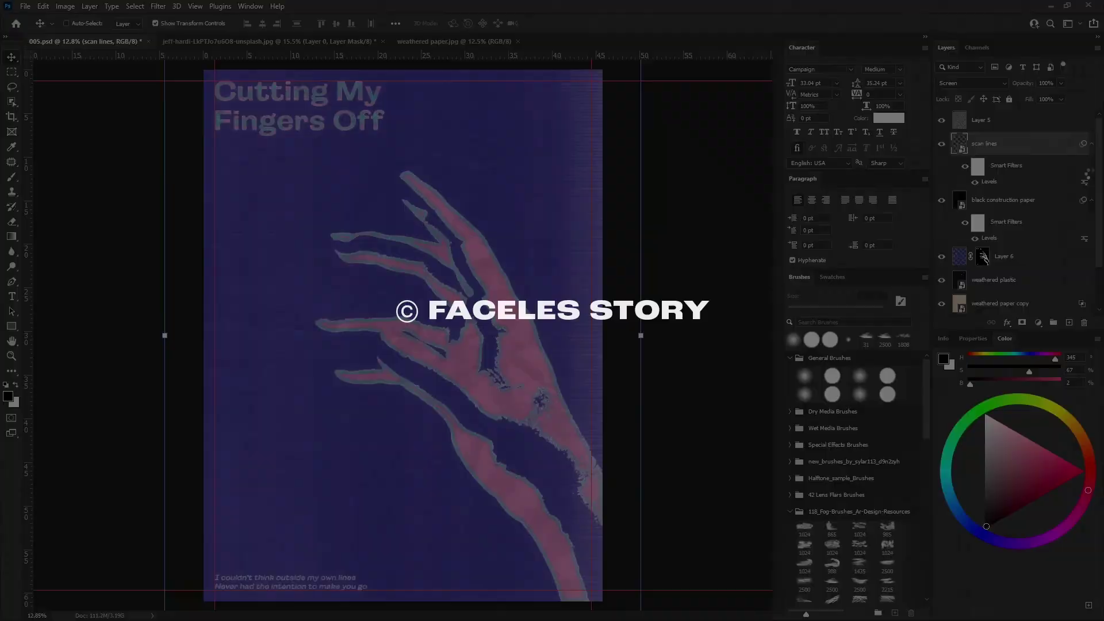